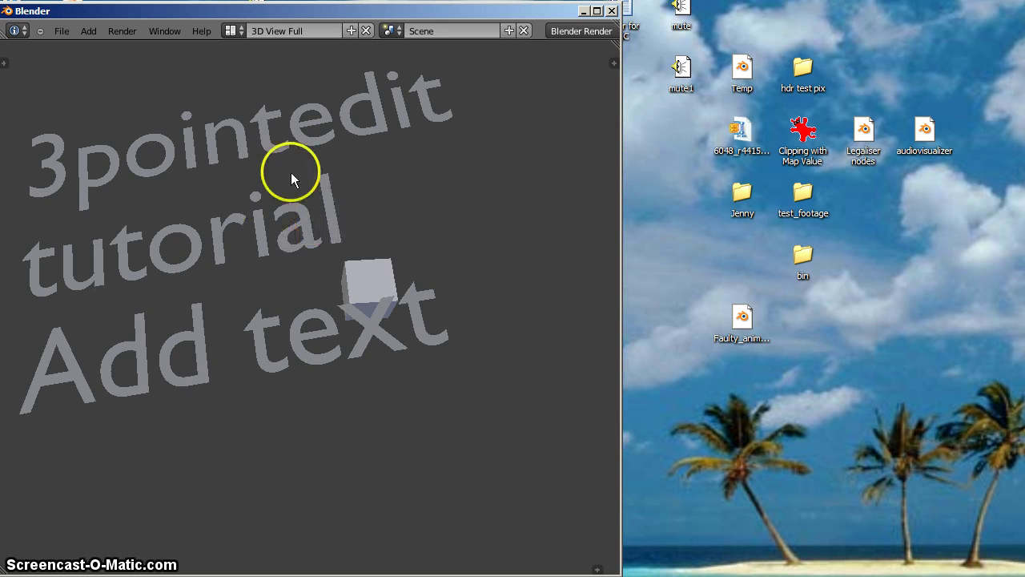
# - Switch to the Video Editing screen layout and widen the main window to the full screen width
pyautogui.moveTo(205, 268); pyautogui.dragTo(206, 270, button='middle')
pyautogui.click(231, 30)
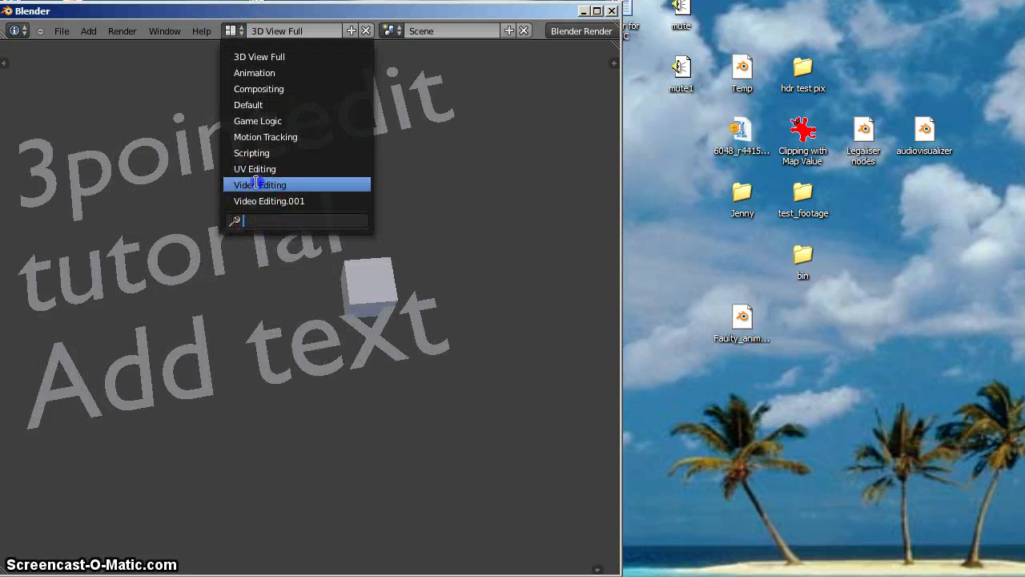
pyautogui.click(258, 185)
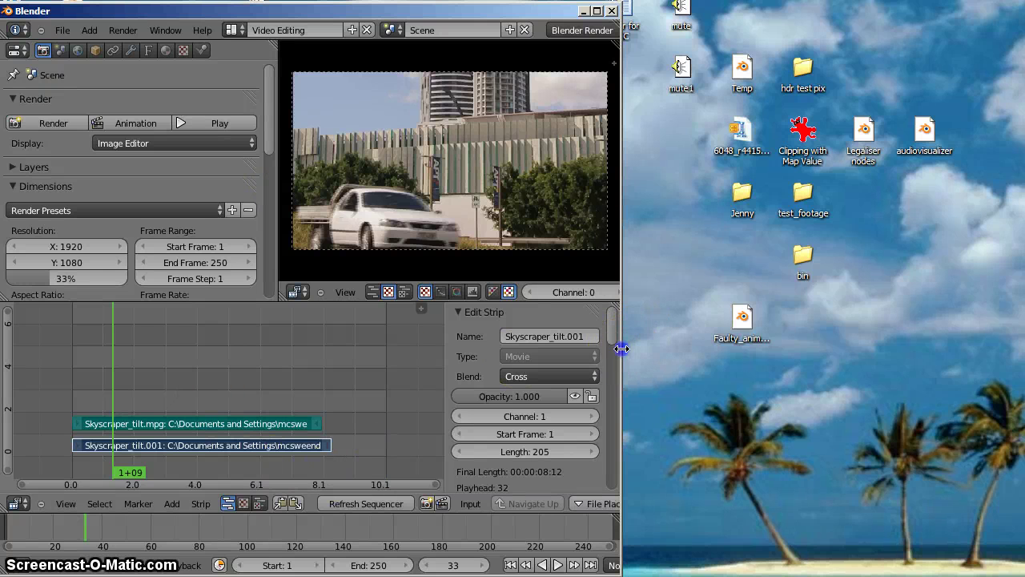
pyautogui.moveTo(622, 348); pyautogui.dragTo(1018, 346)
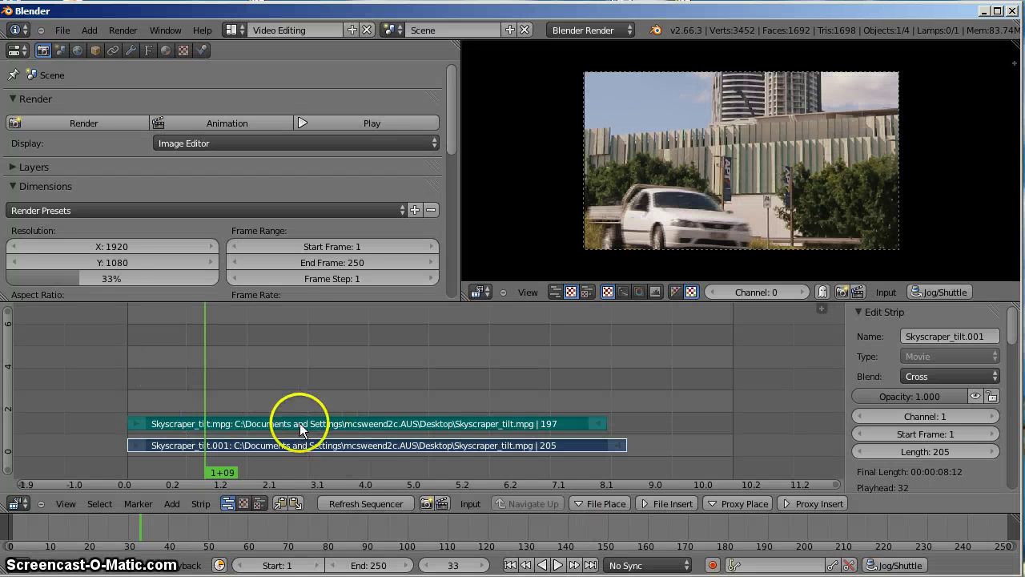
# - Select the Skyscraper_tilt.mpg sound strip and scrub the sequencer playhead to 2+07
pyautogui.moveTo(223, 407); pyautogui.dragTo(237, 390)
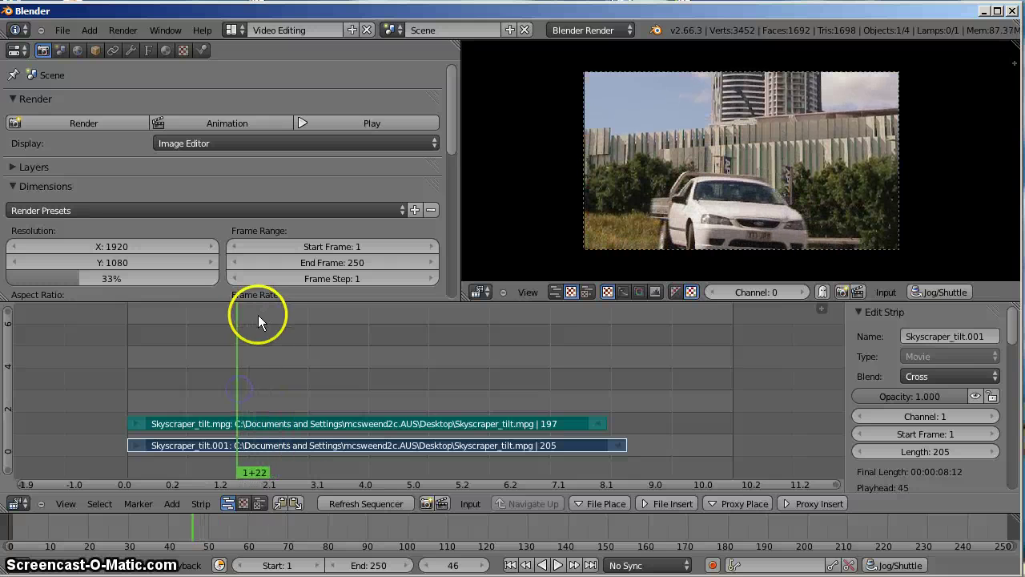
pyautogui.rightClick(423, 427)
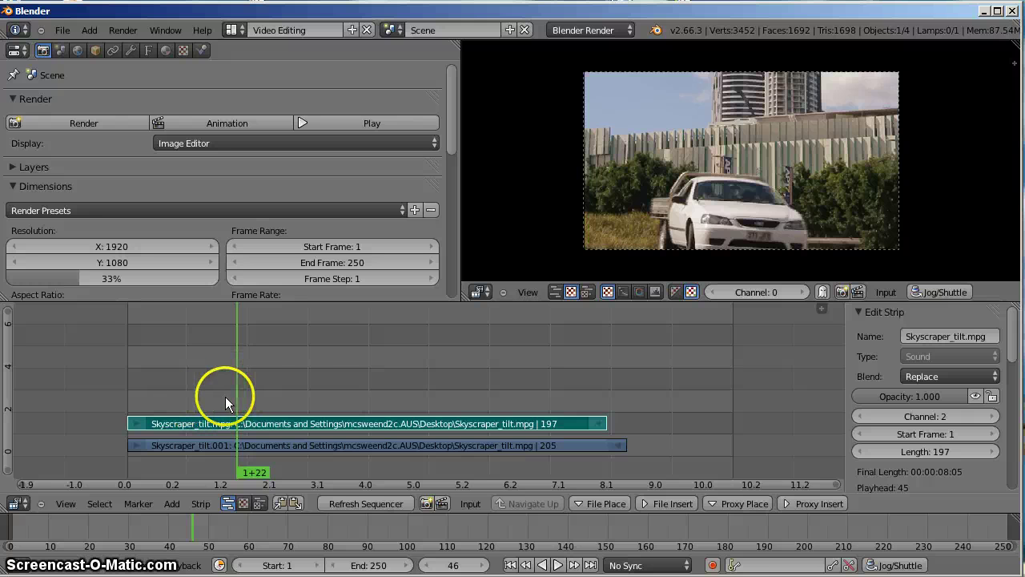
pyautogui.click(290, 392)
pyautogui.moveTo(290, 392); pyautogui.dragTo(258, 390)
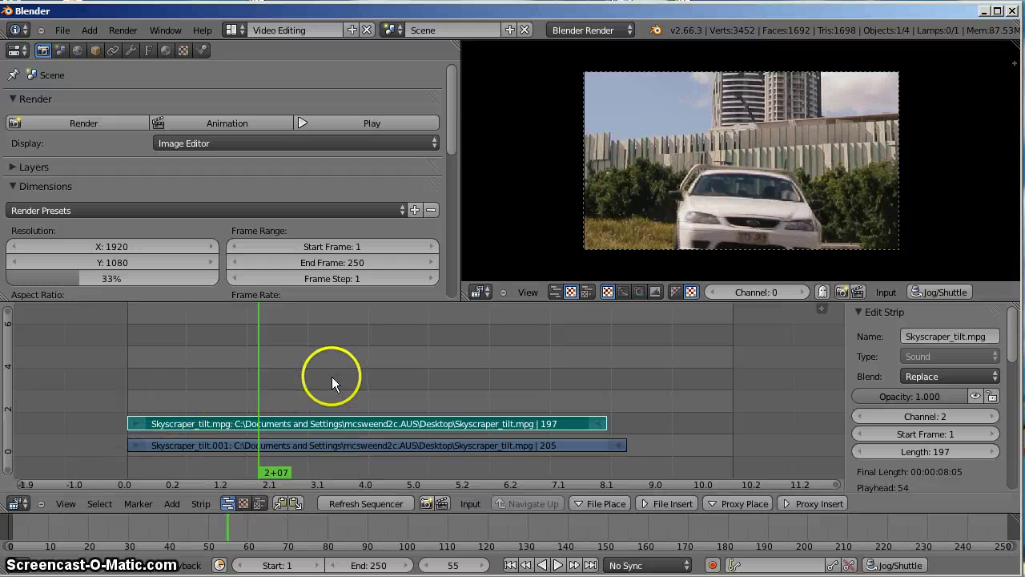
pyautogui.hotkey('shift', 'a')
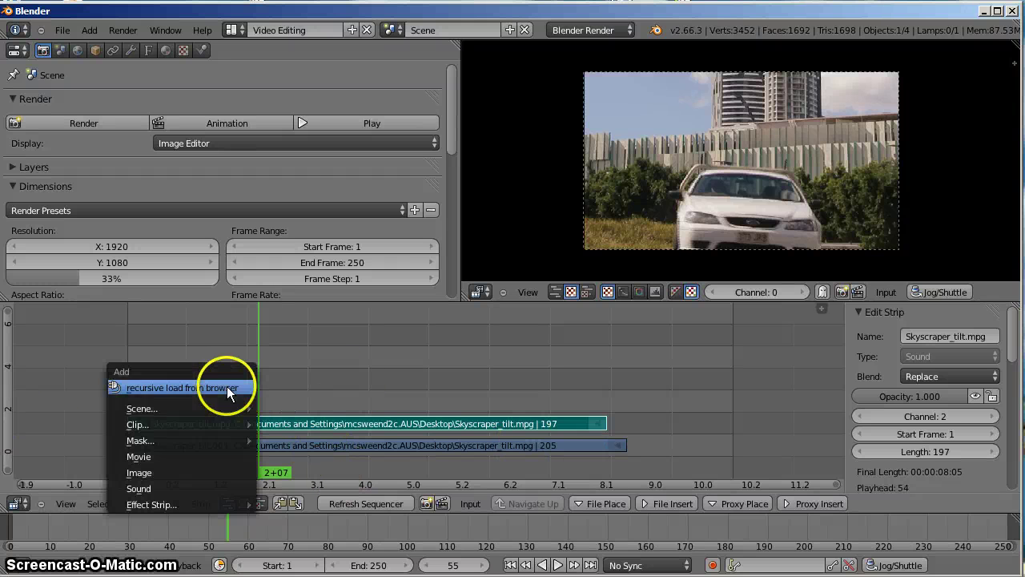
pyautogui.moveTo(199, 504)
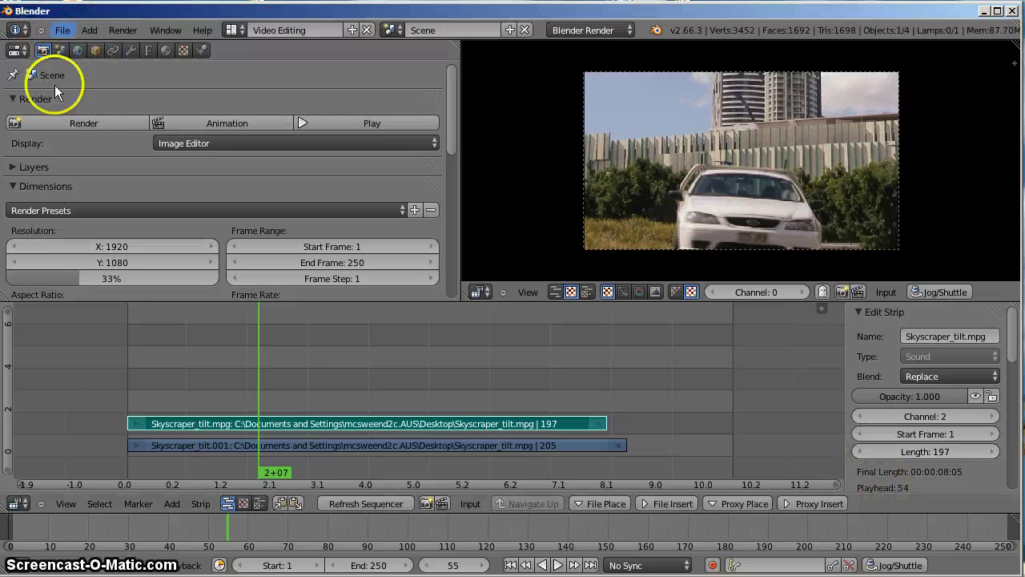
pyautogui.click(76, 505)
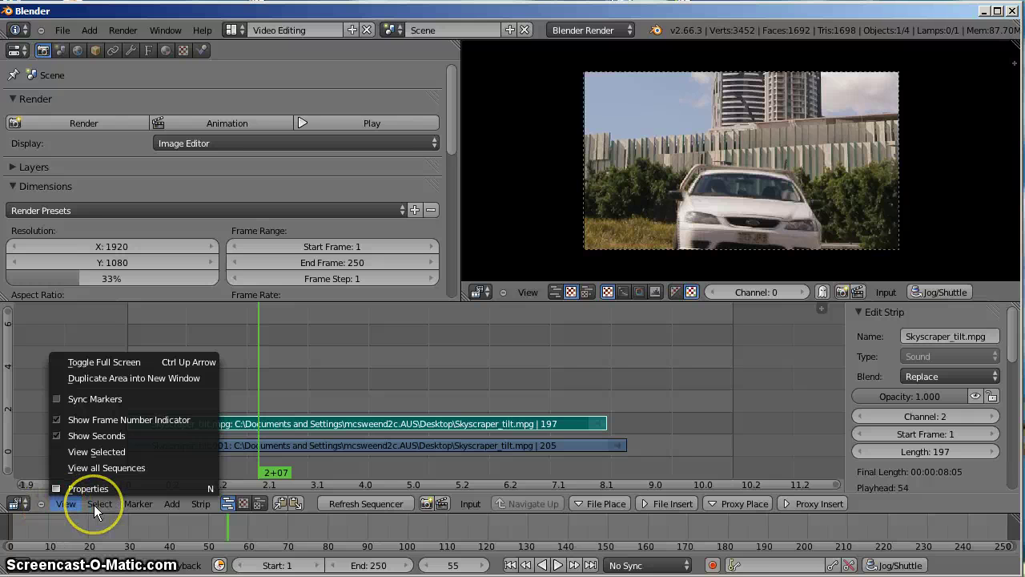
pyautogui.click(94, 504)
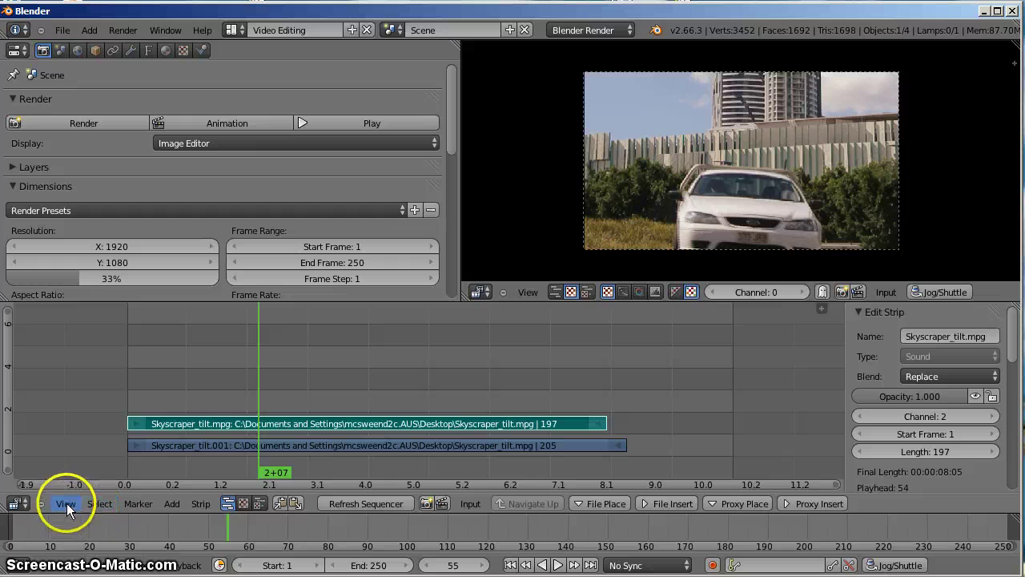
# - Duplicate the sequencer area into a new window and resize that window to a narrower, taller shape
pyautogui.click(68, 504)
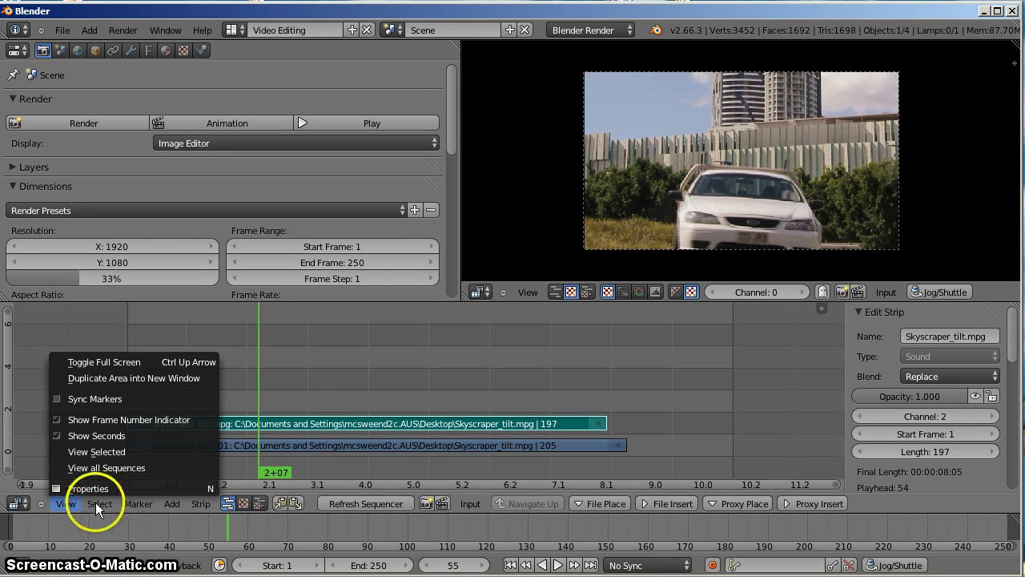
pyautogui.click(134, 377)
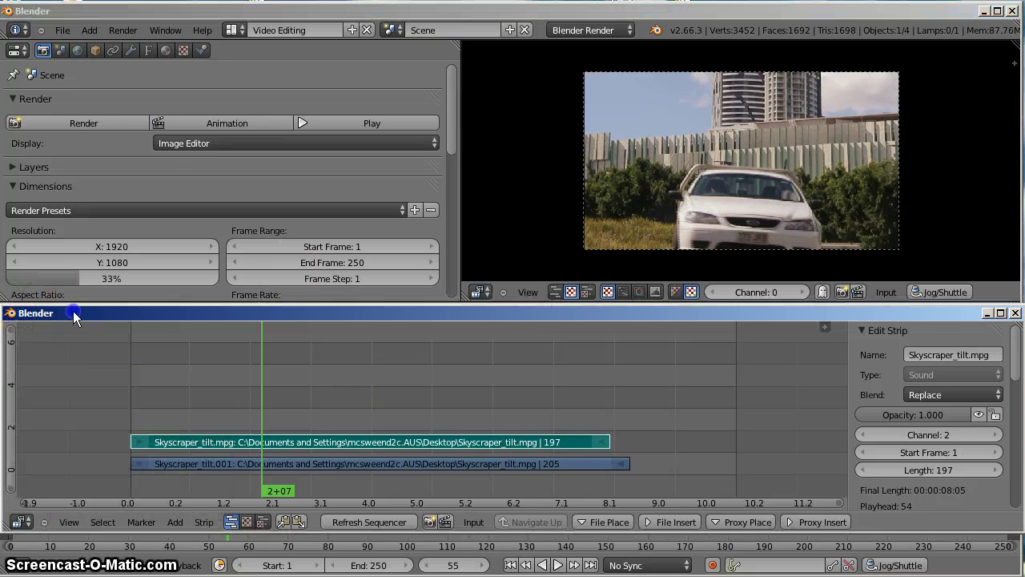
pyautogui.moveTo(73, 315); pyautogui.dragTo(157, 151)
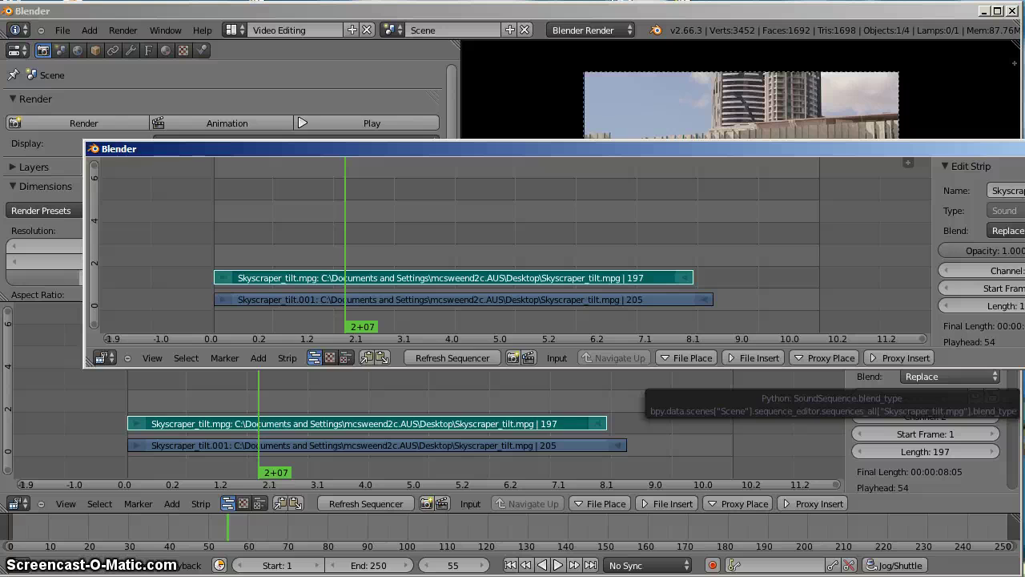
pyautogui.moveTo(1024, 367); pyautogui.dragTo(478, 575)
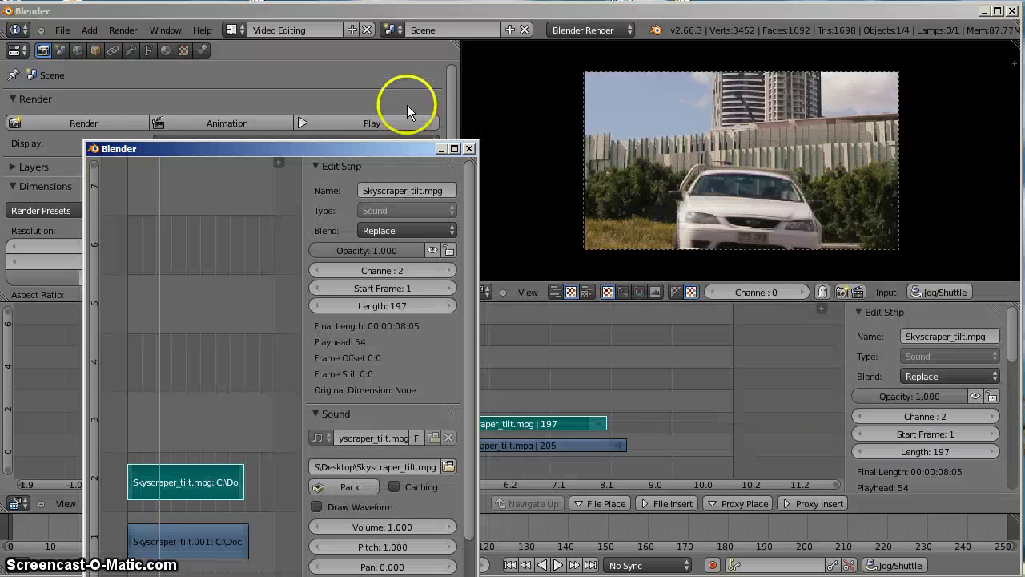
# - Arrange the main window and the new window side by side, extending the new one to the bottom of the screen
pyautogui.moveTo(373, 146); pyautogui.dragTo(869, 17)
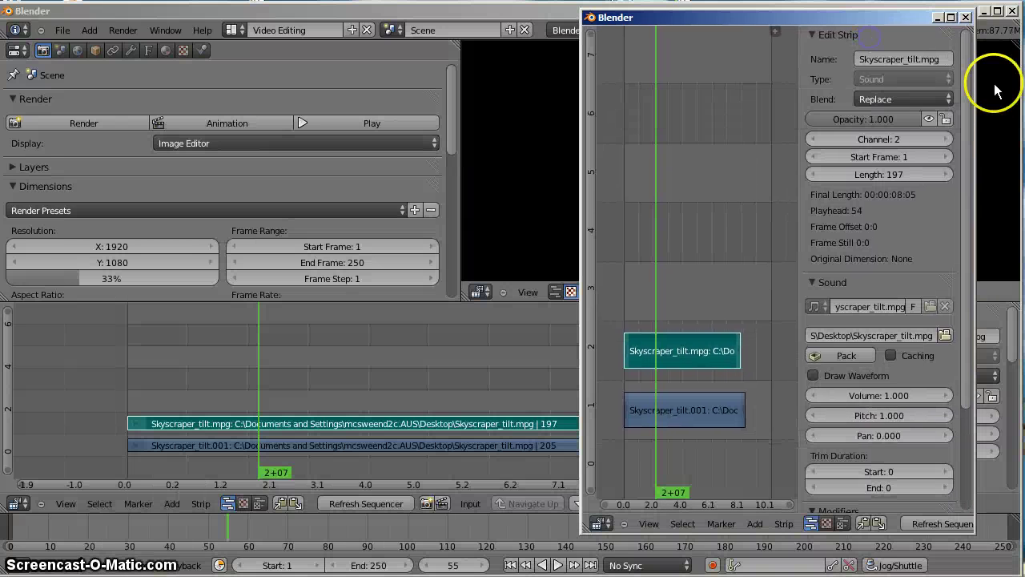
pyautogui.moveTo(1007, 103); pyautogui.dragTo(562, 110)
pyautogui.moveTo(719, 24); pyautogui.dragTo(769, 13)
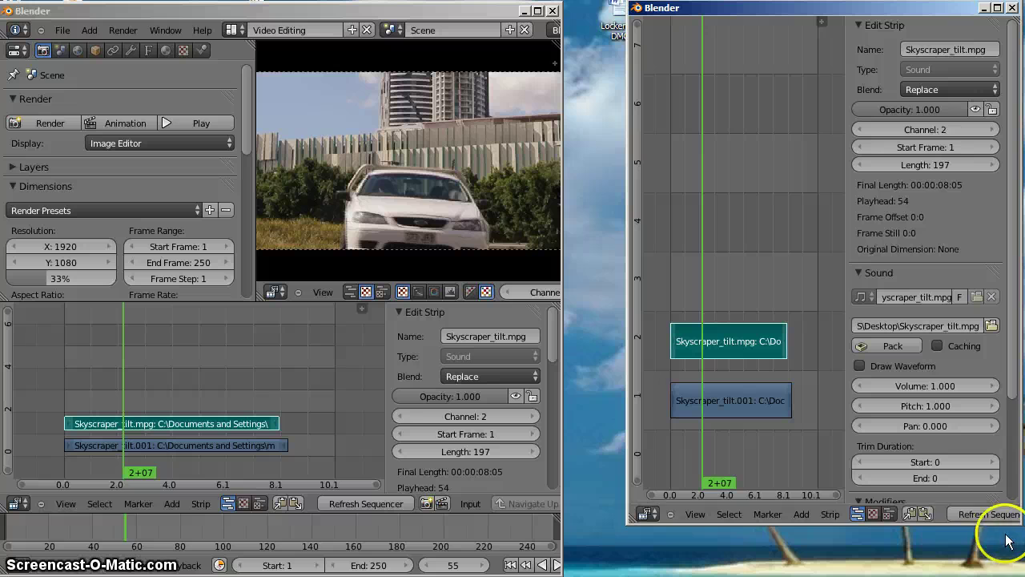
pyautogui.moveTo(1011, 526); pyautogui.dragTo(1010, 576)
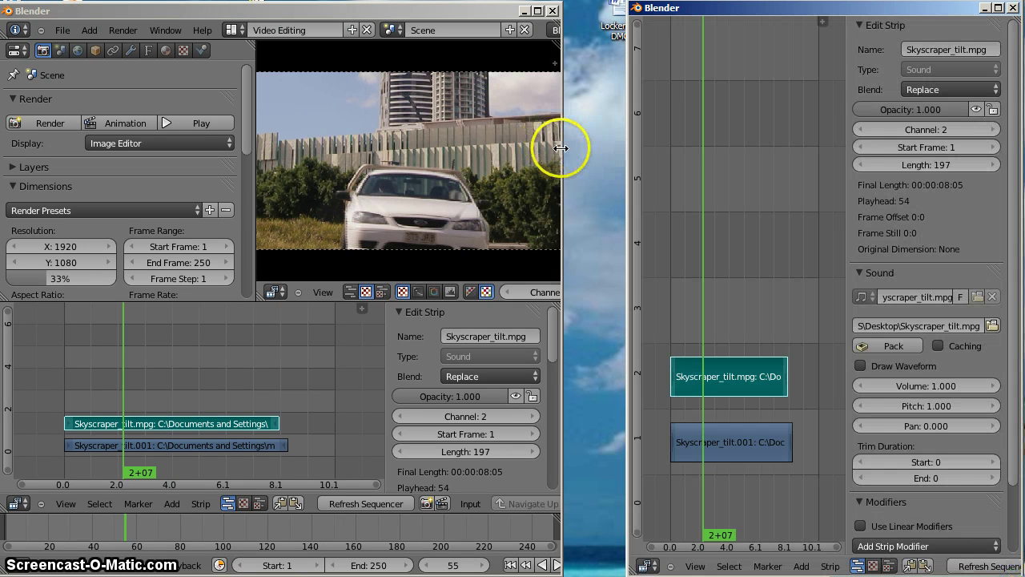
pyautogui.moveTo(561, 142); pyautogui.dragTo(624, 151)
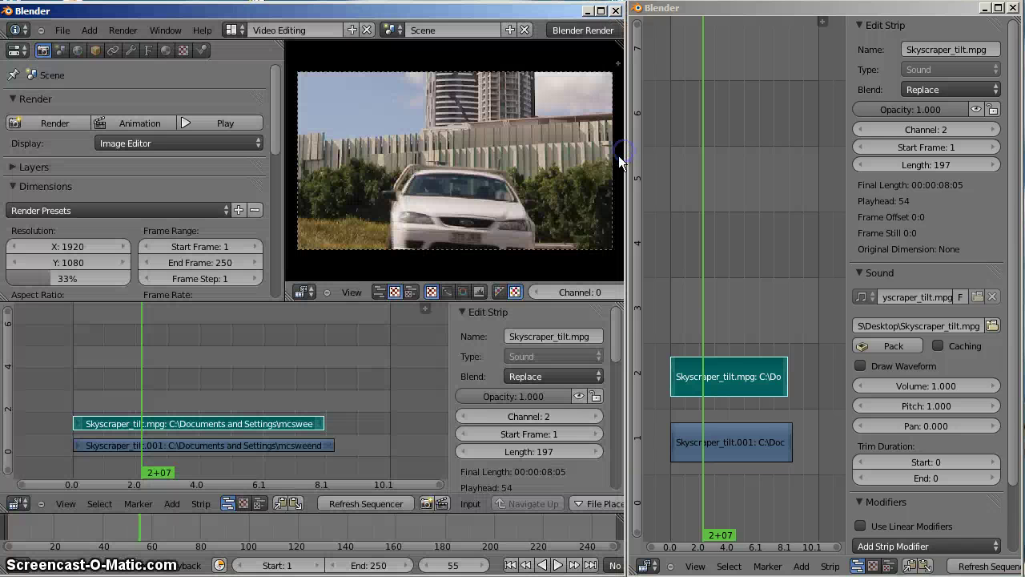
# - Change the new window's editor to a 3D View zoomed out to show the existing text and cube
pyautogui.click(650, 564)
pyautogui.click(671, 551)
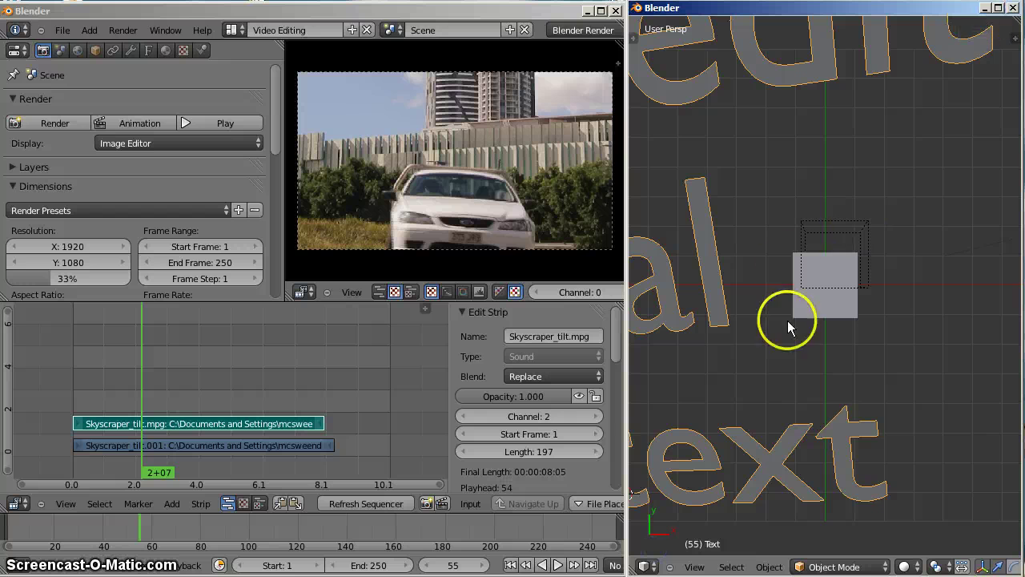
pyautogui.scroll(-5, 788, 281)
pyautogui.scroll(3, 789, 244)
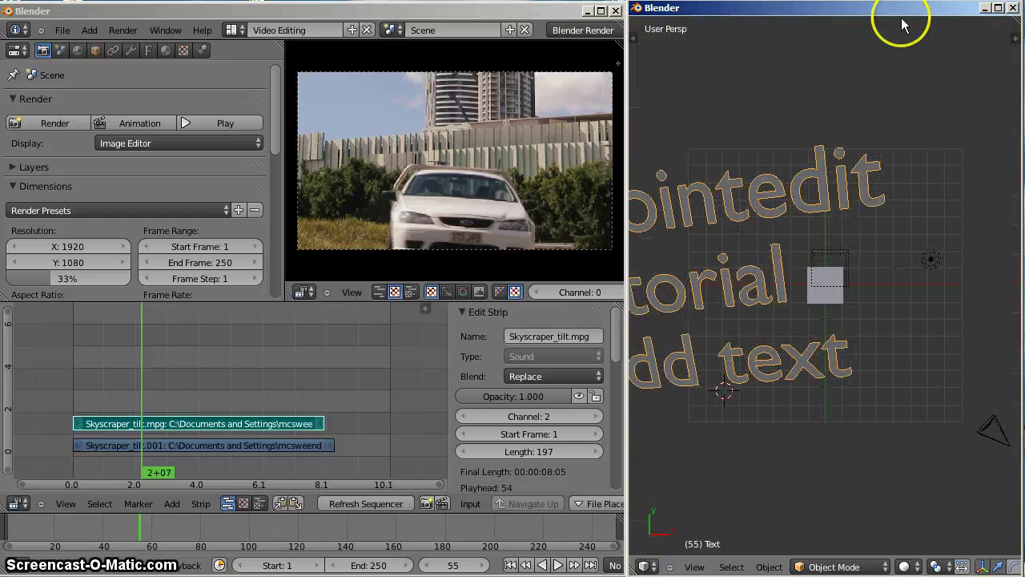
# - Split a thin strip off the top of the 3D View and make it an Info editor showing the scene selector
pyautogui.moveTo(1017, 22); pyautogui.dragTo(1019, 31)
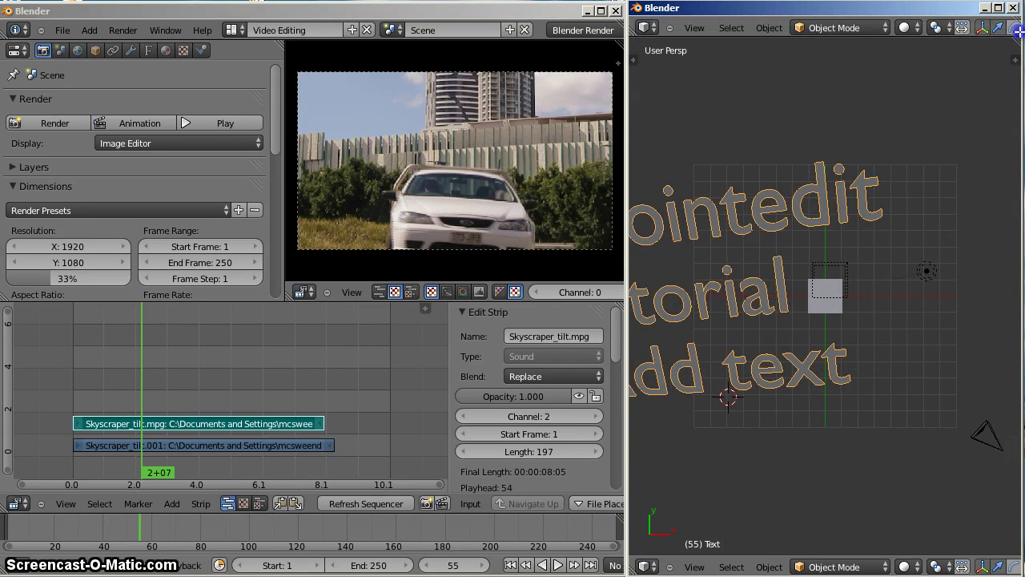
pyautogui.click(645, 27)
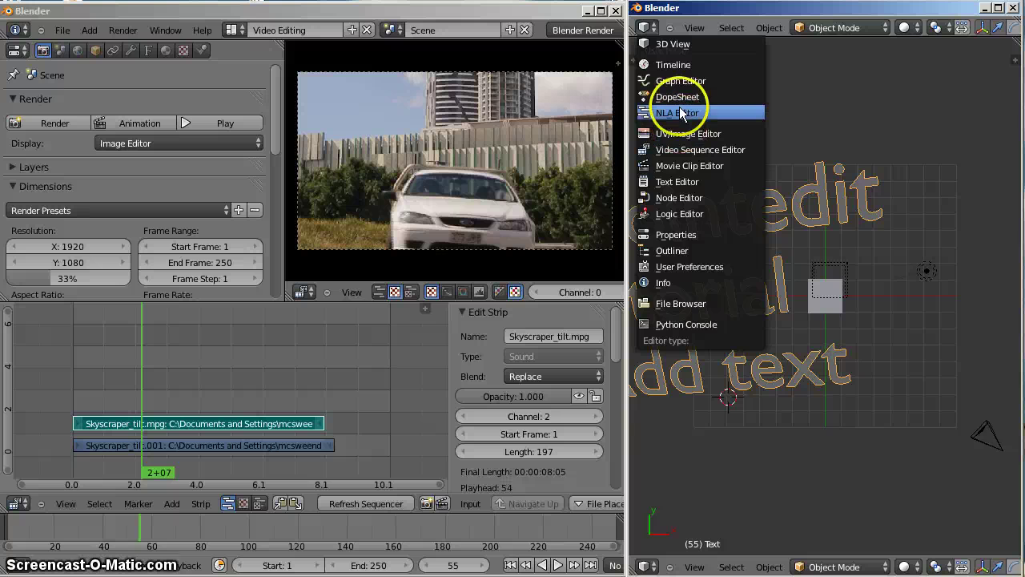
pyautogui.click(671, 281)
pyautogui.moveTo(935, 27); pyautogui.dragTo(729, 26, button='middle')
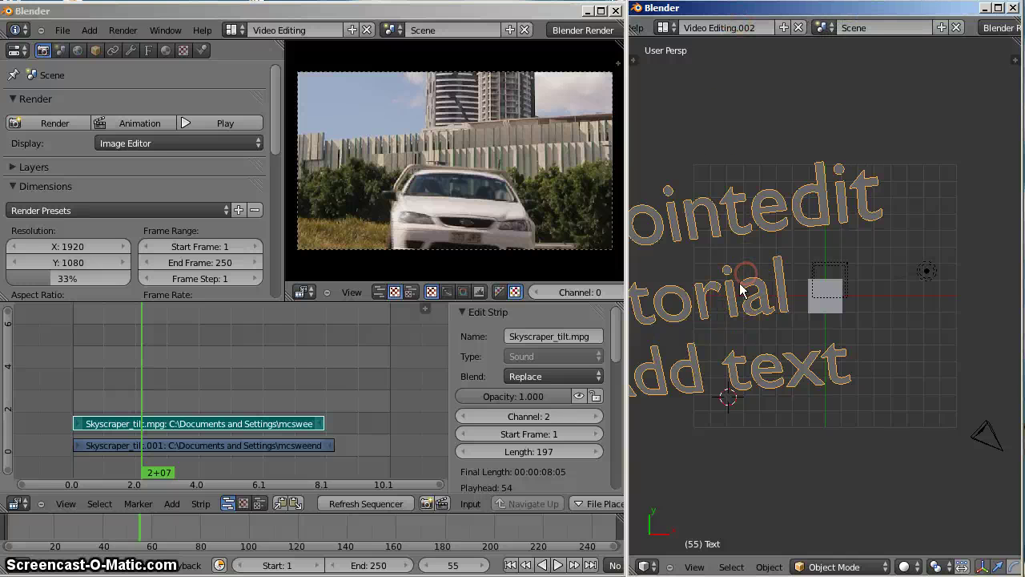
# - Move the sequencer playhead to 1+17 and create a new scene in the second window using Copy Settings
pyautogui.click(144, 388)
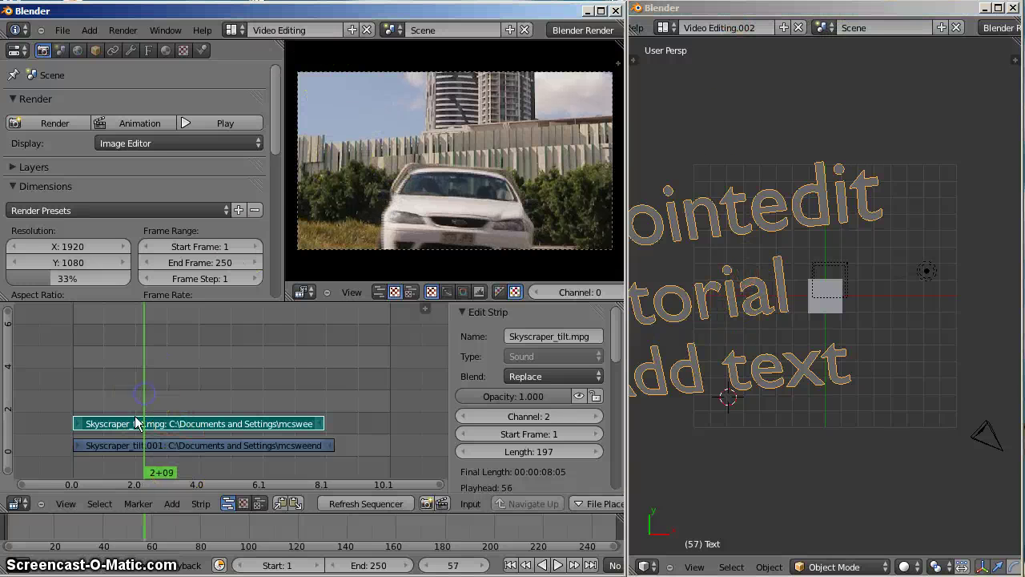
pyautogui.click(124, 386)
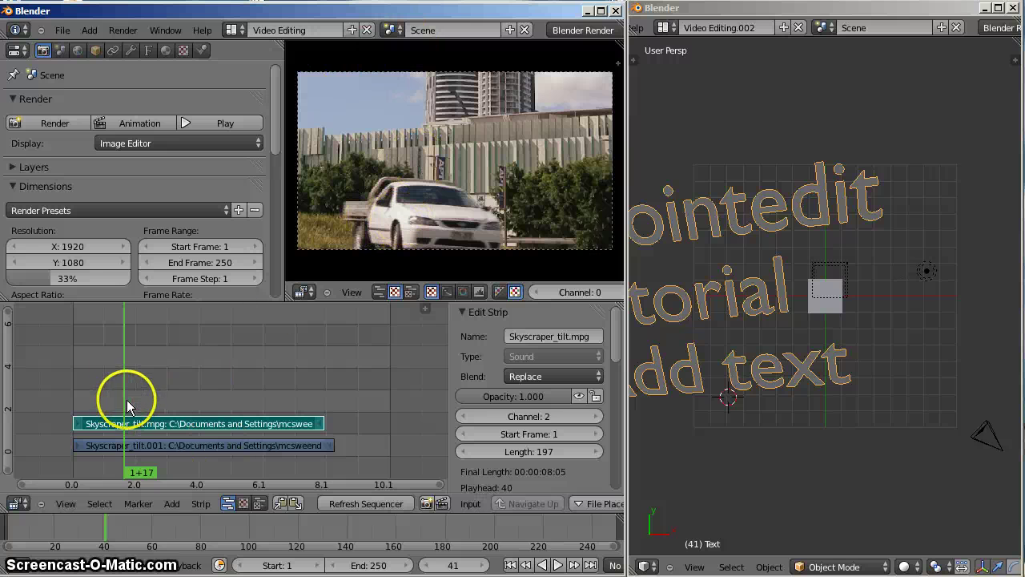
pyautogui.click(942, 28)
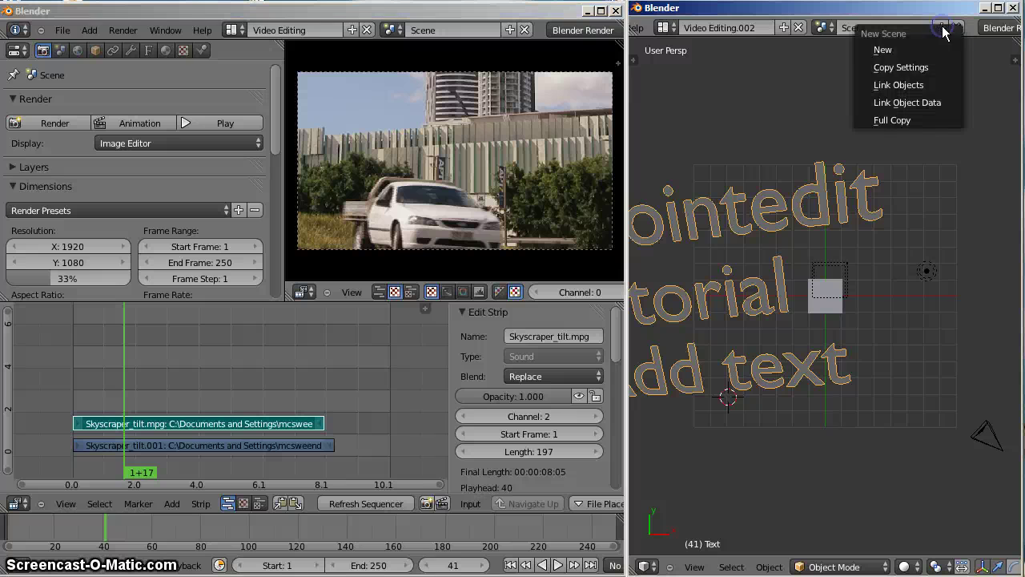
pyautogui.click(930, 69)
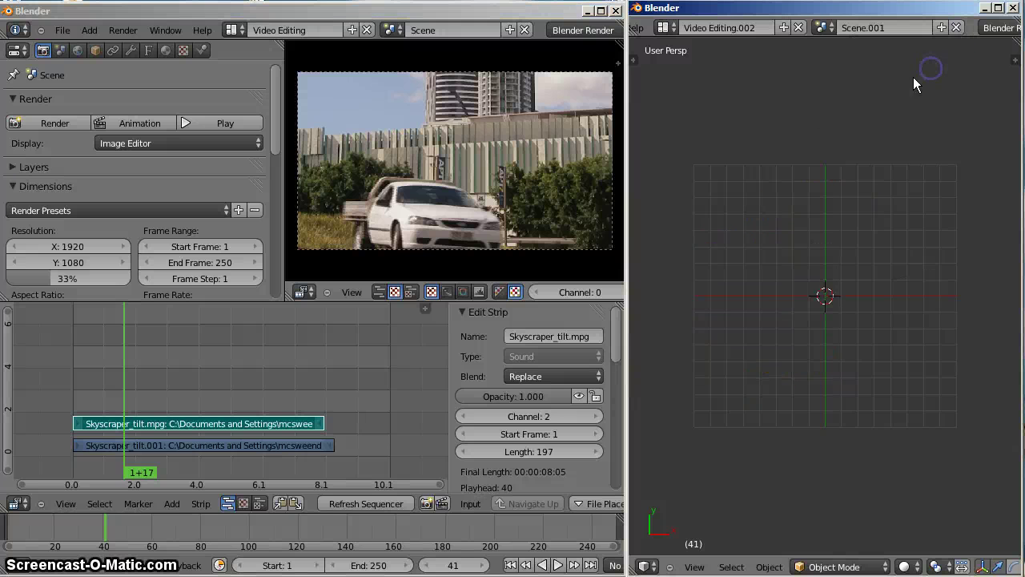
# - Add a camera at the origin of the new scene and look through it
pyautogui.scroll(3, 800, 303)
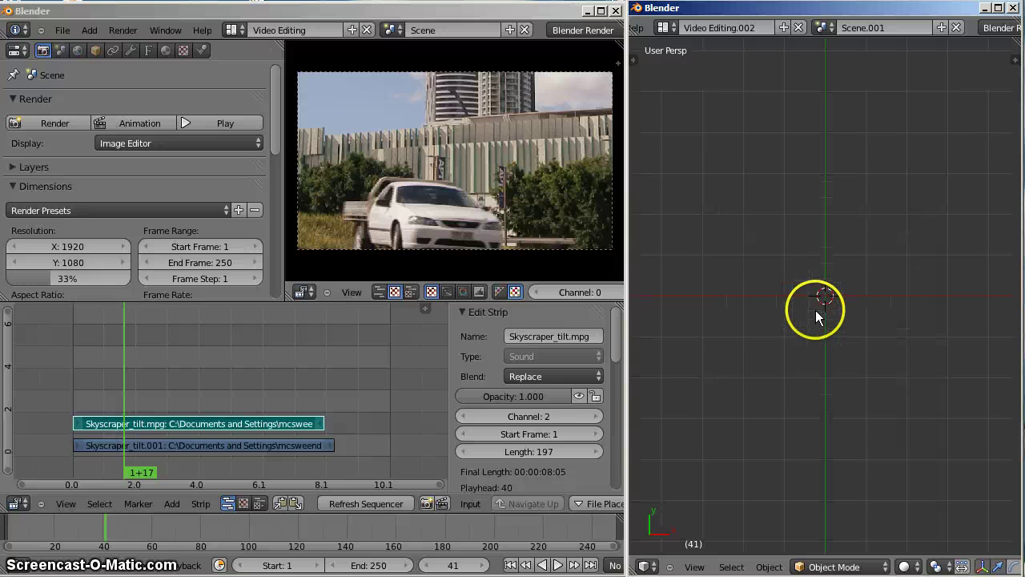
pyautogui.hotkey('shift', 'a')
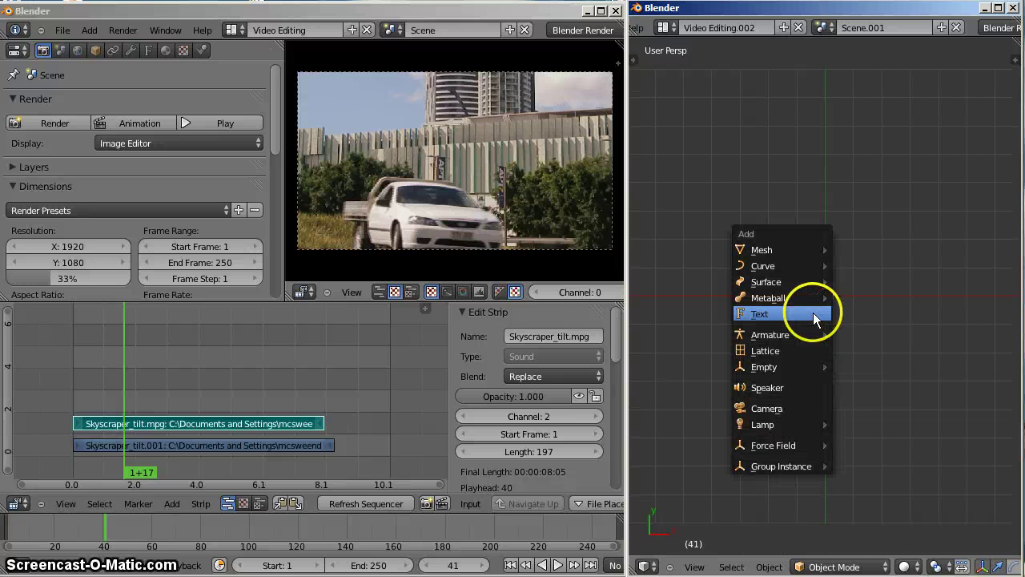
pyautogui.click(782, 408)
pyautogui.moveTo(787, 403); pyautogui.dragTo(856, 332, button='middle')
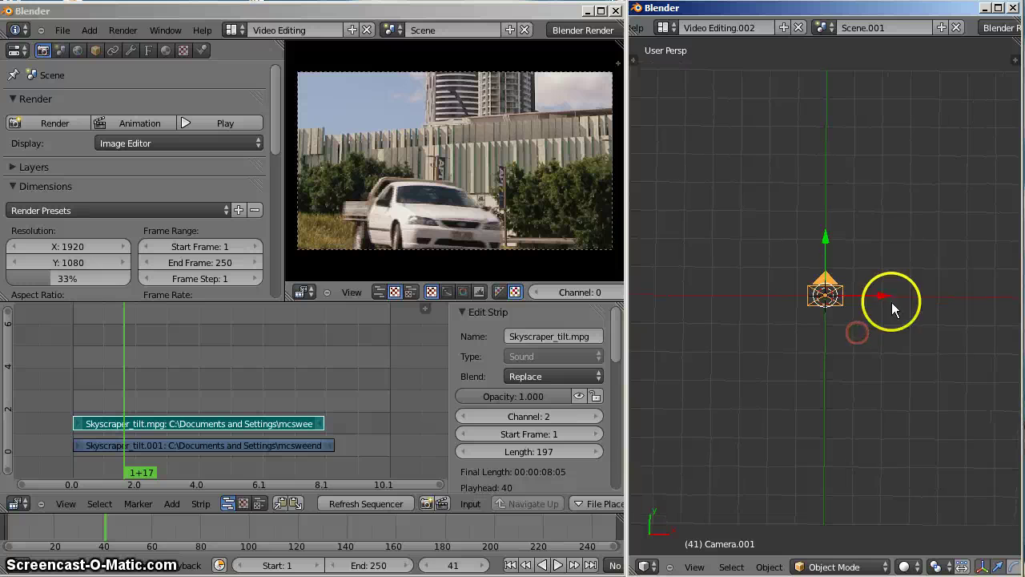
pyautogui.press('KP_0')
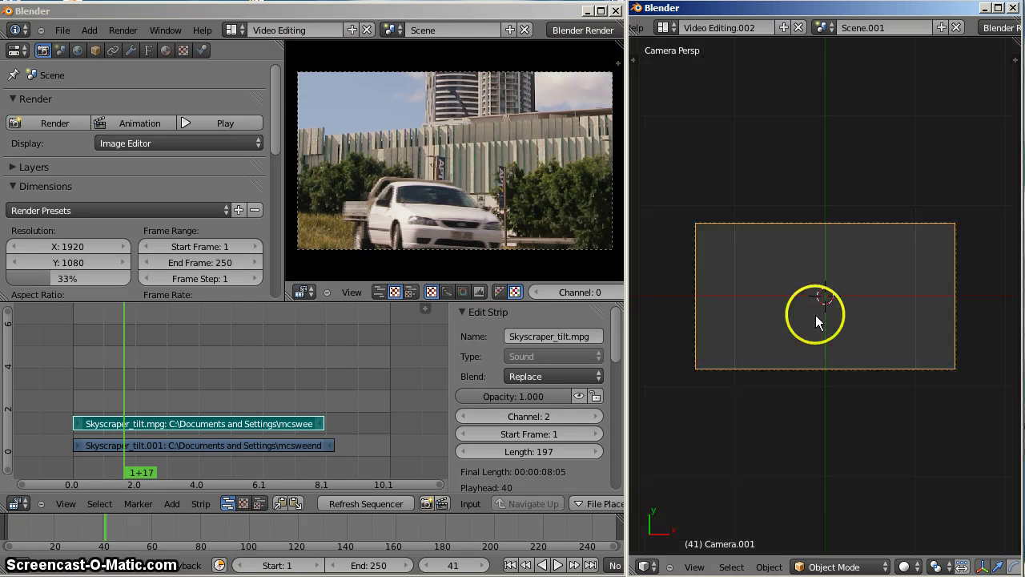
# - Place the 3D cursor in the upper-left part of the camera frame and add a text object there
pyautogui.click(772, 293)
pyautogui.scroll(2, 775, 309)
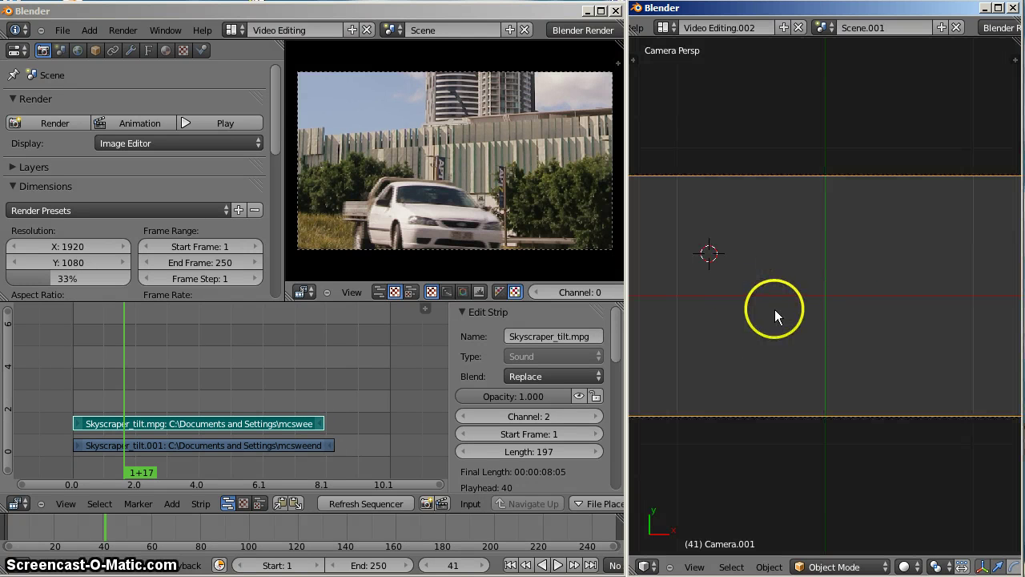
pyautogui.scroll(-1, 774, 309)
pyautogui.hotkey('shift', 'a')
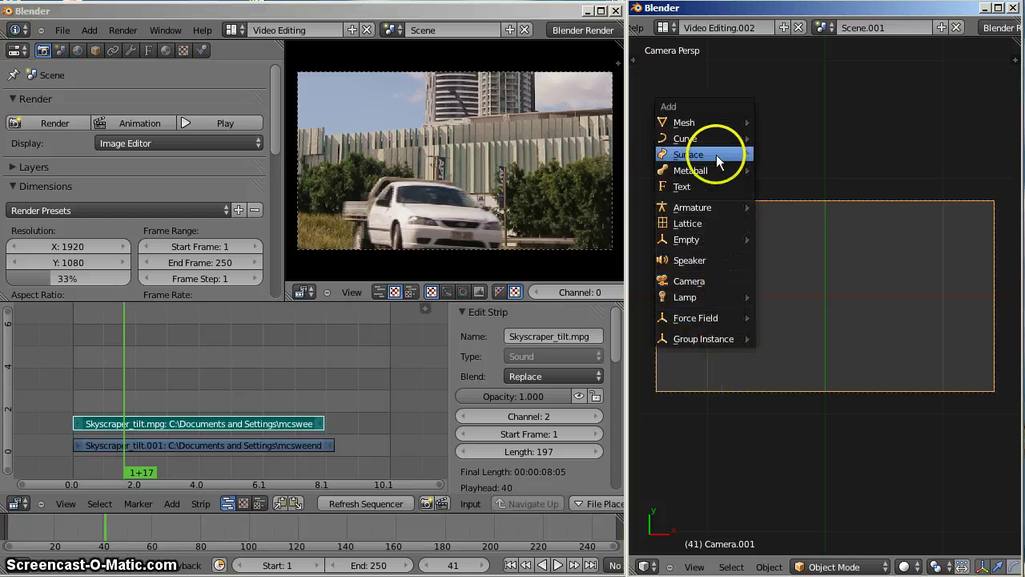
pyautogui.moveTo(706, 316)
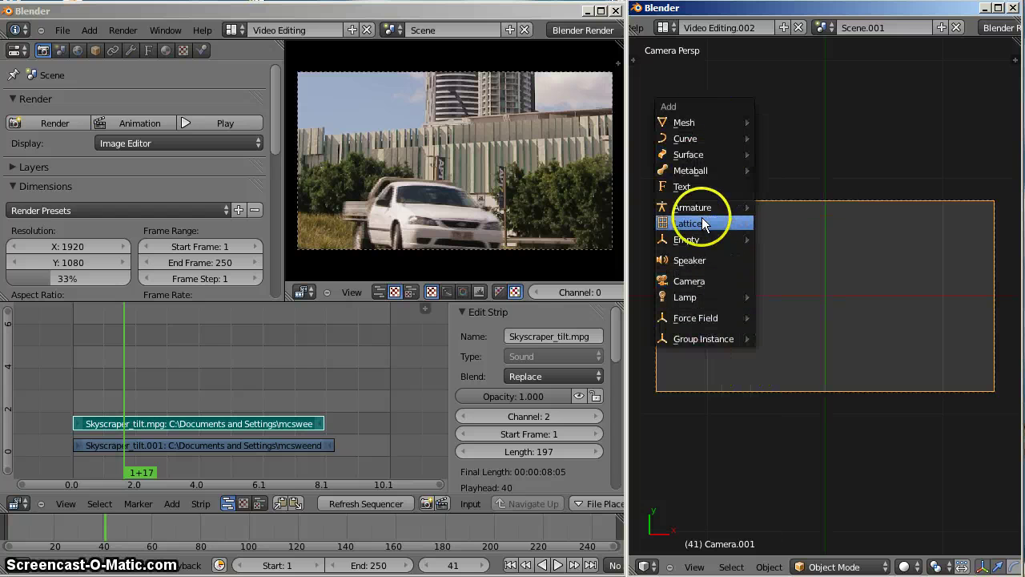
pyautogui.moveTo(694, 244)
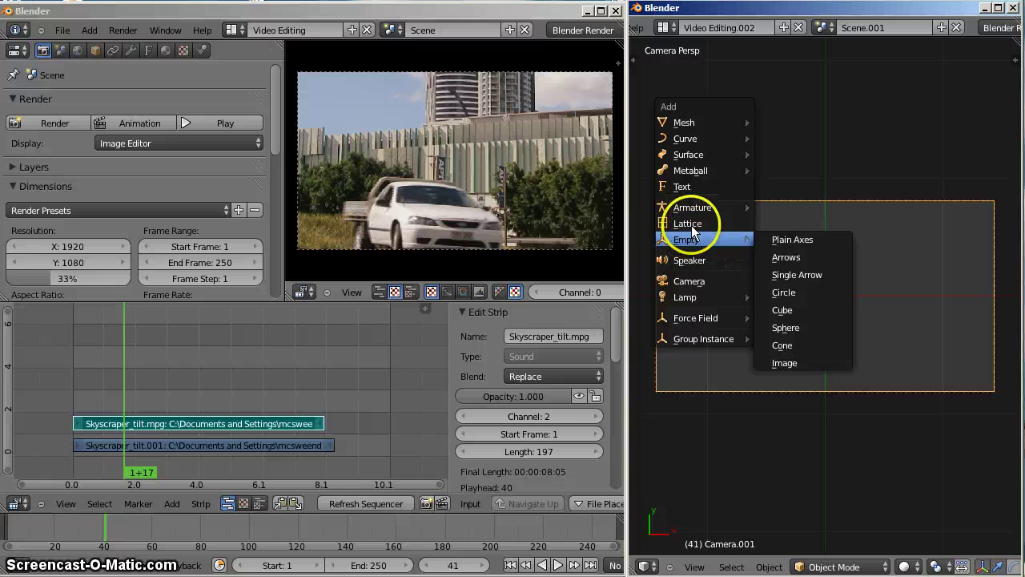
pyautogui.click(689, 187)
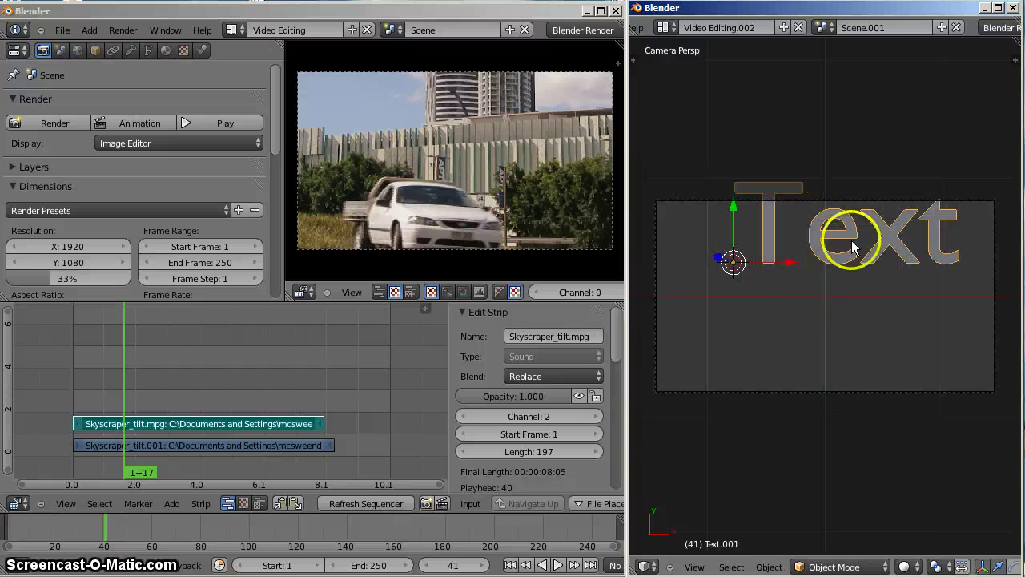
# - Scale the text down and move it to the lower-left area of the camera frame
pyautogui.press('s')
pyautogui.click(773, 269)
pyautogui.press('g')
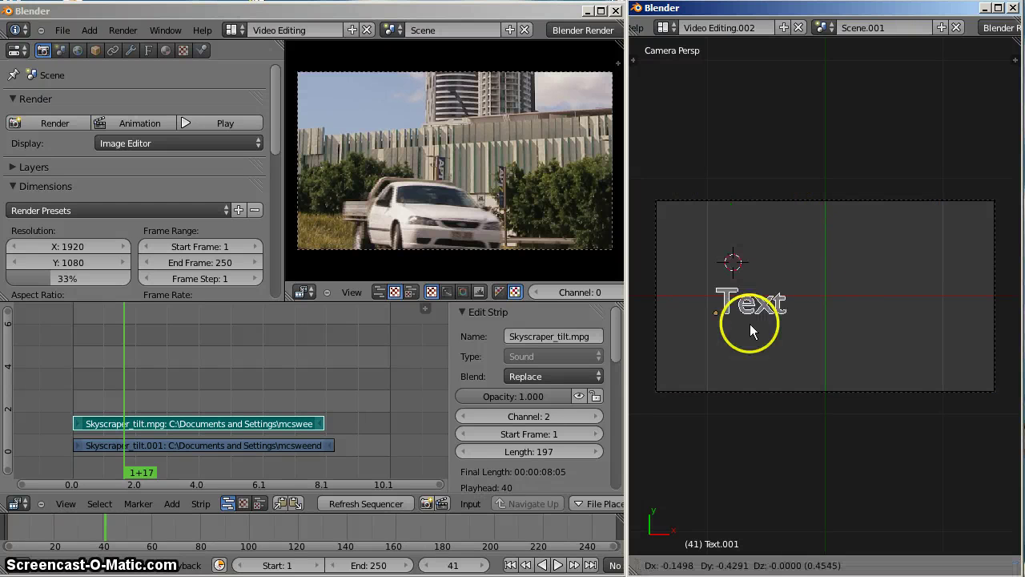
pyautogui.click(743, 363)
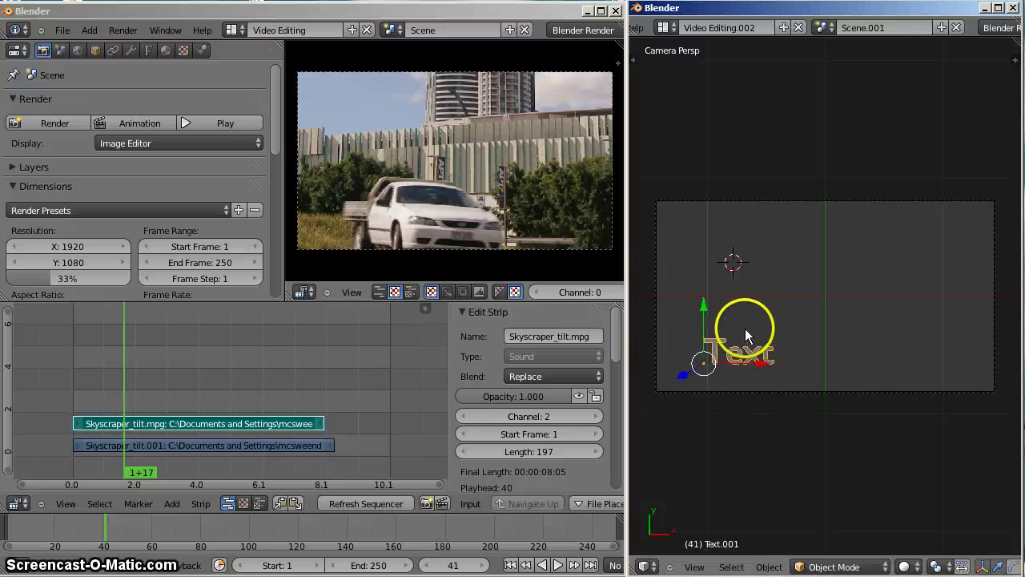
# - Replace the text object's default wording with "New Building"
pyautogui.press('Tab')
pyautogui.press('BackSpace')
pyautogui.press('BackSpace')
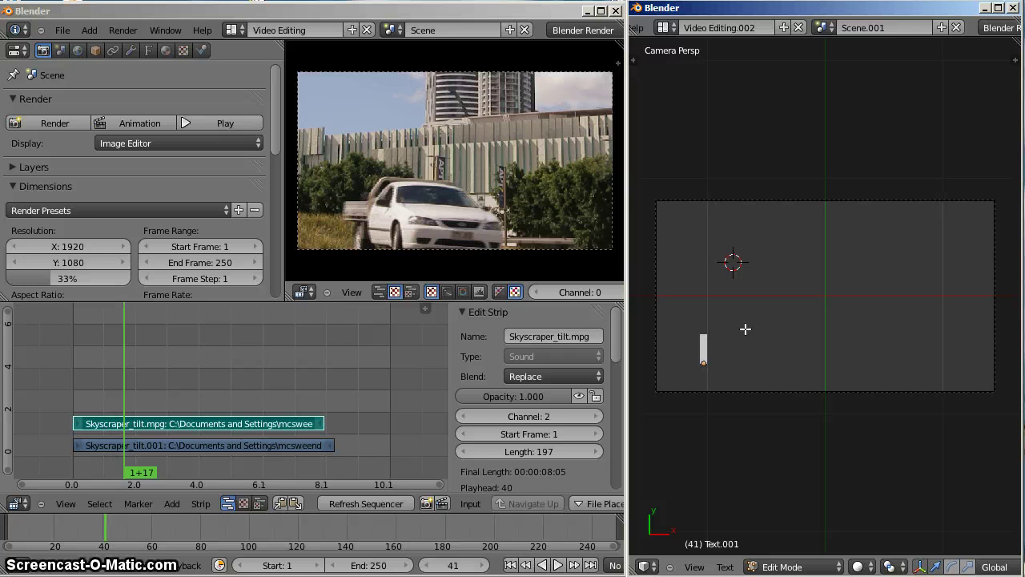
pyautogui.write('New Building')
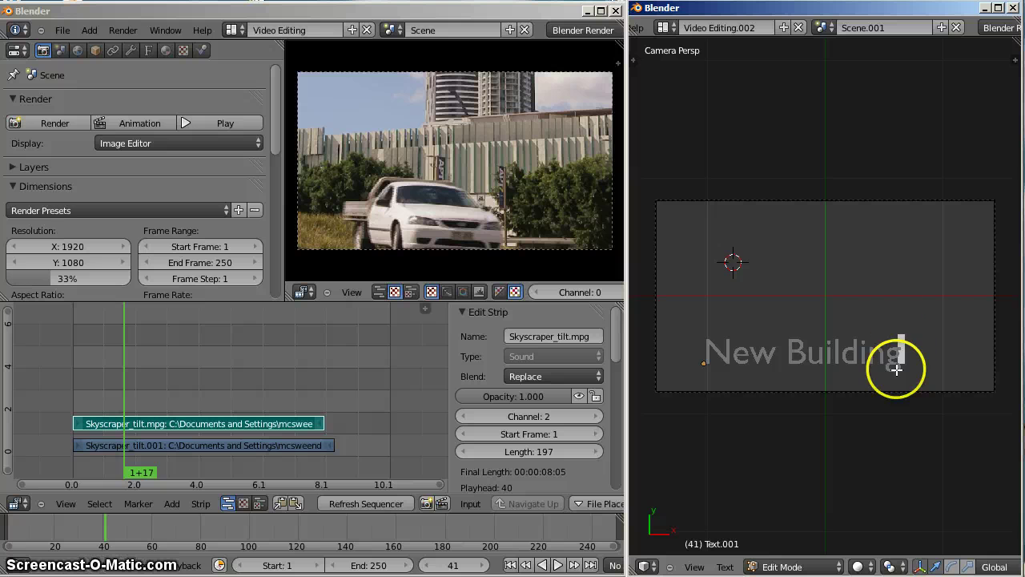
pyautogui.press('Tab')
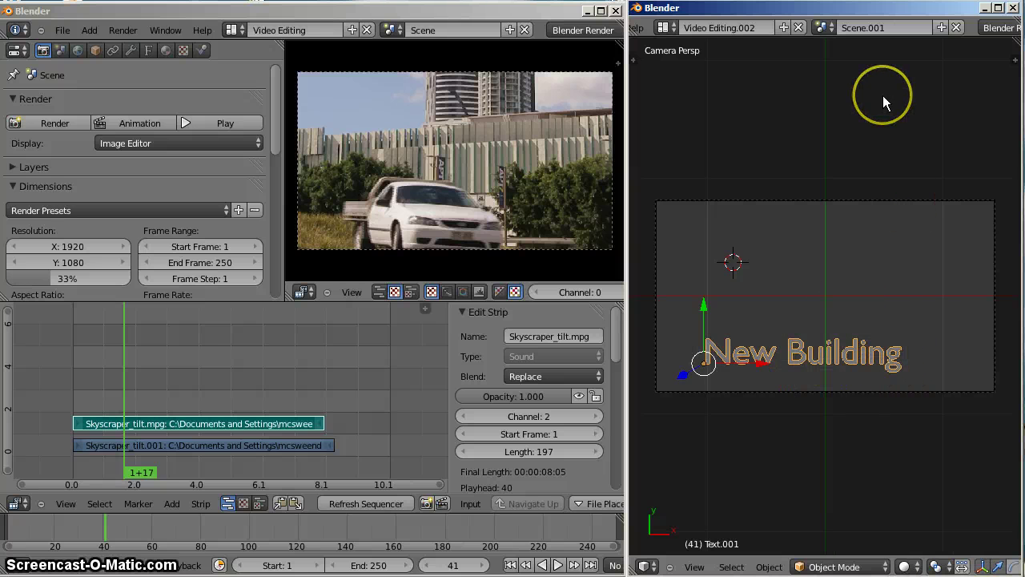
# - Switch the second window's 3D View to the Properties editor and make the text's material Shadeless
pyautogui.click(645, 566)
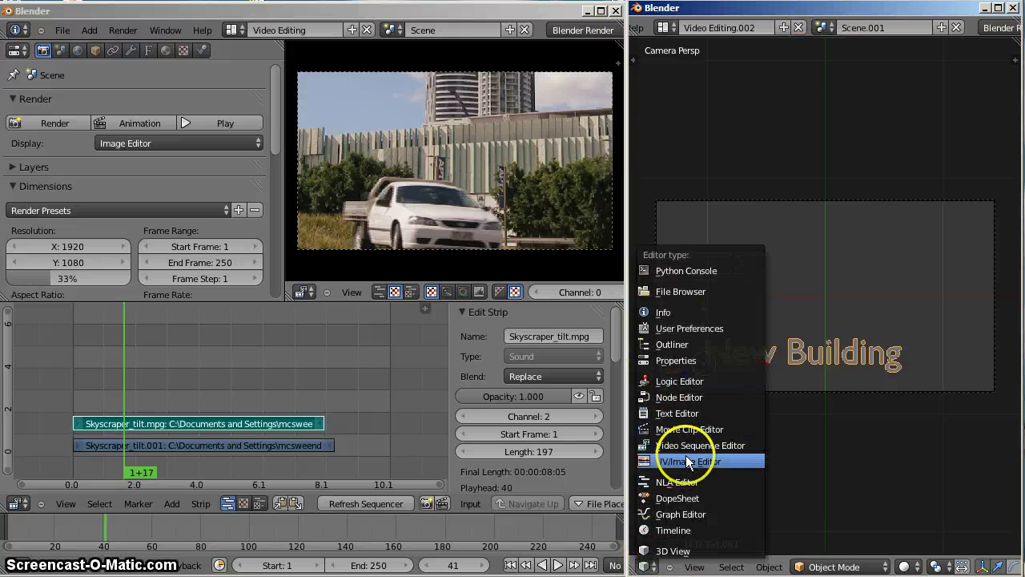
pyautogui.click(678, 362)
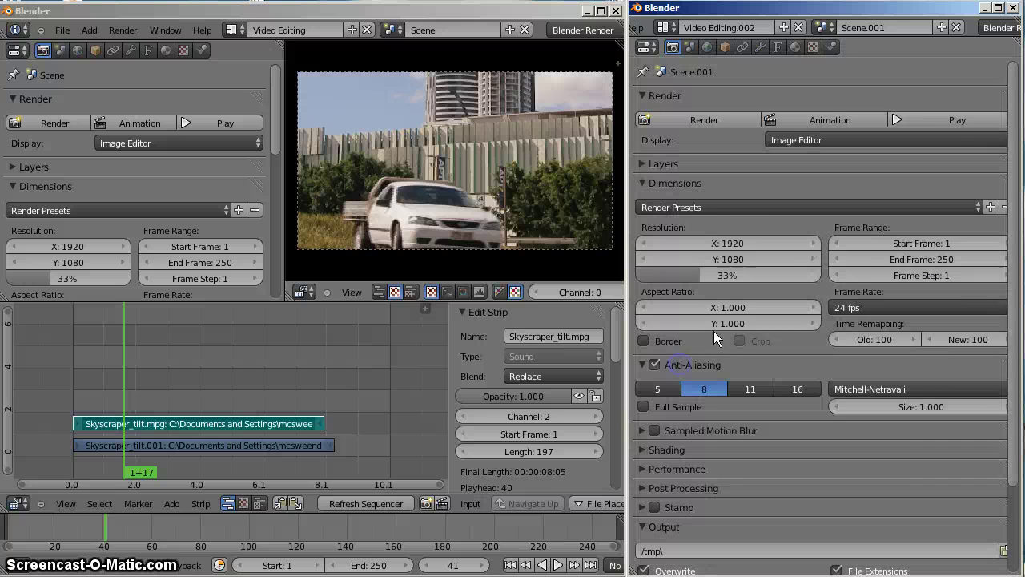
pyautogui.click(795, 46)
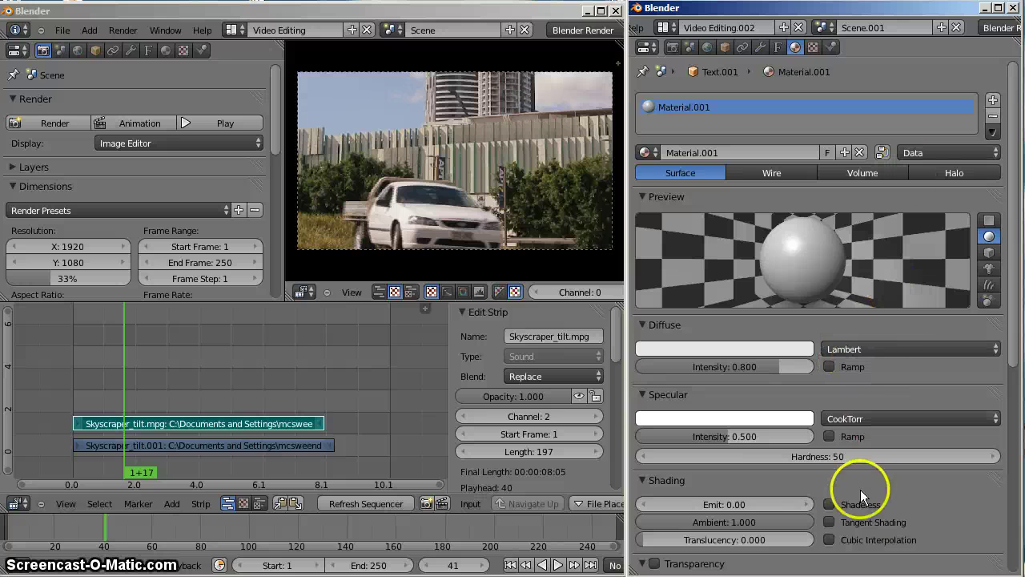
pyautogui.click(829, 503)
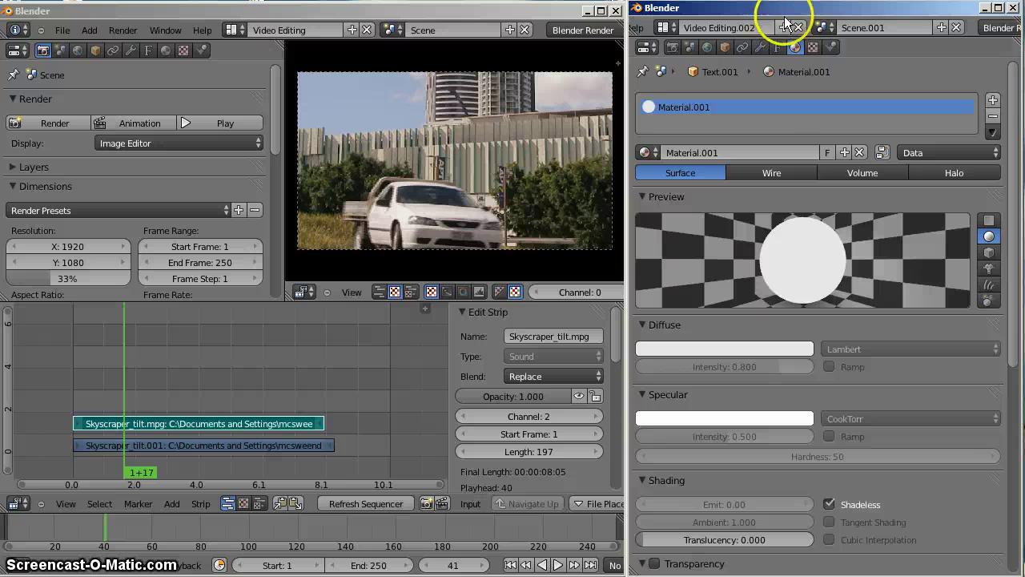
# - Set the text material's diffuse colour to light blue (R 0.533, G 0.728, B 0.800) and return the editor to the 3D View
pyautogui.click(774, 350)
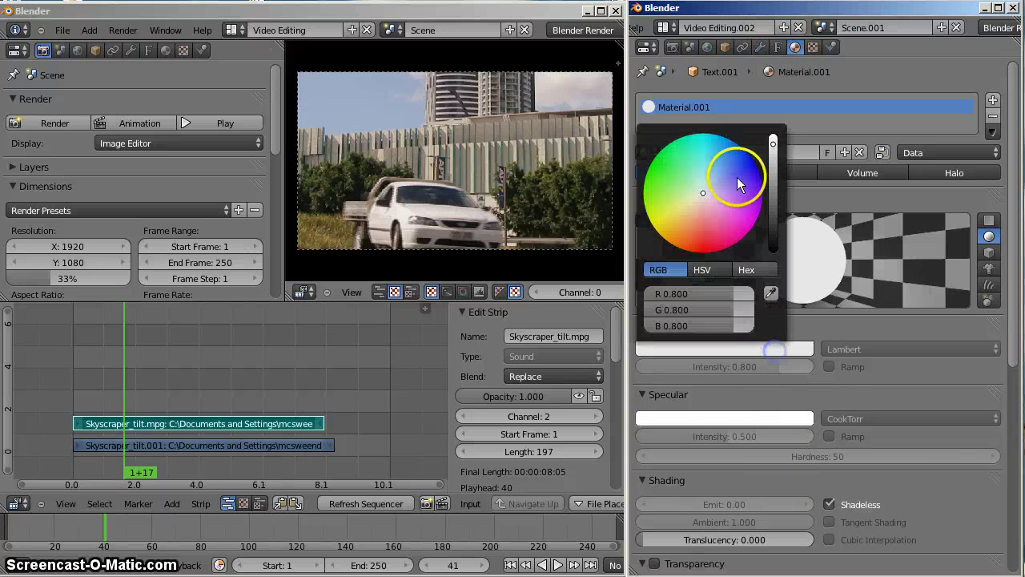
pyautogui.click(689, 193)
pyautogui.moveTo(689, 197); pyautogui.dragTo(711, 179)
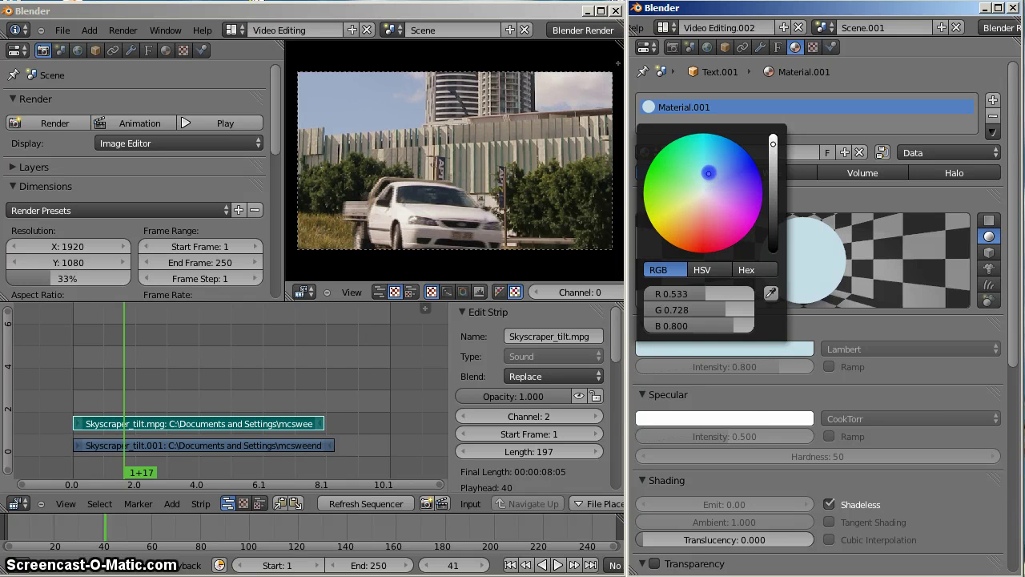
pyautogui.click(717, 429)
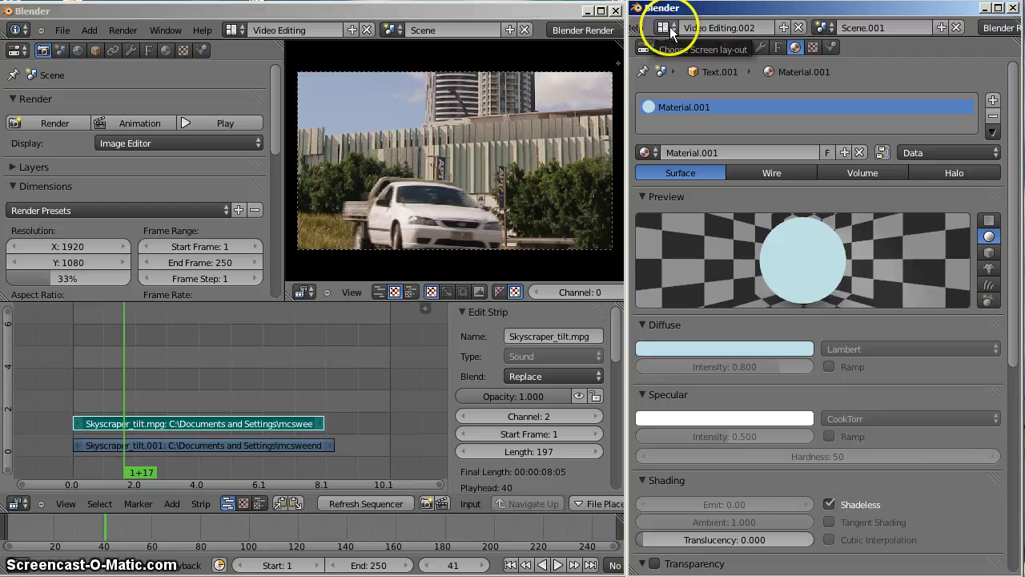
pyautogui.click(643, 44)
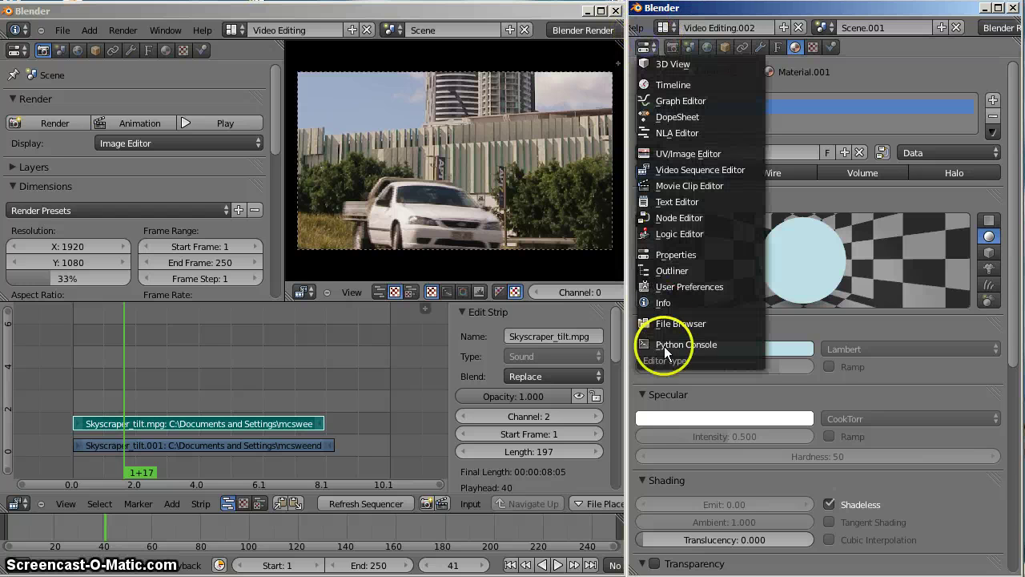
pyautogui.click(670, 63)
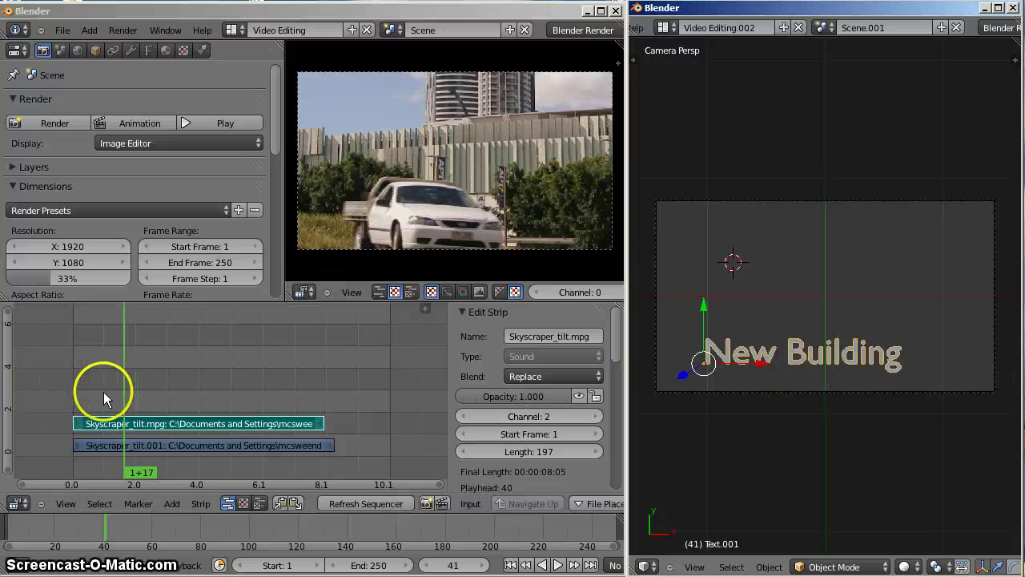
pyautogui.moveTo(103, 392); pyautogui.dragTo(110, 400)
pyautogui.hotkey('shift', 'a')
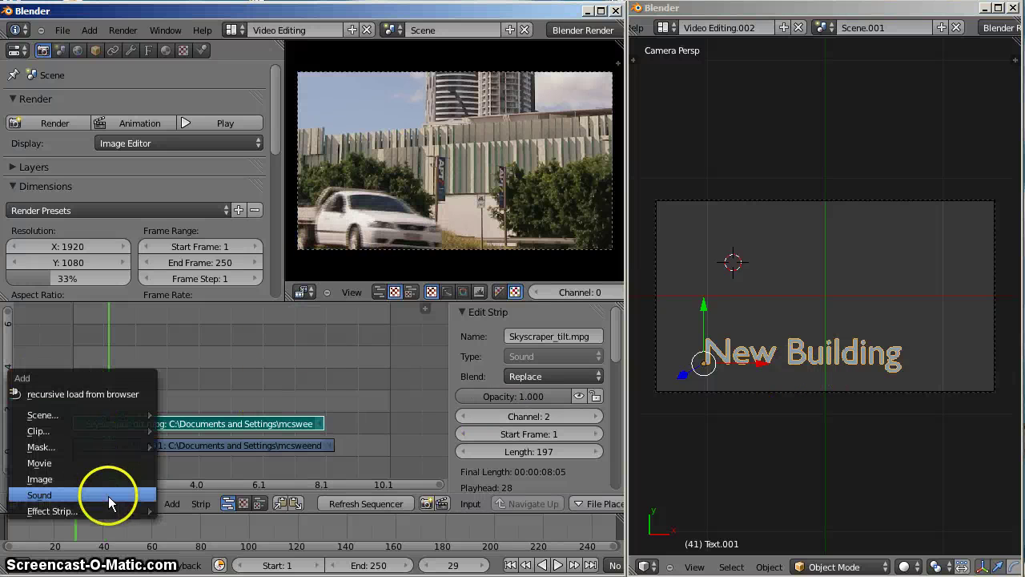
pyautogui.moveTo(117, 504)
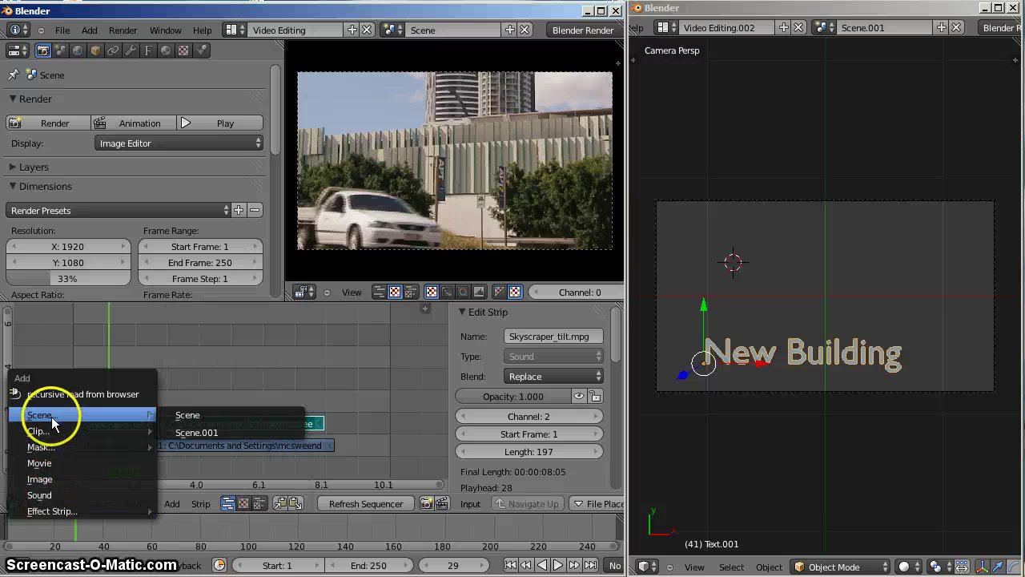
# - Rename the text scene to "Lower third super 1"
pyautogui.click(873, 29)
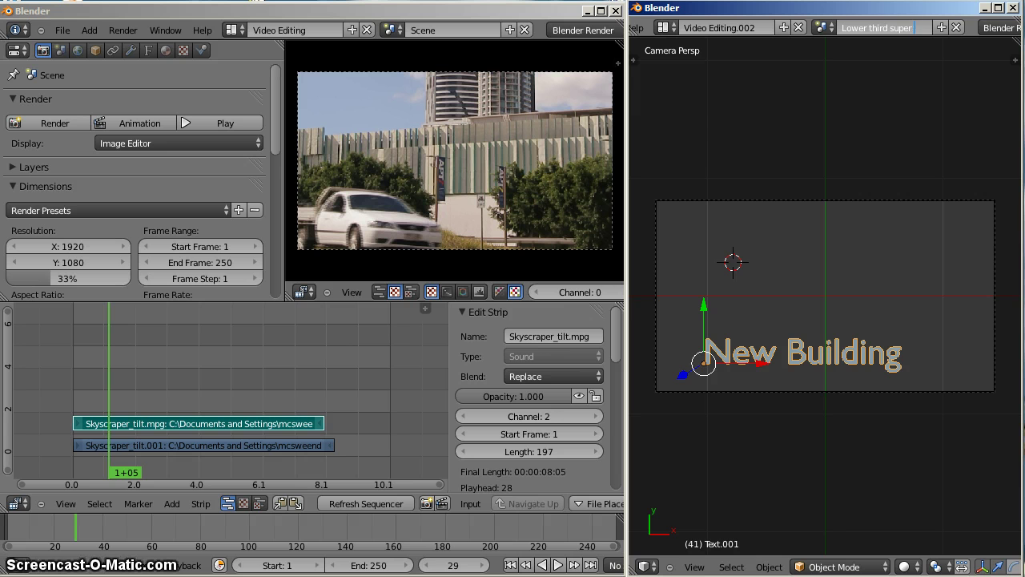
pyautogui.click(868, 90)
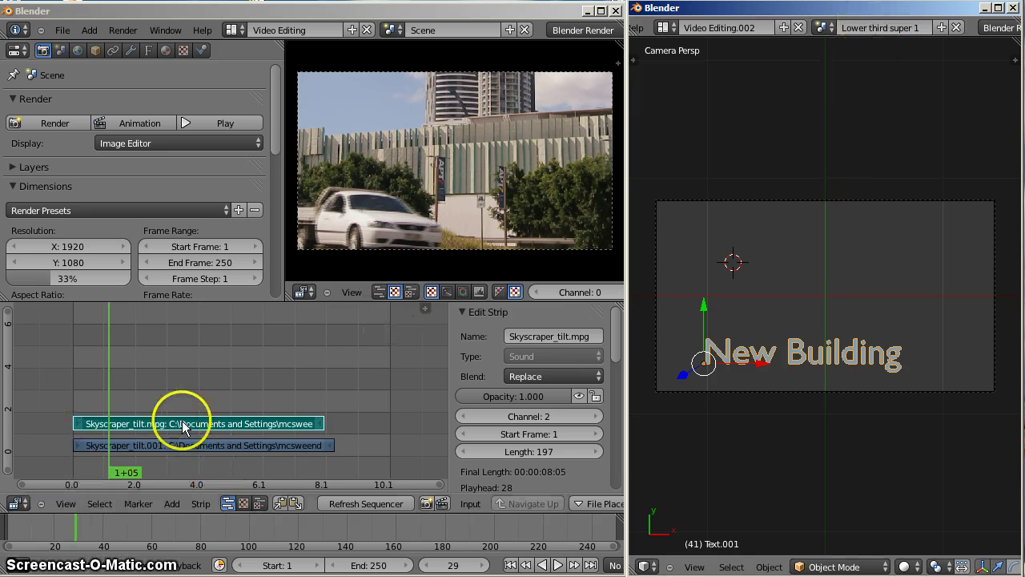
# - Add the Lower third super 1 scene as a strip in channel 3, start it at frame 9, and put the playhead at 3+04
pyautogui.click(100, 399)
pyautogui.hotkey('shift', 'a')
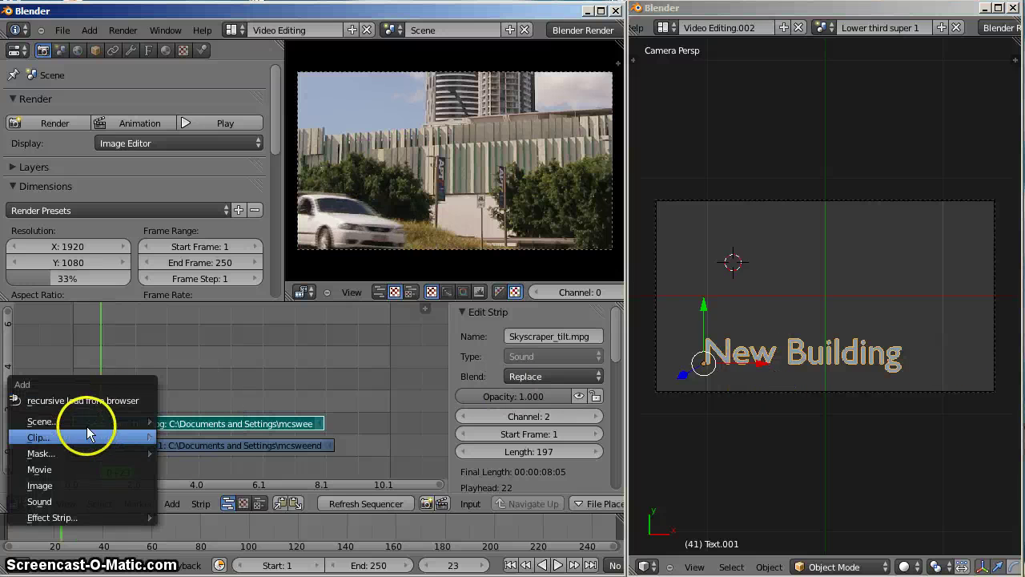
pyautogui.moveTo(141, 422)
pyautogui.click(204, 420)
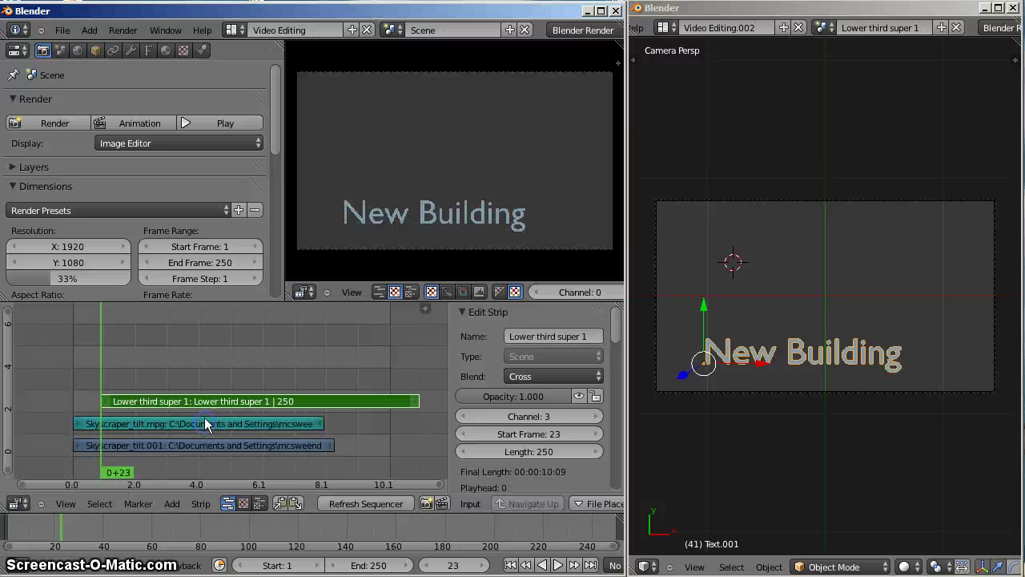
pyautogui.moveTo(210, 399); pyautogui.dragTo(186, 390)
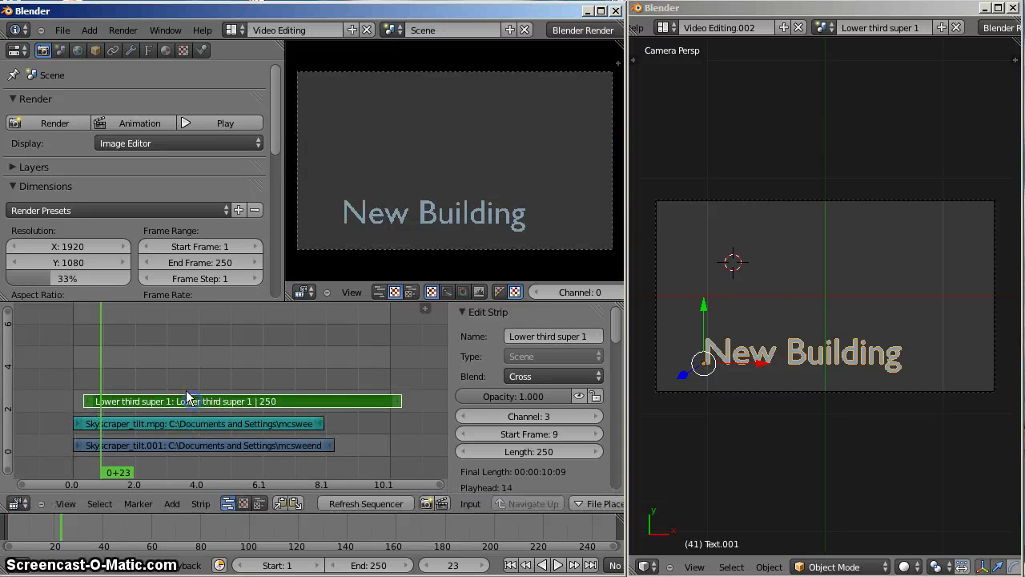
pyautogui.click(170, 399)
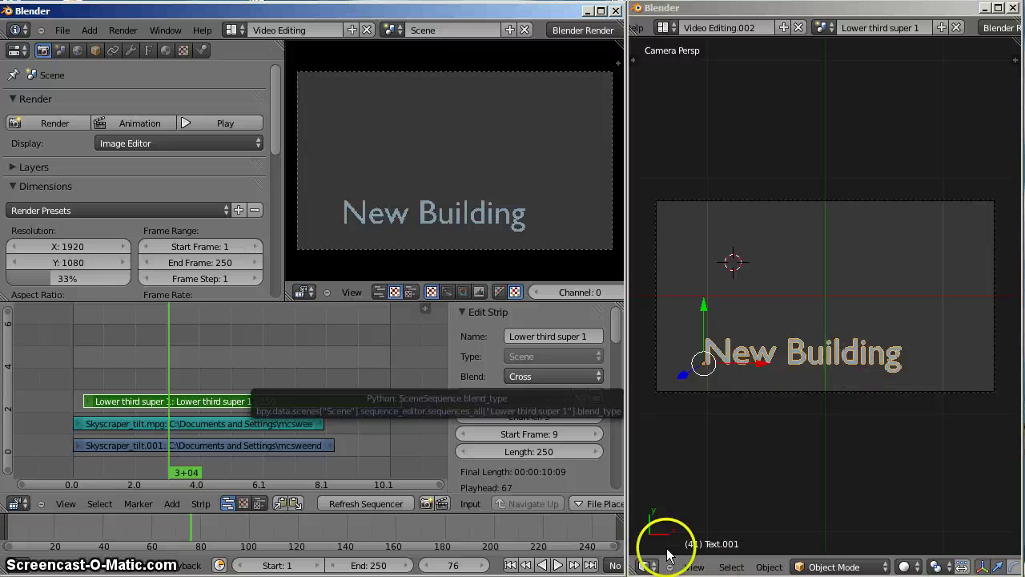
# - Split a thin strip off the bottom of the second window's 3D View and make it a Timeline
pyautogui.moveTo(630, 566); pyautogui.dragTo(633, 495)
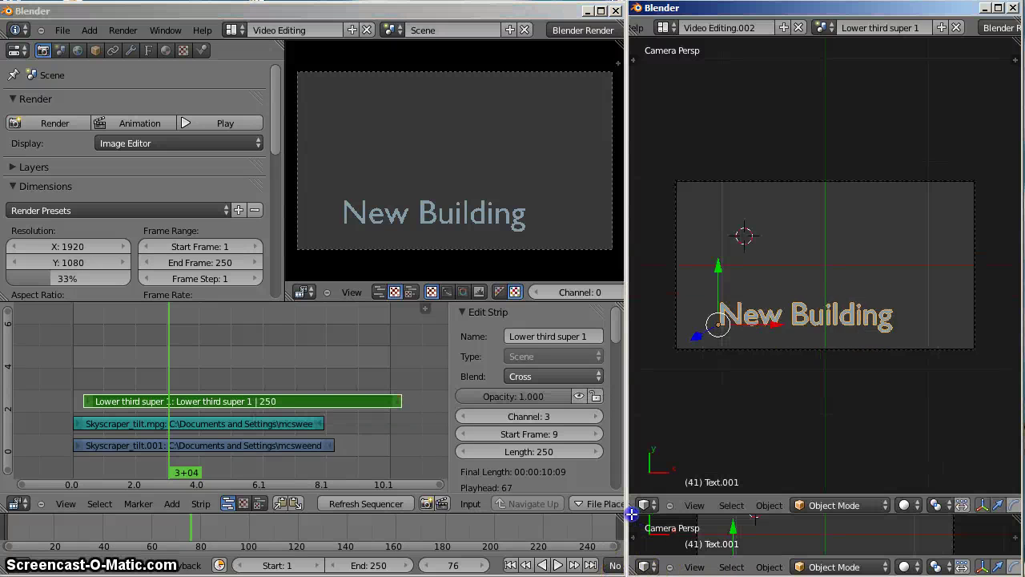
pyautogui.click(644, 566)
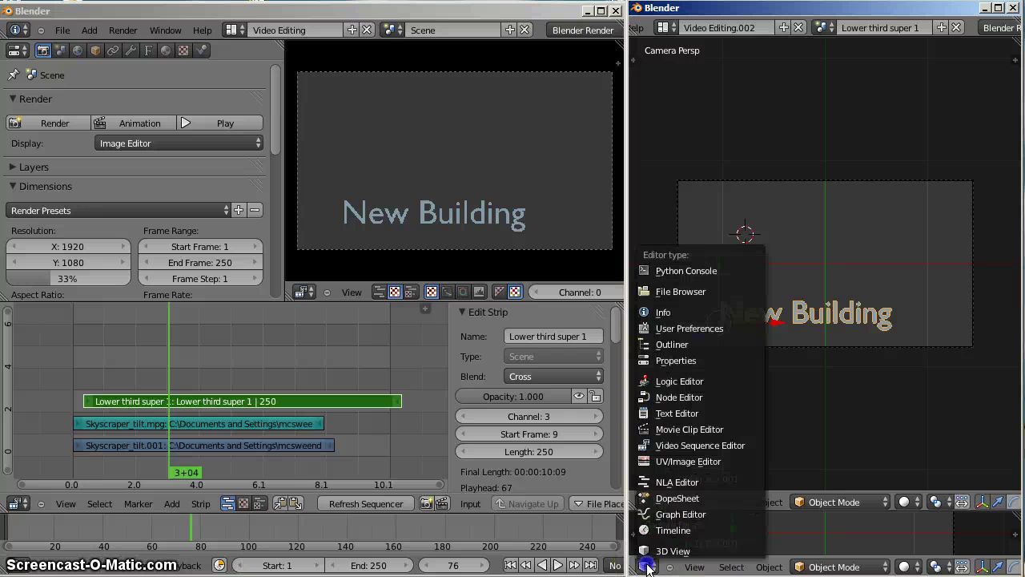
pyautogui.click(661, 533)
# - Scrub through the text scene's timeline and end at frame 1
pyautogui.moveTo(763, 543); pyautogui.dragTo(775, 535)
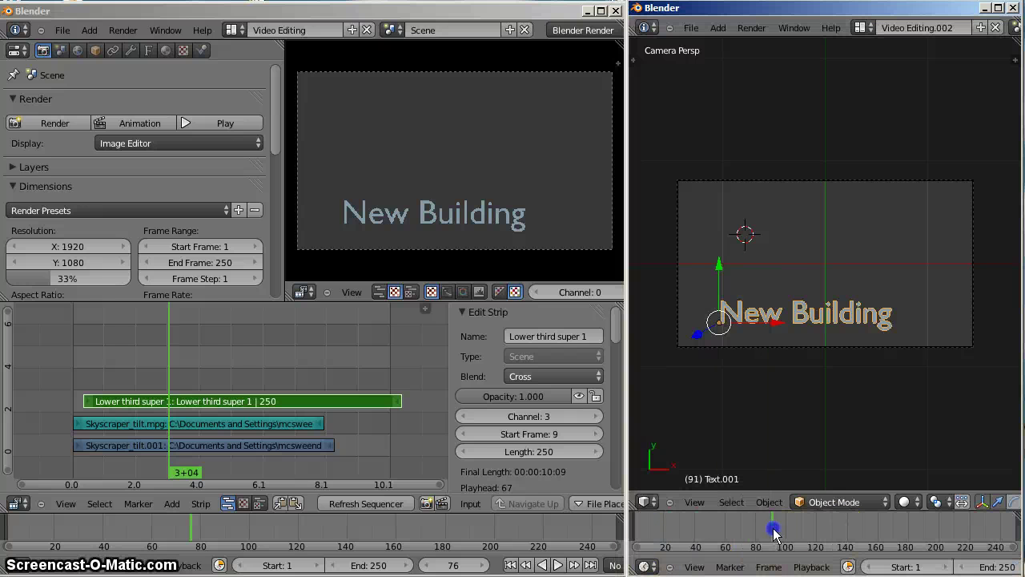
pyautogui.click(797, 530)
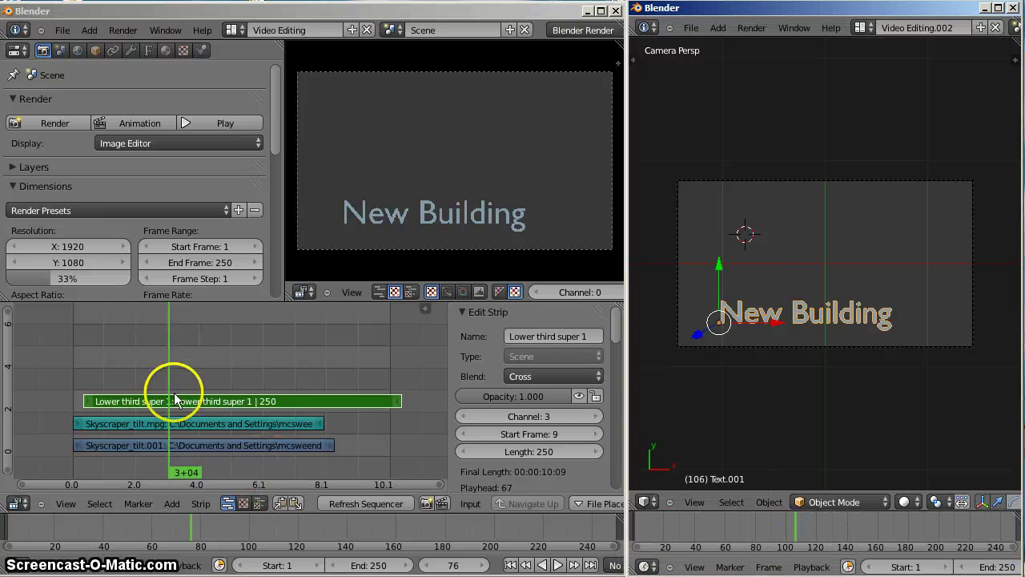
pyautogui.moveTo(796, 538); pyautogui.dragTo(763, 535)
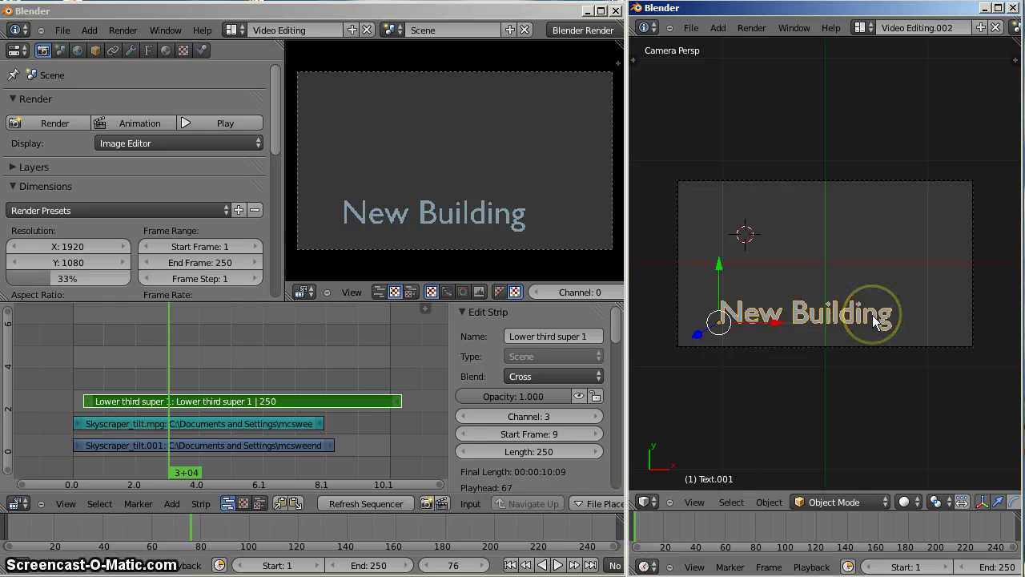
# - Slide the New Building text along X past the left edge of the camera frame and insert a Location keyframe at frame 1
pyautogui.press('g')
pyautogui.press('x')
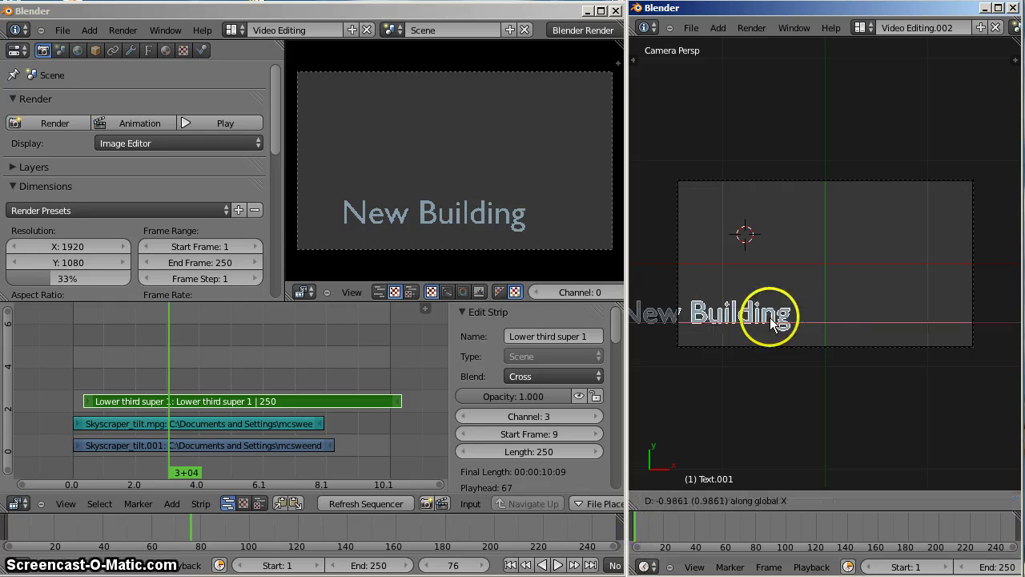
pyautogui.click(655, 318)
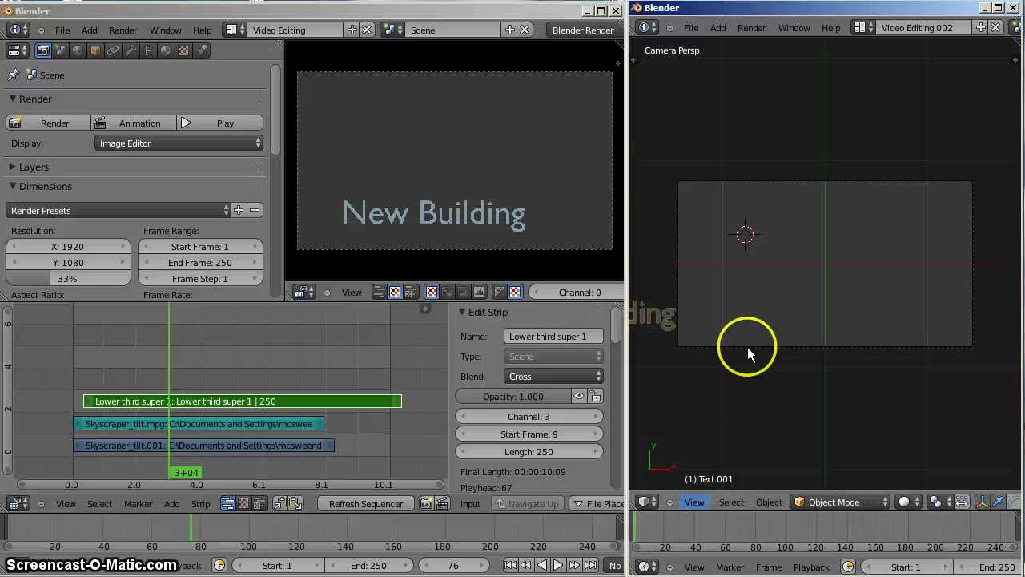
pyautogui.press('i')
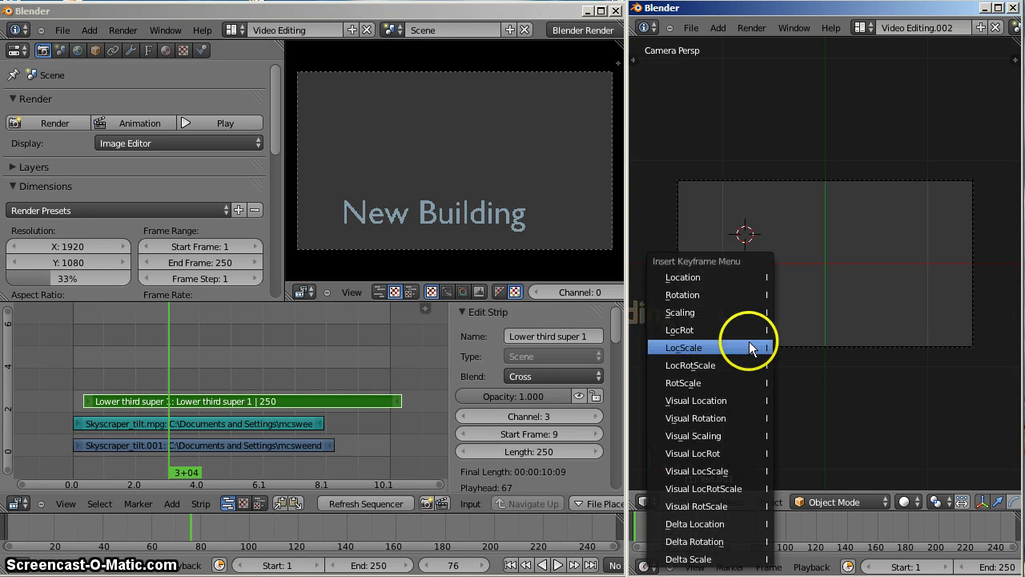
pyautogui.click(735, 278)
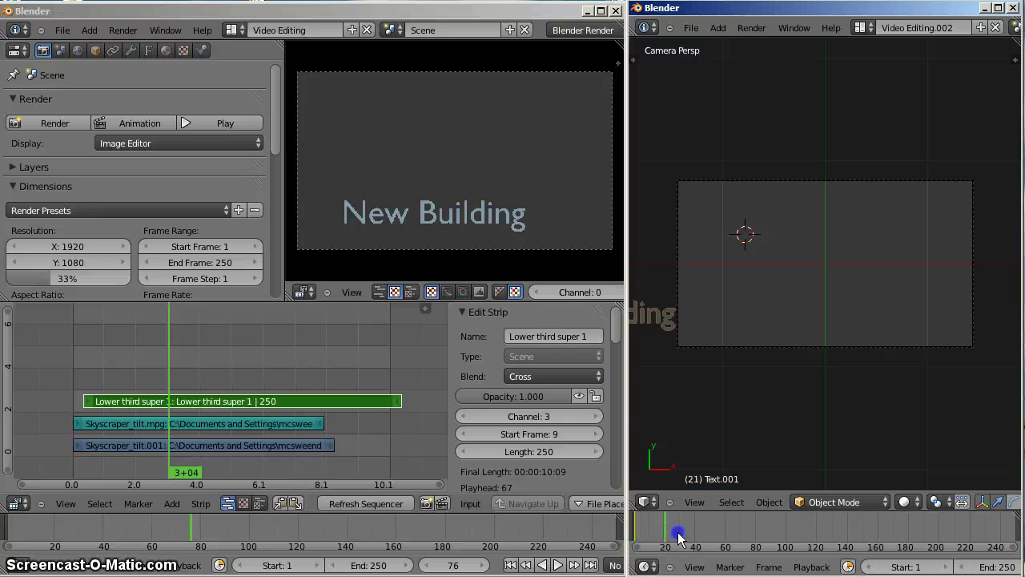
# - At frame 32, slide the text back into the camera frame along X, insert a Location keyframe, and scrub to frame 31
pyautogui.click(685, 535)
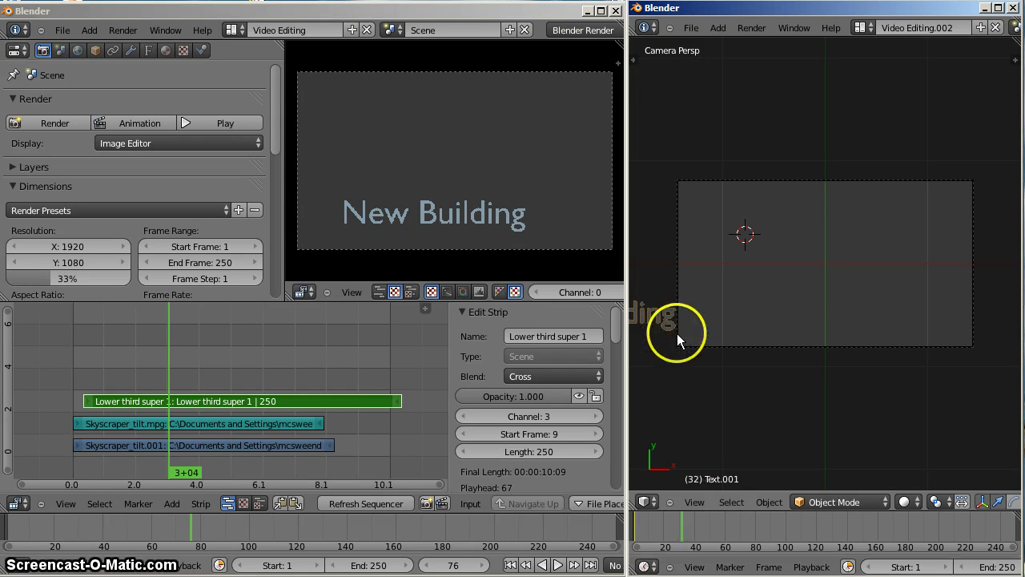
pyautogui.press('g')
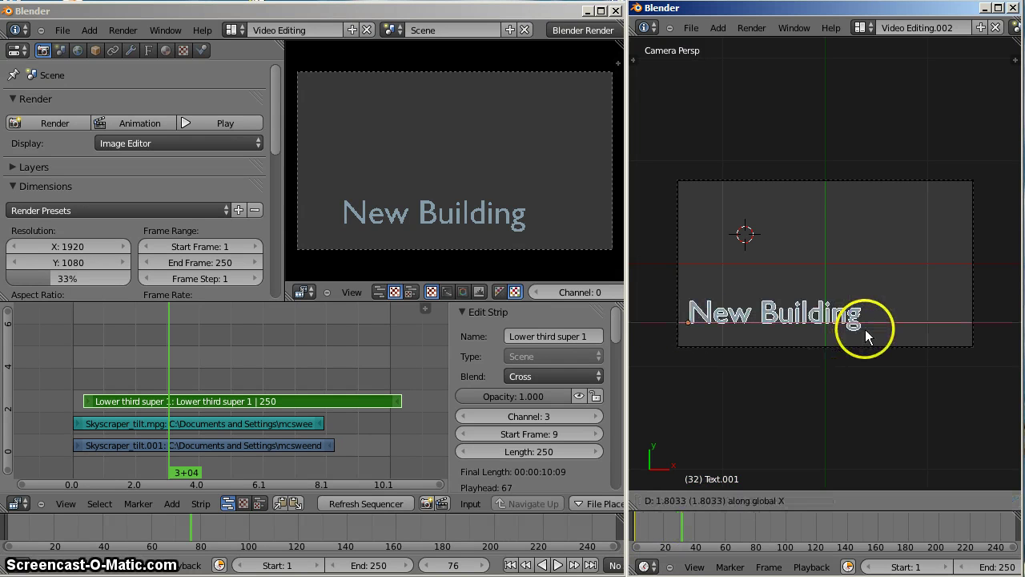
pyautogui.click(897, 335)
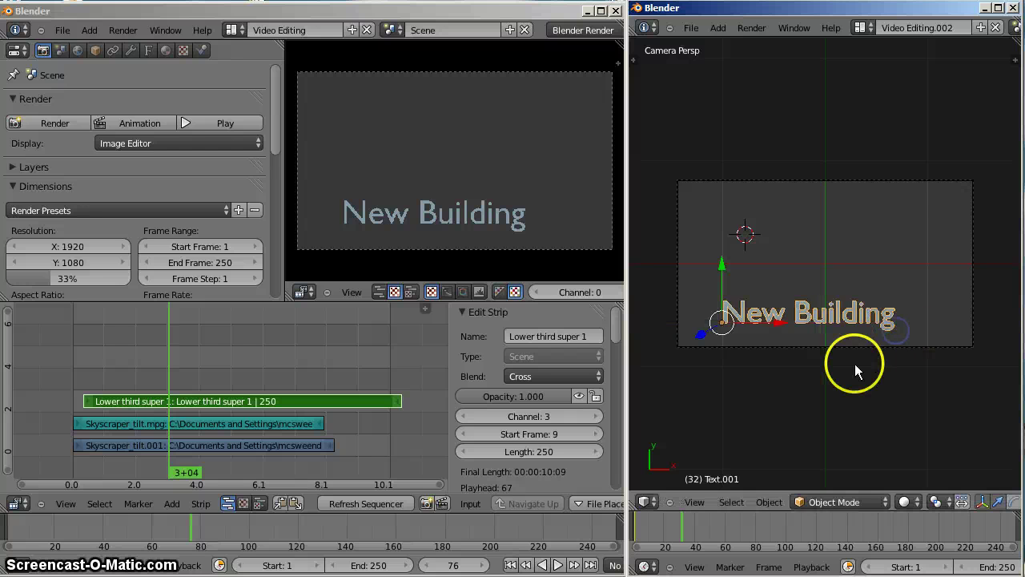
pyautogui.press('i')
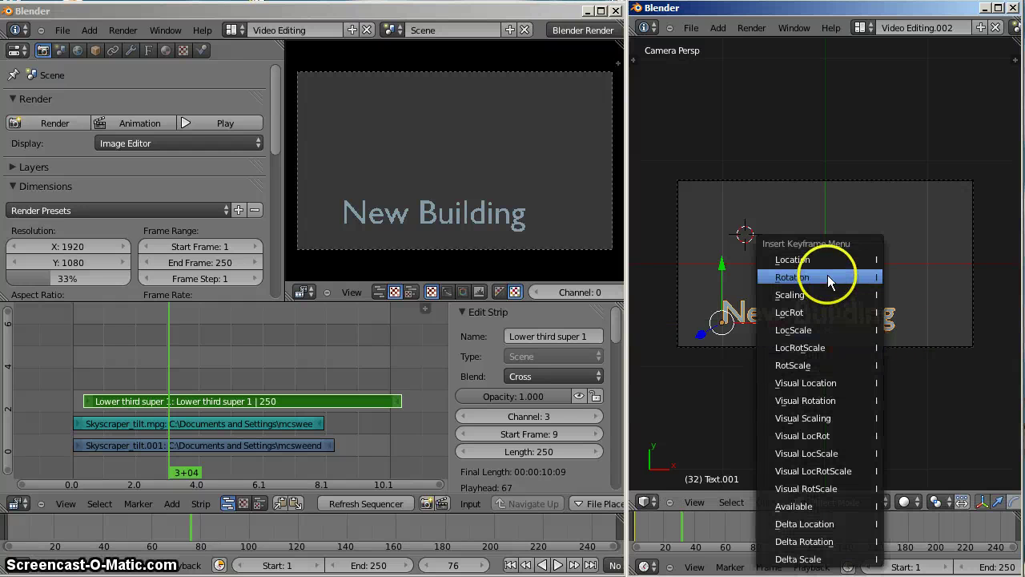
pyautogui.click(805, 261)
pyautogui.moveTo(698, 525)
pyautogui.mouseDown()
pyautogui.moveTo(748, 526)
pyautogui.moveTo(640, 526)
pyautogui.moveTo(683, 525)
pyautogui.mouseUp()
# - Put the sequencer playhead at 1+03 and set the Lower third super 1 strip's blend mode to Alpha Over
pyautogui.moveTo(162, 479); pyautogui.dragTo(105, 373)
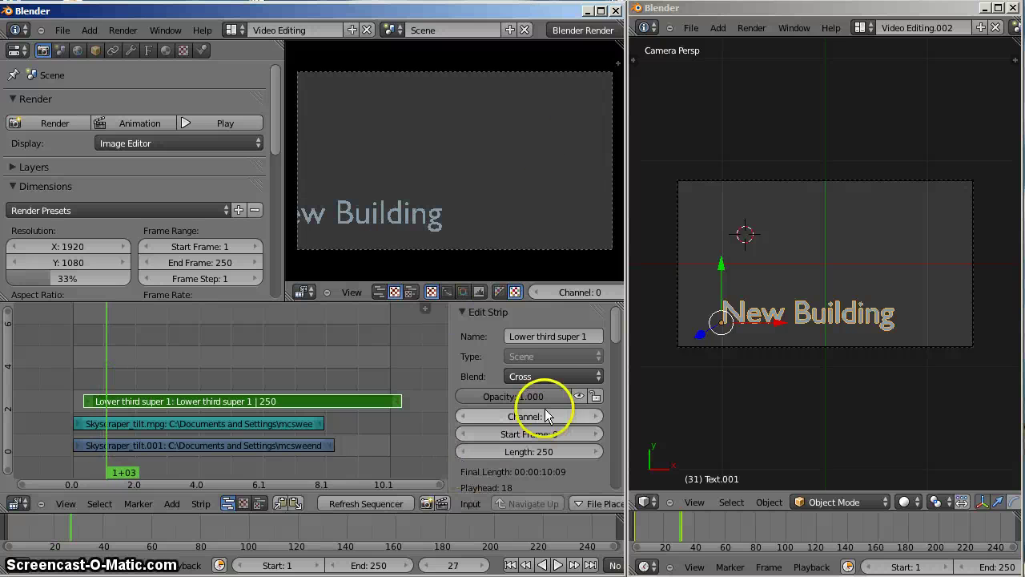
pyautogui.click(545, 375)
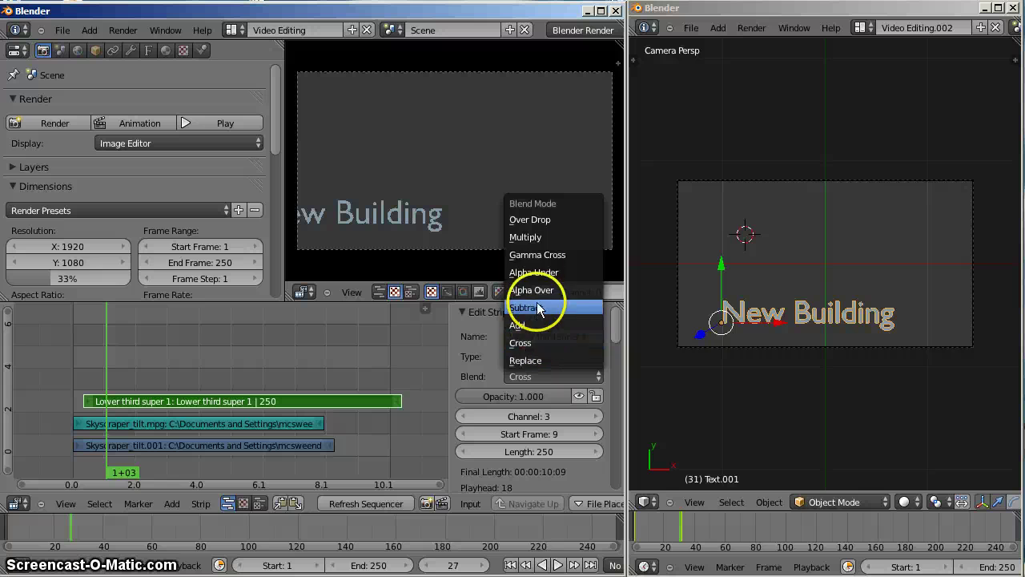
pyautogui.click(546, 221)
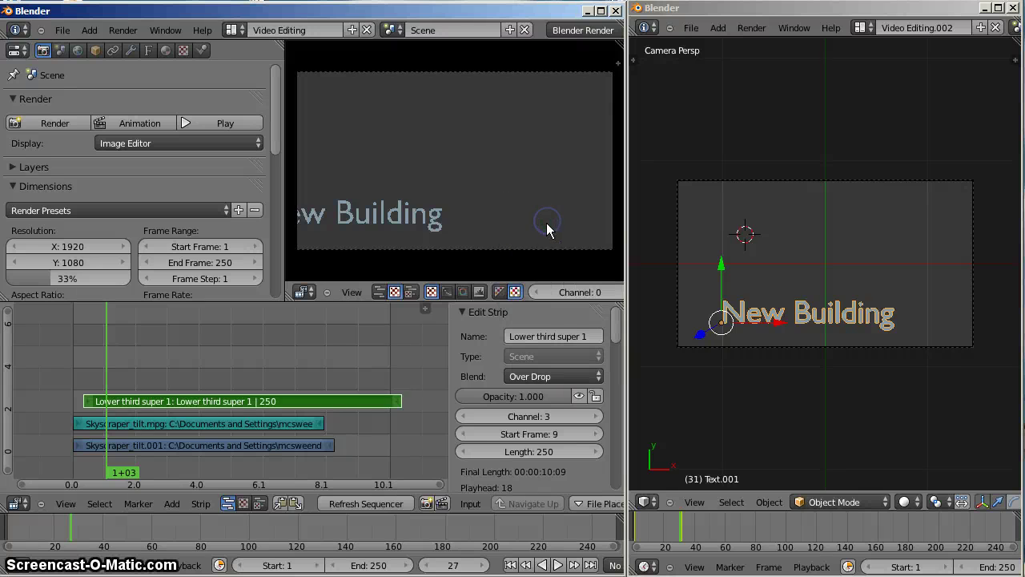
pyautogui.click(549, 376)
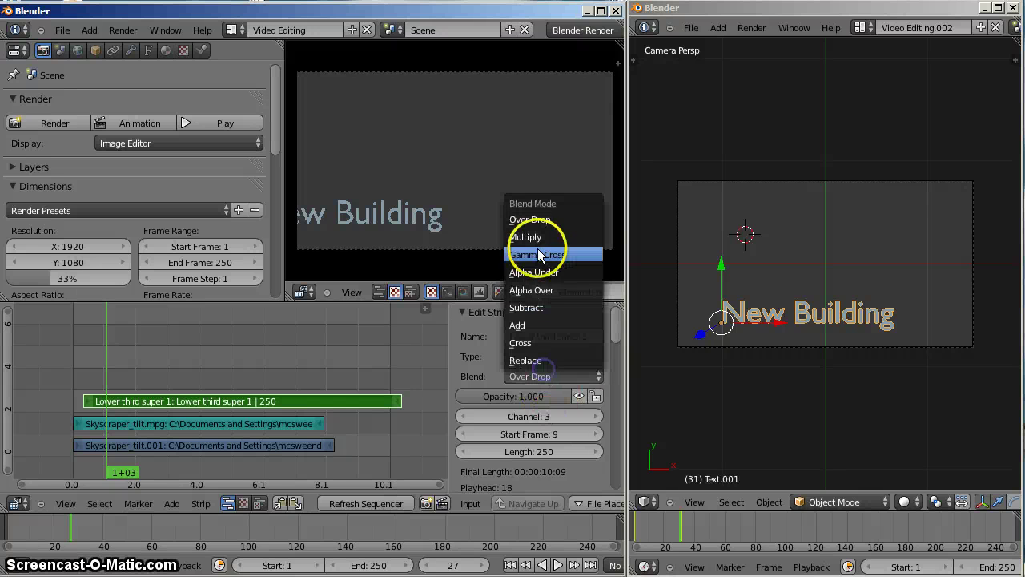
pyautogui.click(544, 290)
# - Turn off the sequencer preview's Open GL Preview and scrub through the text animation, ending at 1+12
pyautogui.press('n')
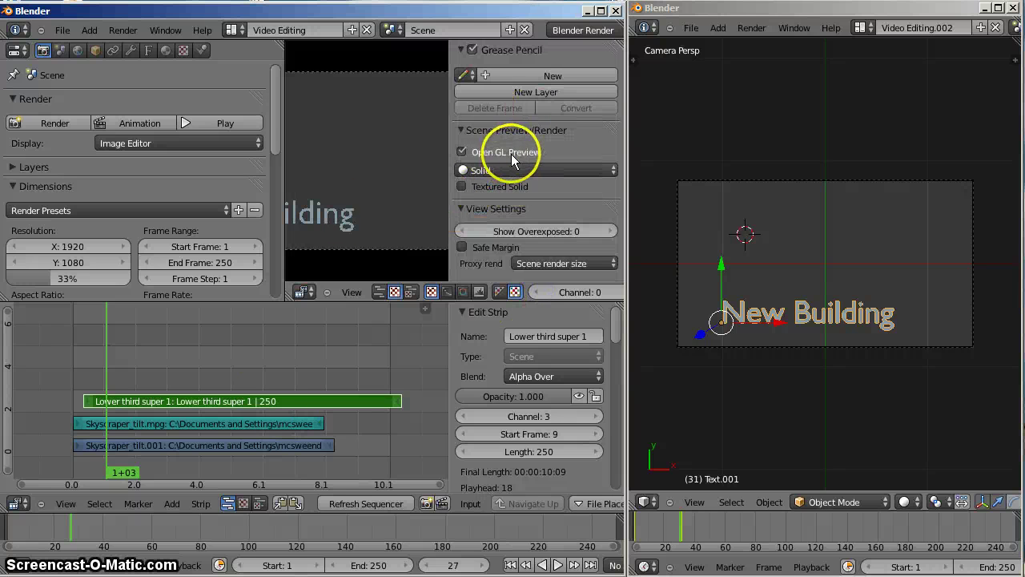
pyautogui.click(485, 152)
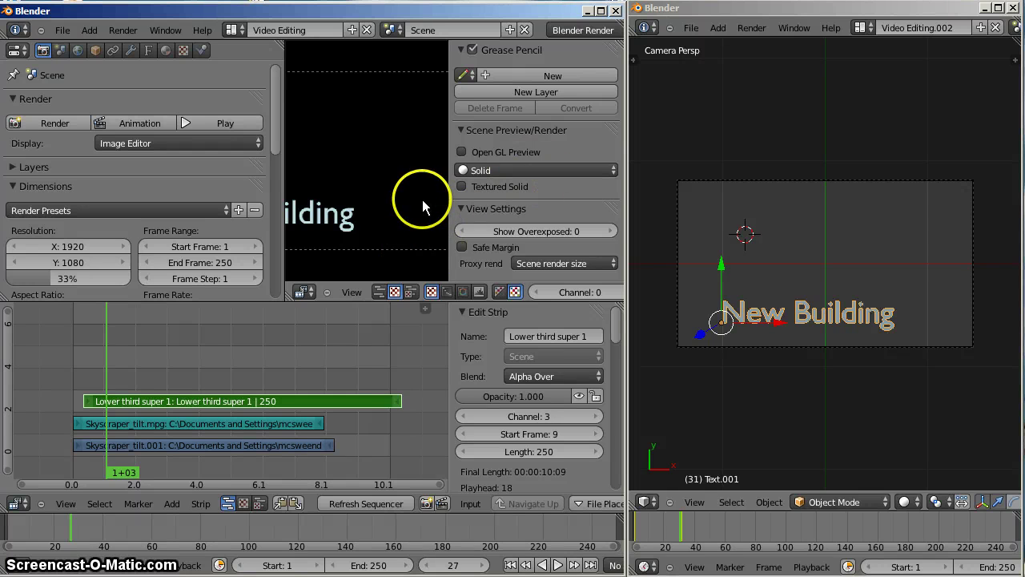
pyautogui.press('n')
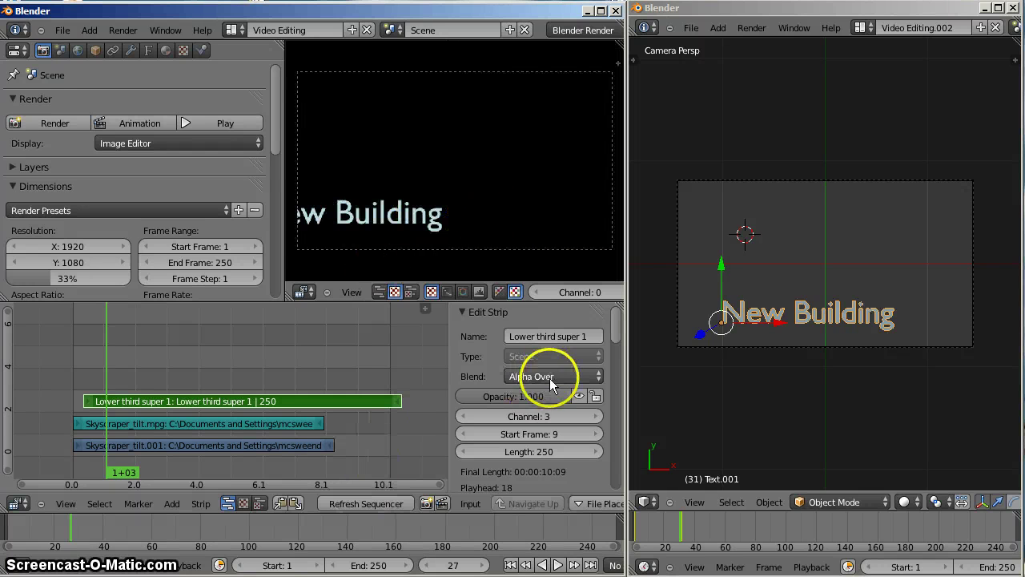
pyautogui.moveTo(104, 384); pyautogui.dragTo(137, 382)
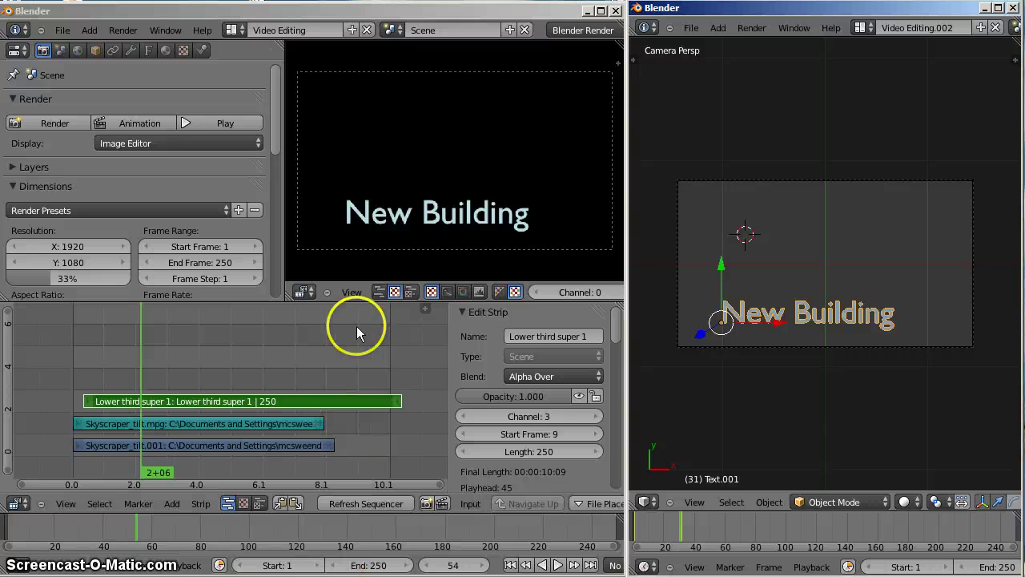
pyautogui.moveTo(127, 354)
pyautogui.mouseDown()
pyautogui.moveTo(107, 348)
pyautogui.moveTo(117, 344)
pyautogui.mouseUp()
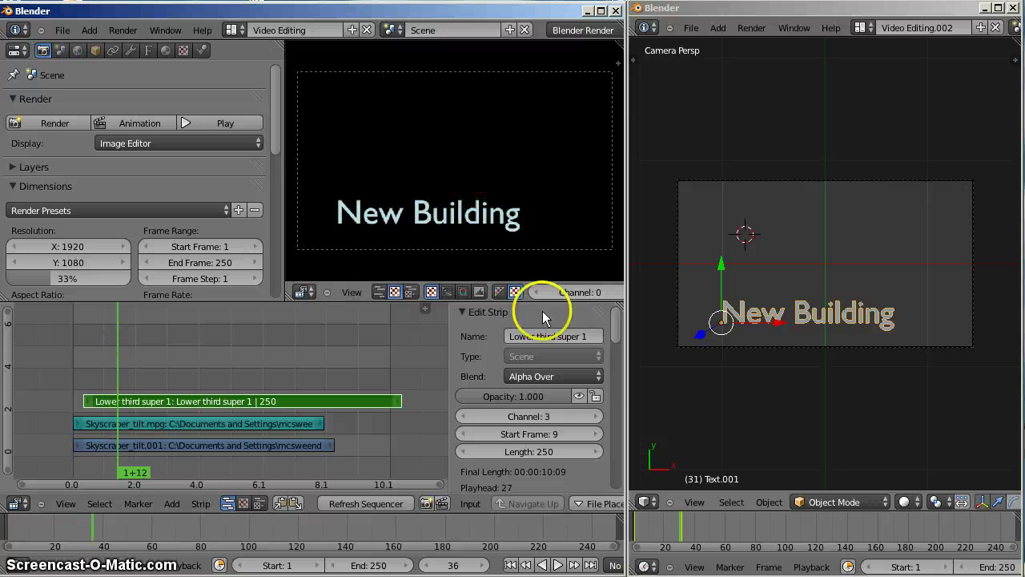
# - In the text scene's render properties, disable Ray Tracing, Subsurface Scattering and Environment Map, and set Alpha to Transparent
pyautogui.click(795, 61)
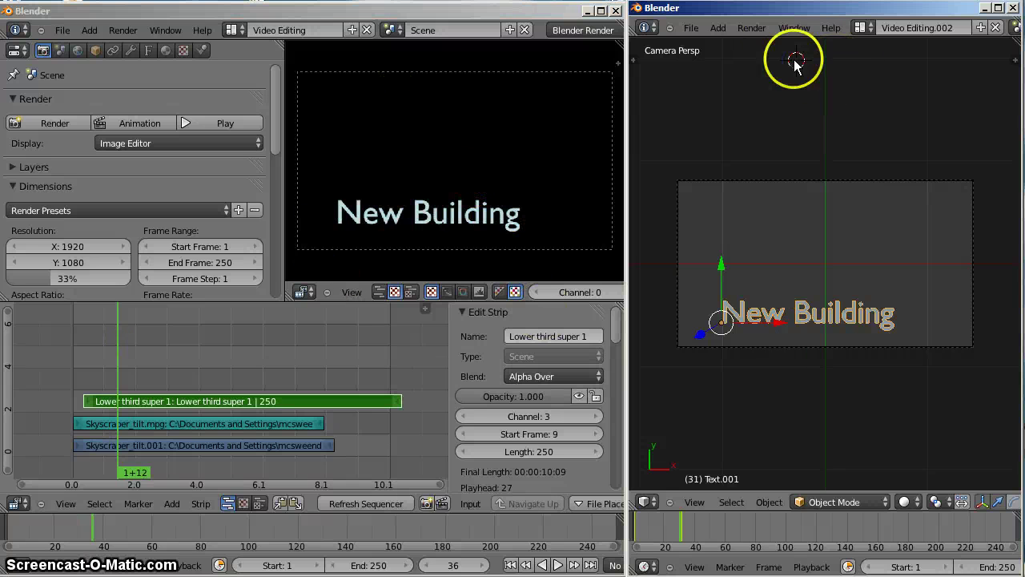
pyautogui.click(646, 502)
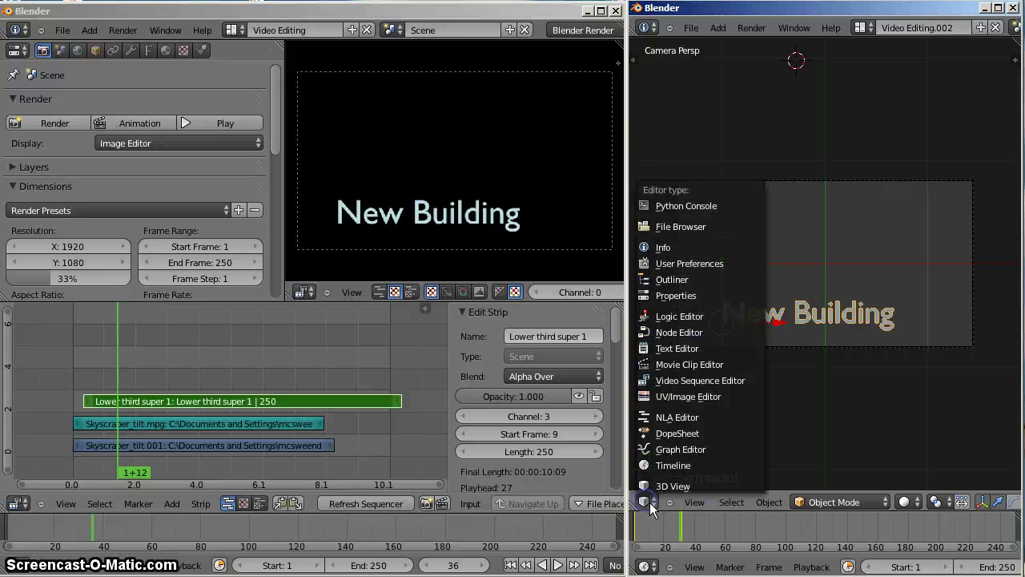
pyautogui.click(694, 293)
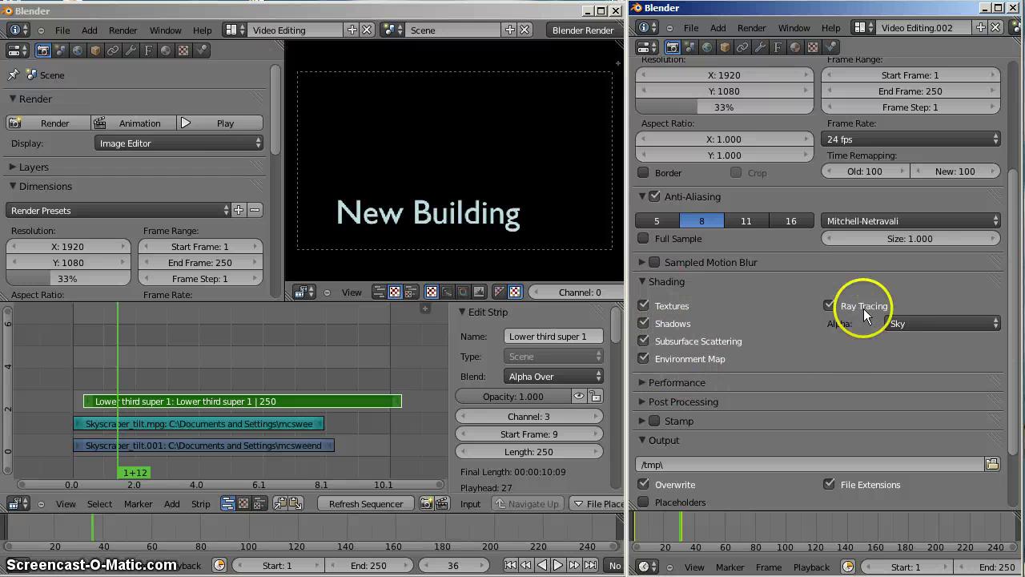
pyautogui.click(831, 305)
pyautogui.click(701, 362)
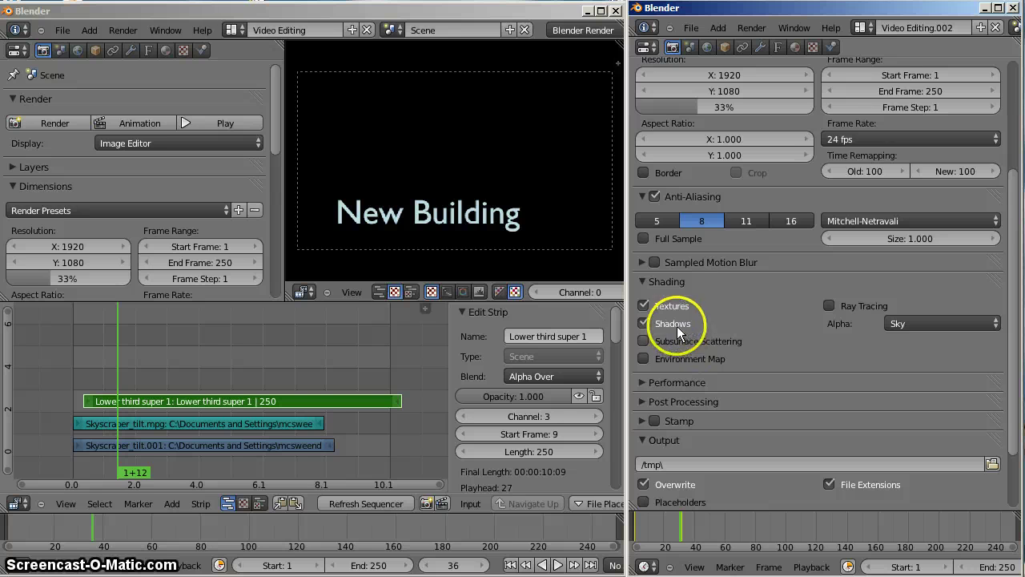
pyautogui.click(914, 326)
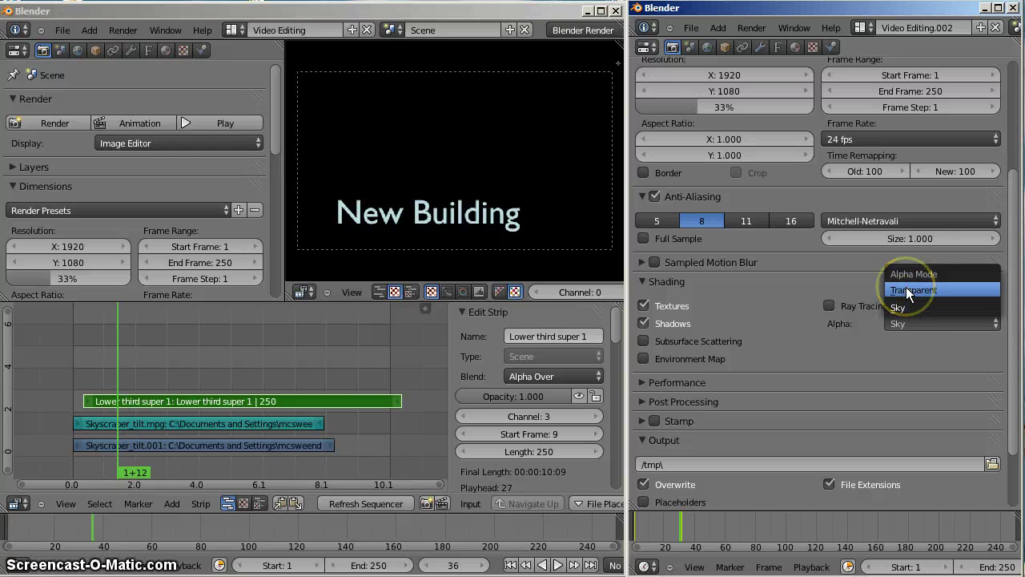
pyautogui.click(910, 290)
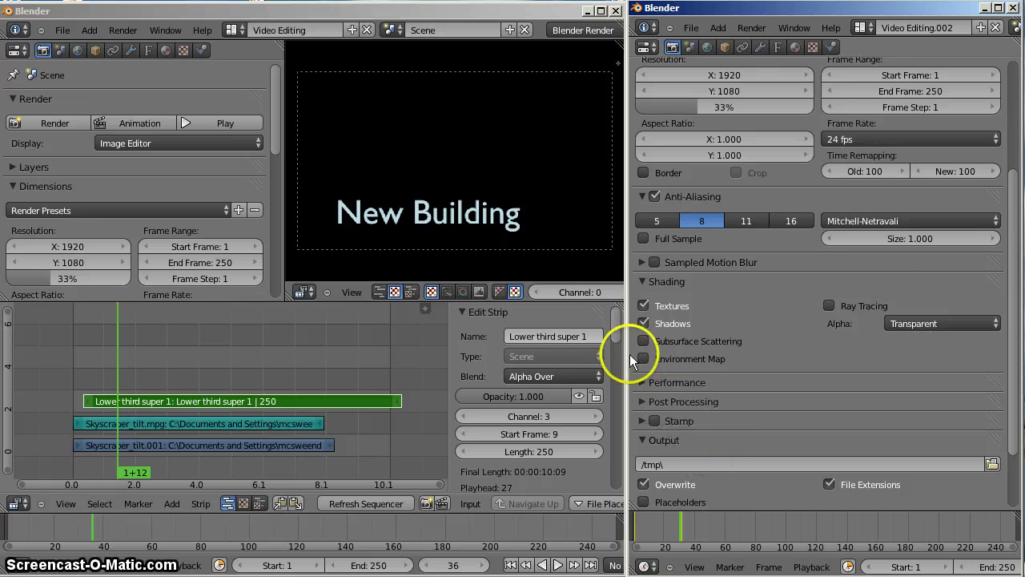
# - Turn off Sequencer in the text scene's Post Processing settings and collapse the Shading settings
pyautogui.click(641, 401)
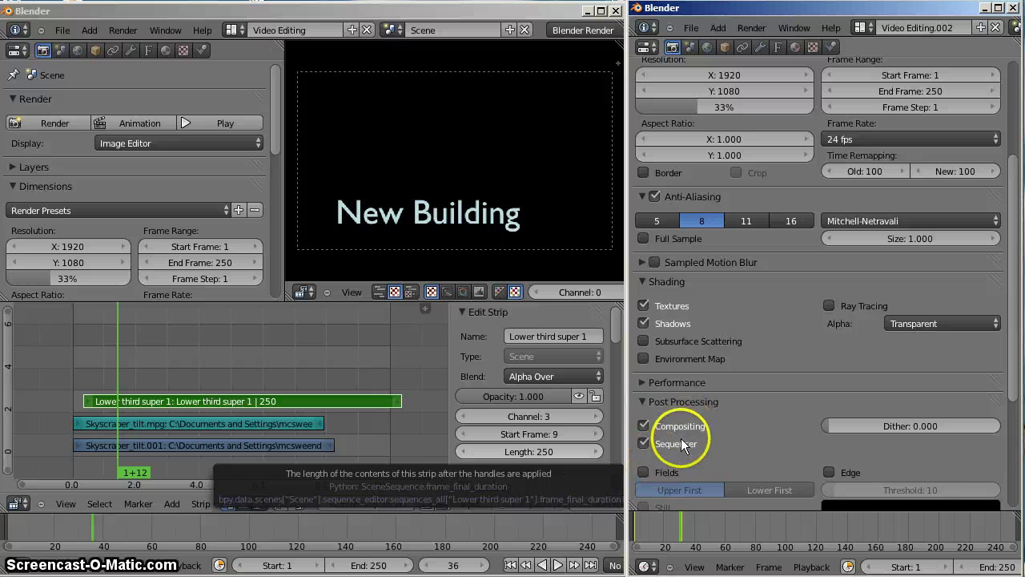
pyautogui.click(643, 443)
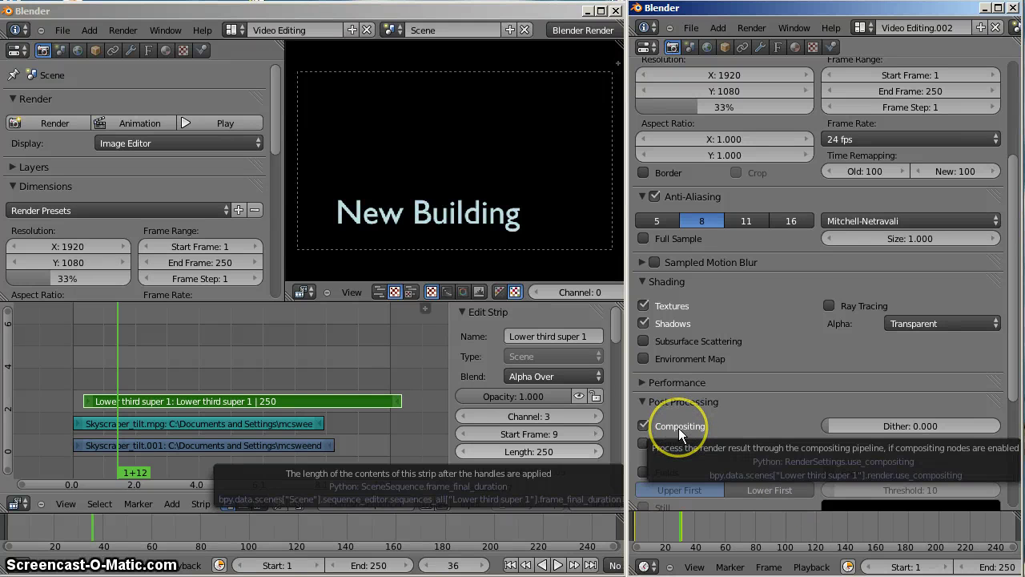
pyautogui.click(643, 280)
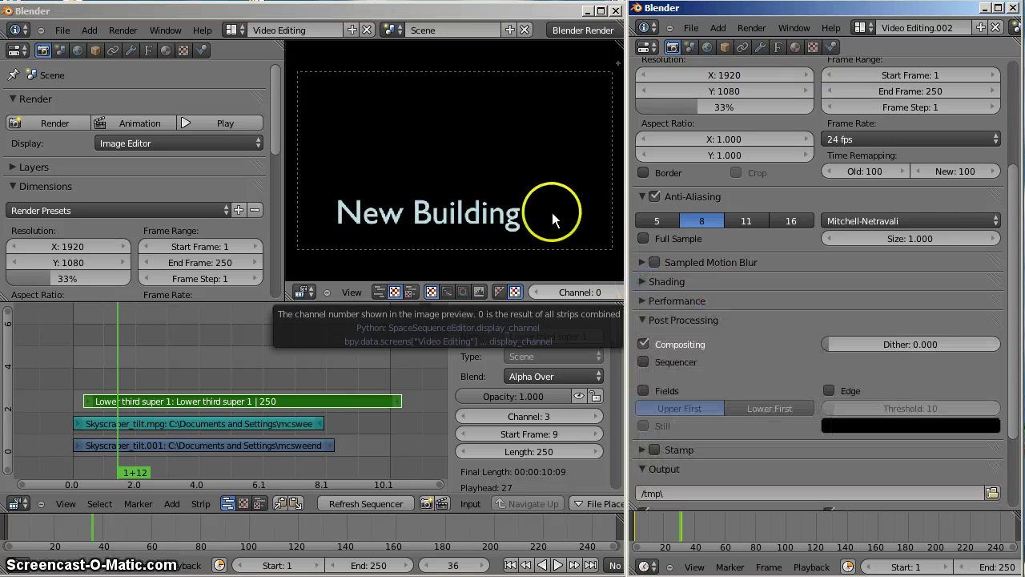
# - Scrub through the sequence to check the text over the video, fit all strips in view, and stop at 2+18
pyautogui.click(115, 377)
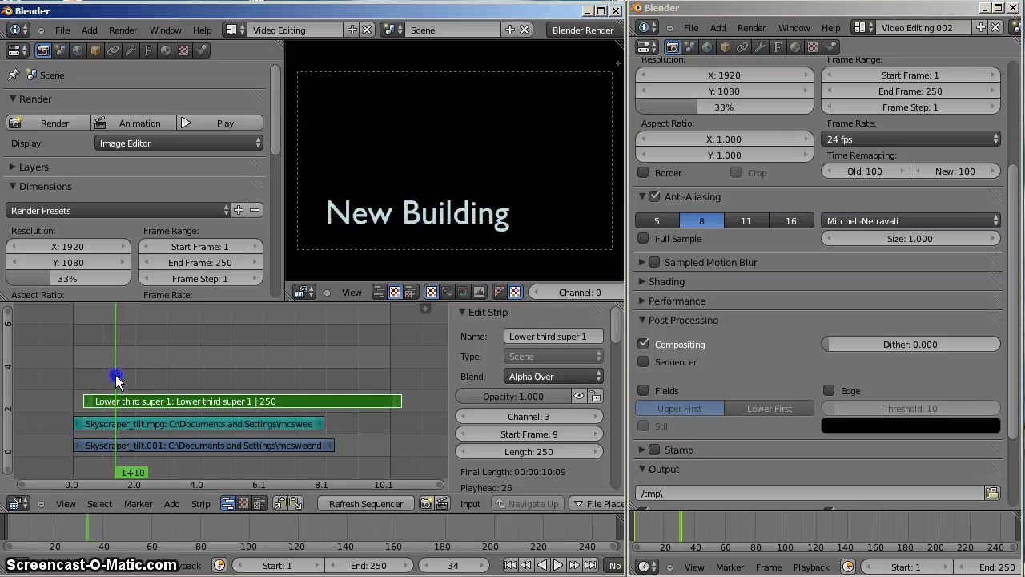
pyautogui.moveTo(115, 376); pyautogui.dragTo(138, 375)
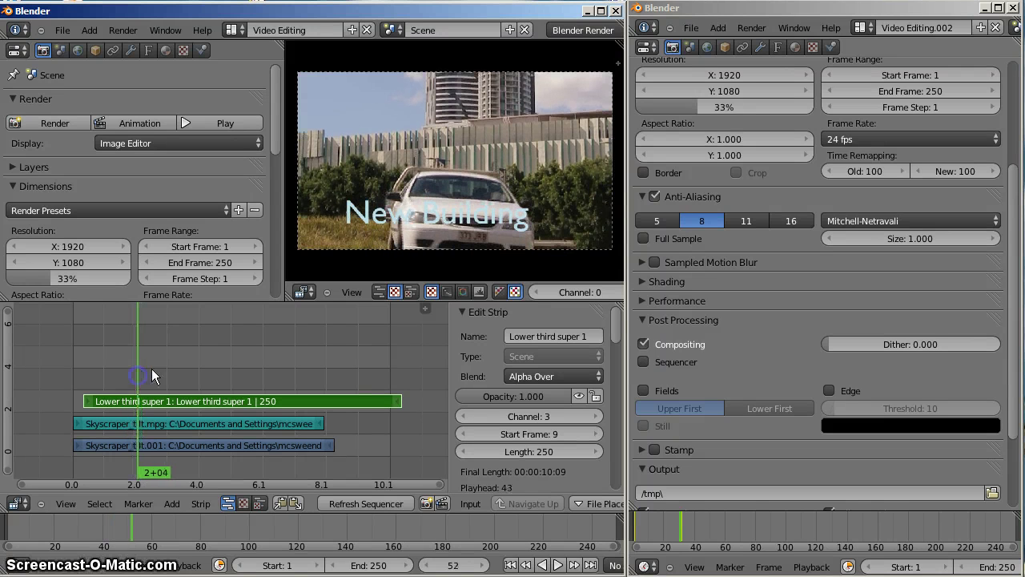
pyautogui.press('Home')
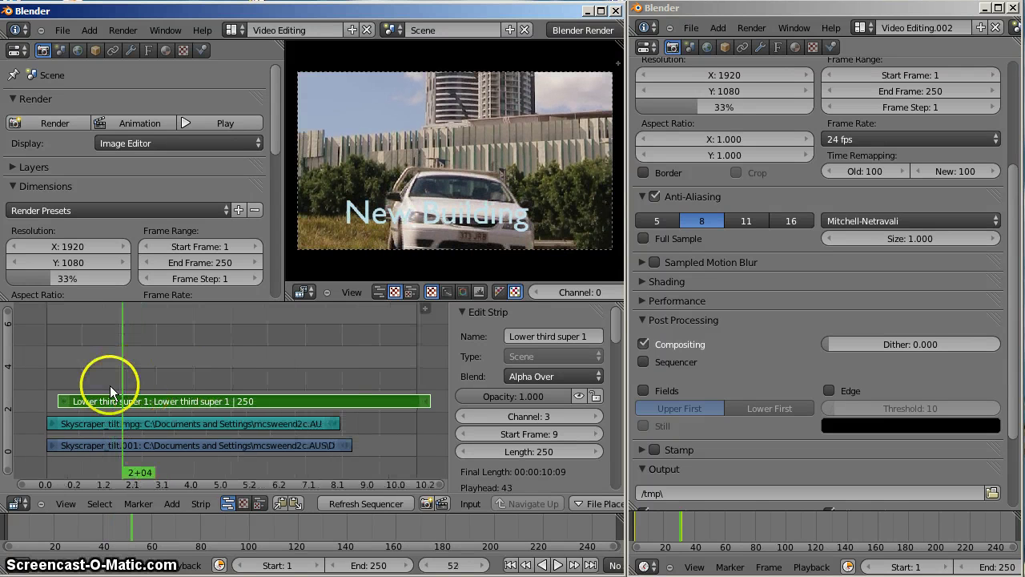
pyautogui.moveTo(163, 368); pyautogui.dragTo(64, 356)
pyautogui.moveTo(112, 406); pyautogui.dragTo(146, 398)
# - Move the Lower third super 1 strip to start at frame 66 and scrub the playhead to 5+04
pyautogui.rightClick(181, 403)
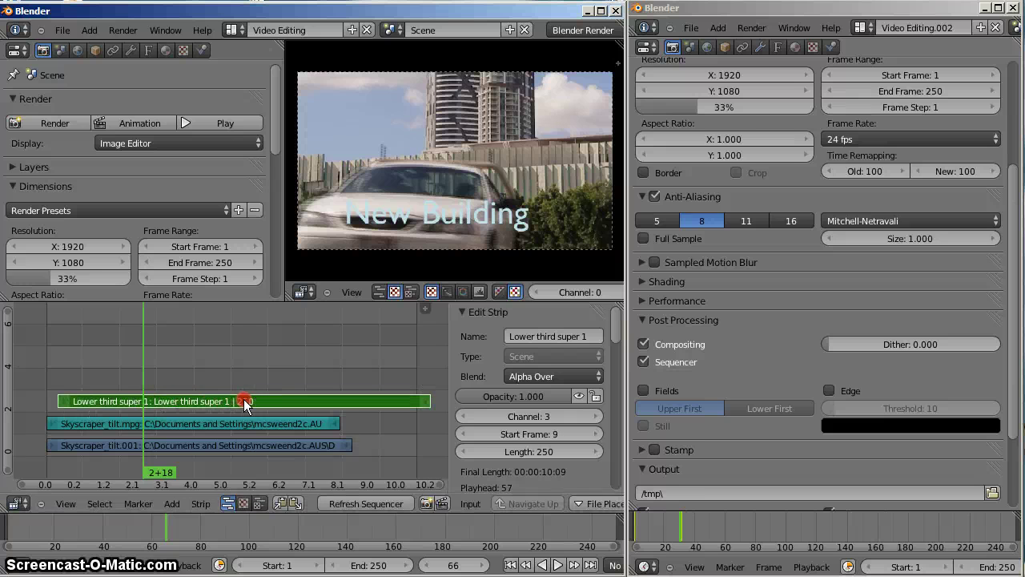
pyautogui.press('g')
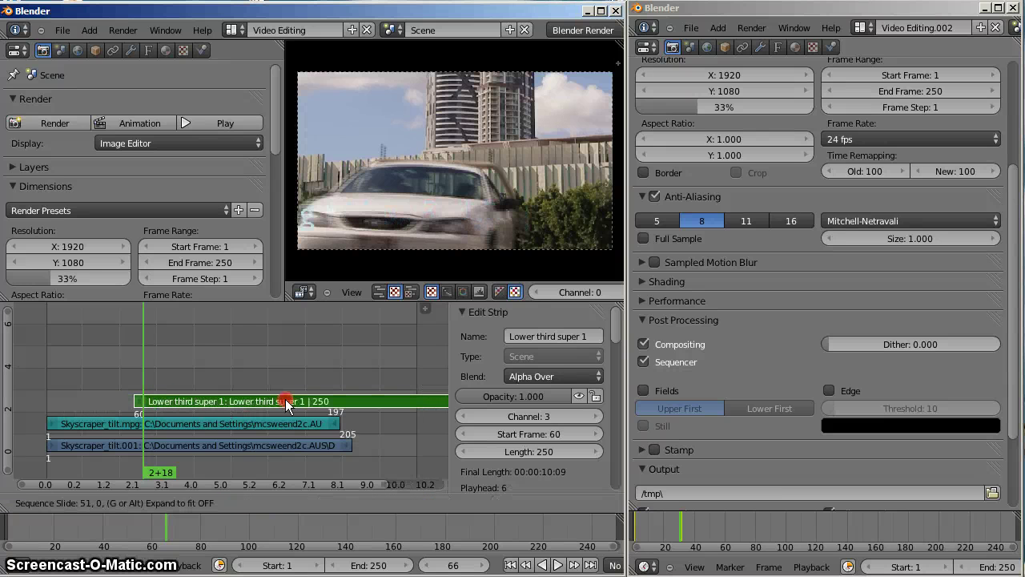
pyautogui.click(304, 402)
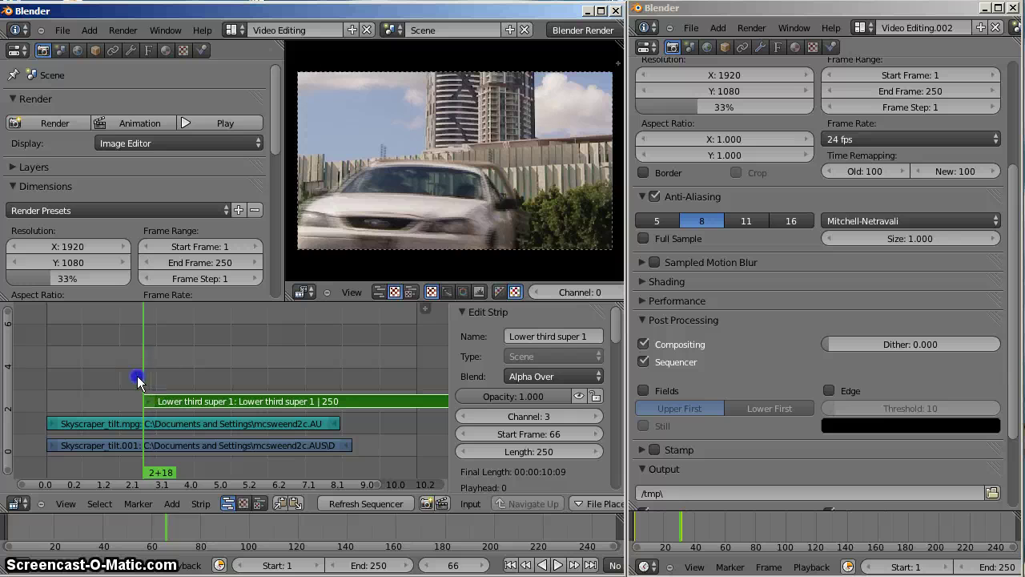
pyautogui.moveTo(136, 377); pyautogui.dragTo(231, 377)
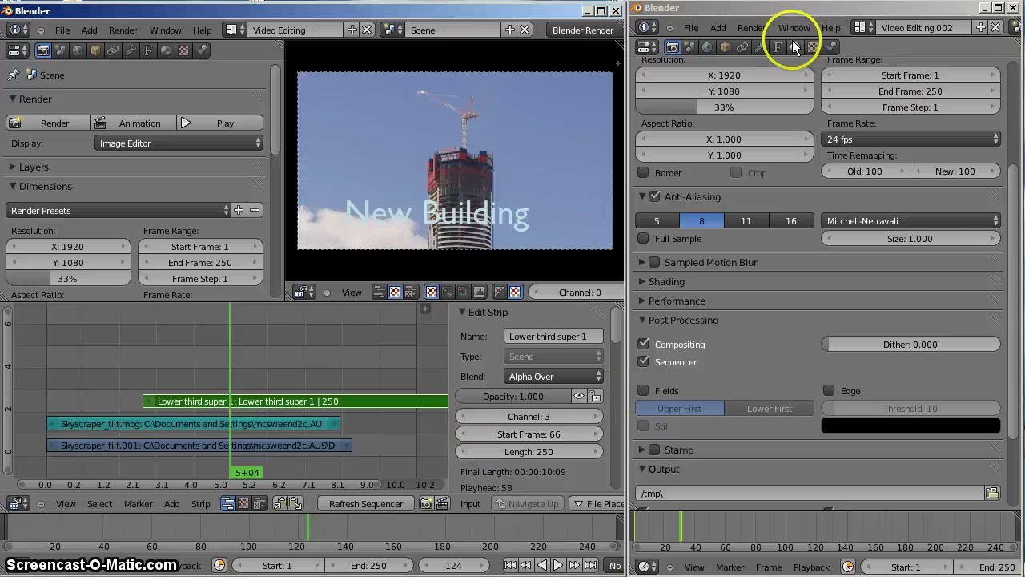
# - Switch the second window's Properties editor back to the 3D View
pyautogui.click(650, 53)
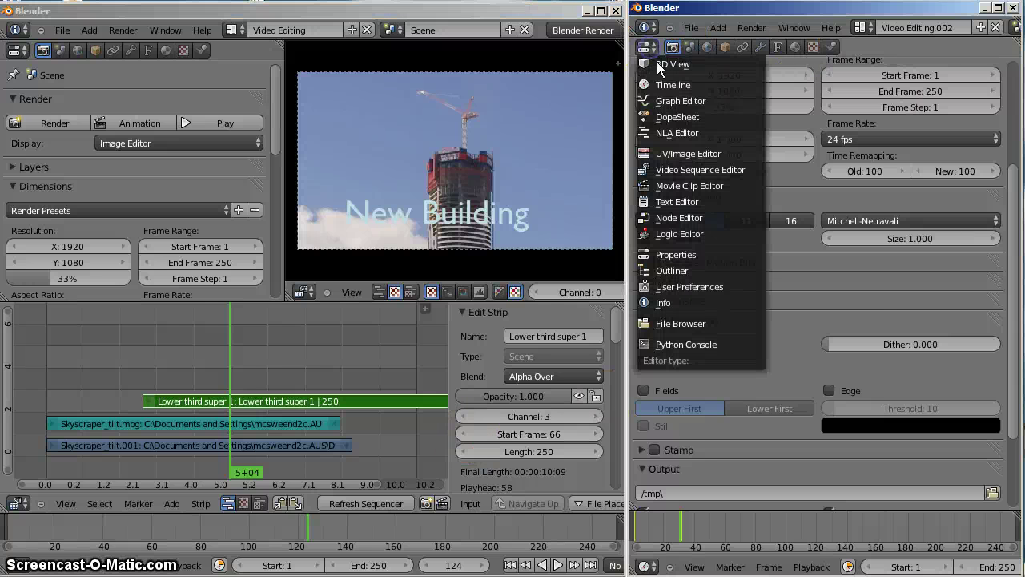
pyautogui.click(658, 64)
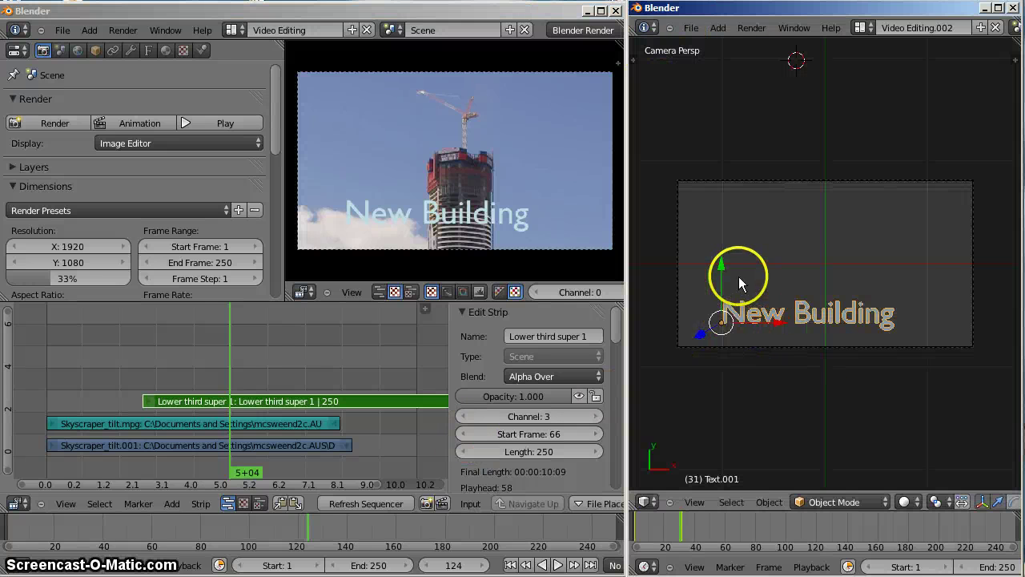
# - Add a mesh plane to the text scene, move it toward the New Building text and scale it down
pyautogui.hotkey('shift', 'a')
pyautogui.moveTo(733, 275)
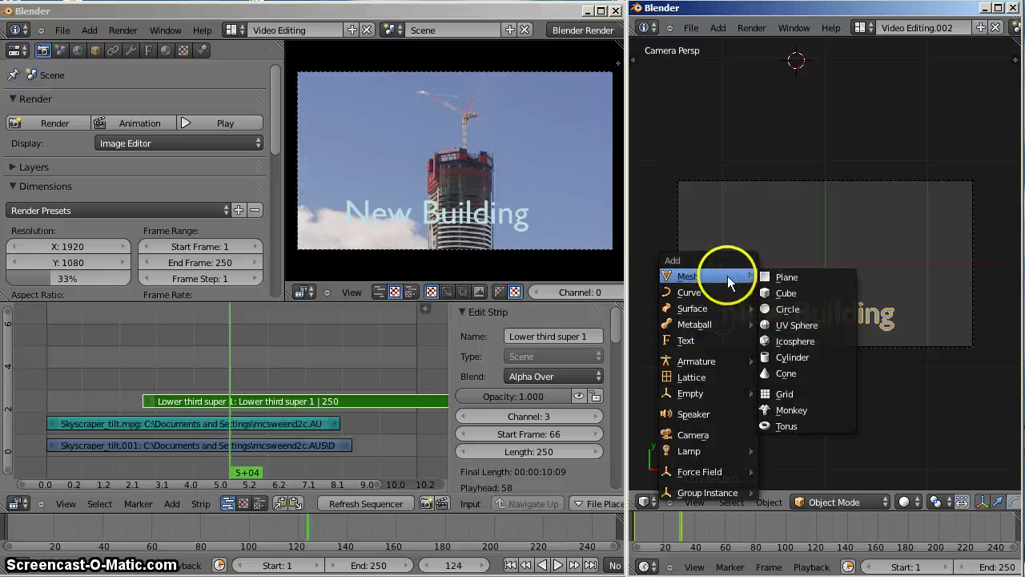
pyautogui.click(801, 274)
pyautogui.press('g')
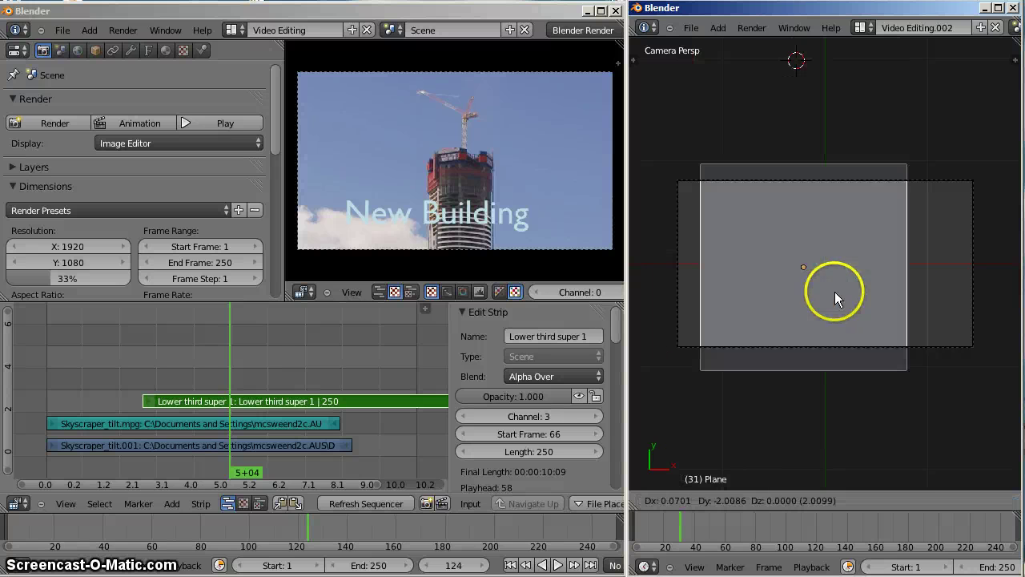
pyautogui.click(847, 312)
pyautogui.press('s')
pyautogui.click(846, 305)
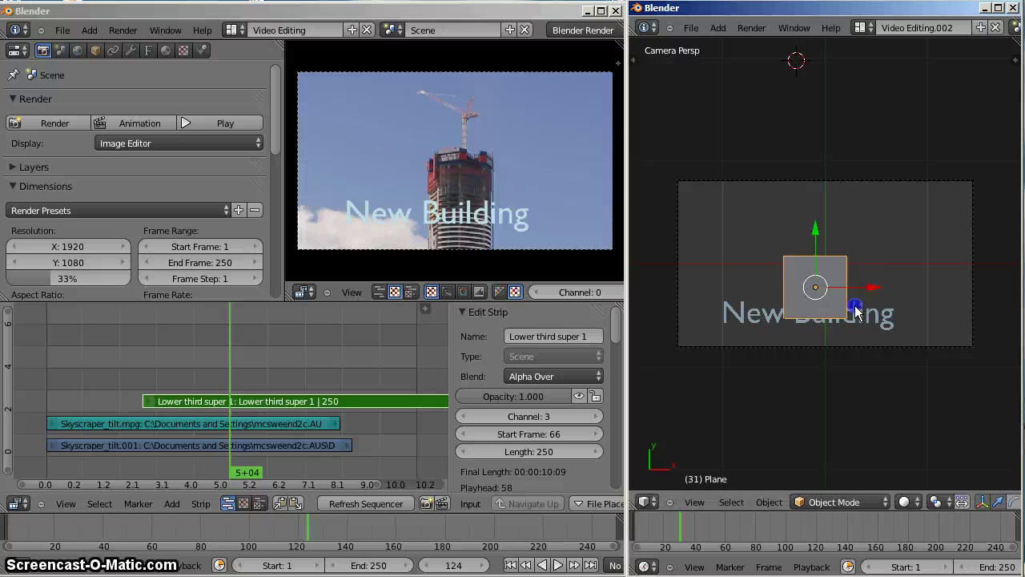
# - Lower the plane behind the New Building text and move it over the lettering in the camera view
pyautogui.moveTo(849, 308); pyautogui.dragTo(835, 280, button='middle')
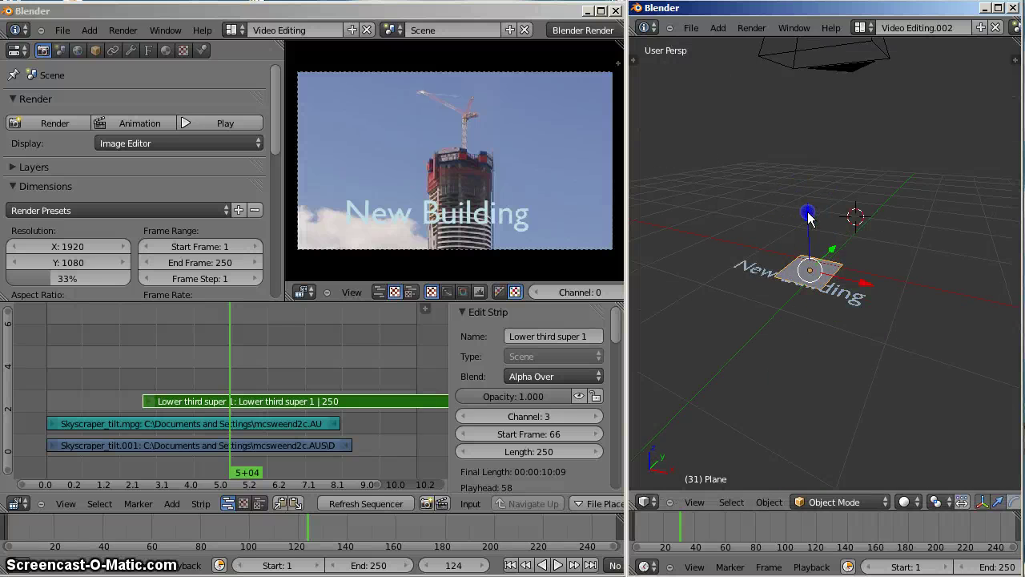
pyautogui.moveTo(805, 213); pyautogui.dragTo(807, 239)
pyautogui.press('KP_0')
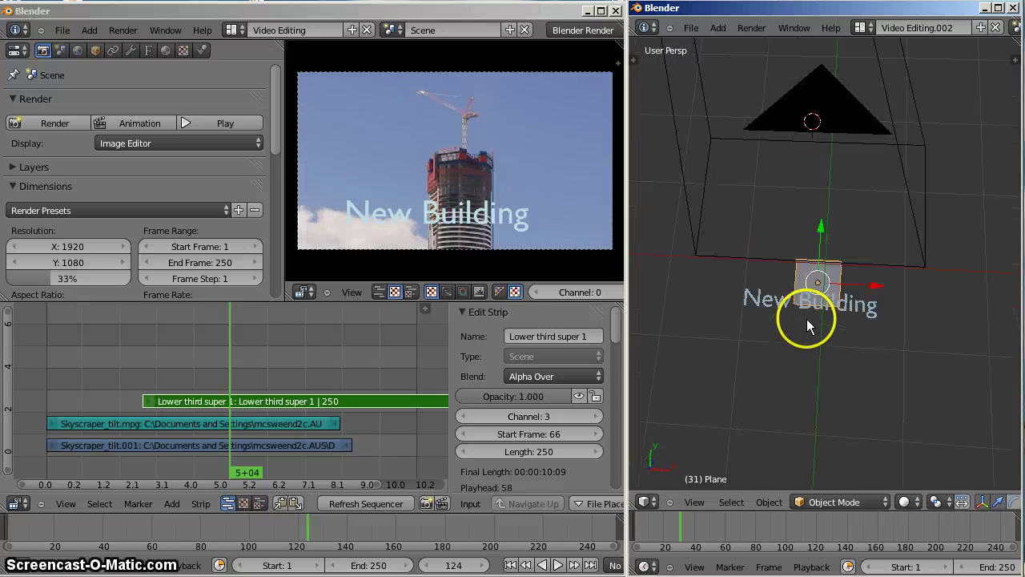
pyautogui.moveTo(827, 290); pyautogui.dragTo(794, 317)
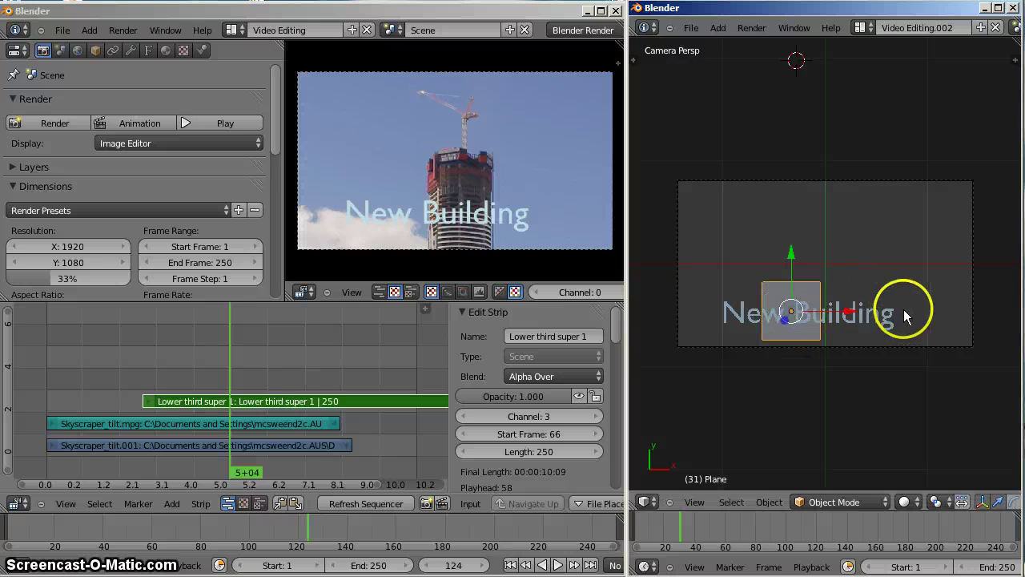
# - Shrink the plane to about the text's height and stretch it along X past the end of the lettering
pyautogui.press('s')
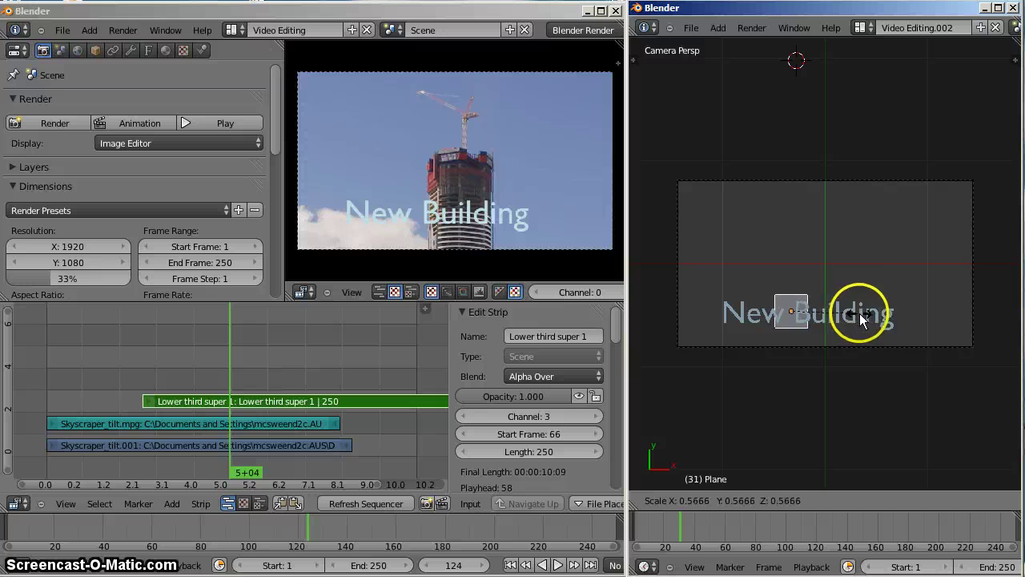
pyautogui.click(859, 313)
pyautogui.press('s')
pyautogui.press('x')
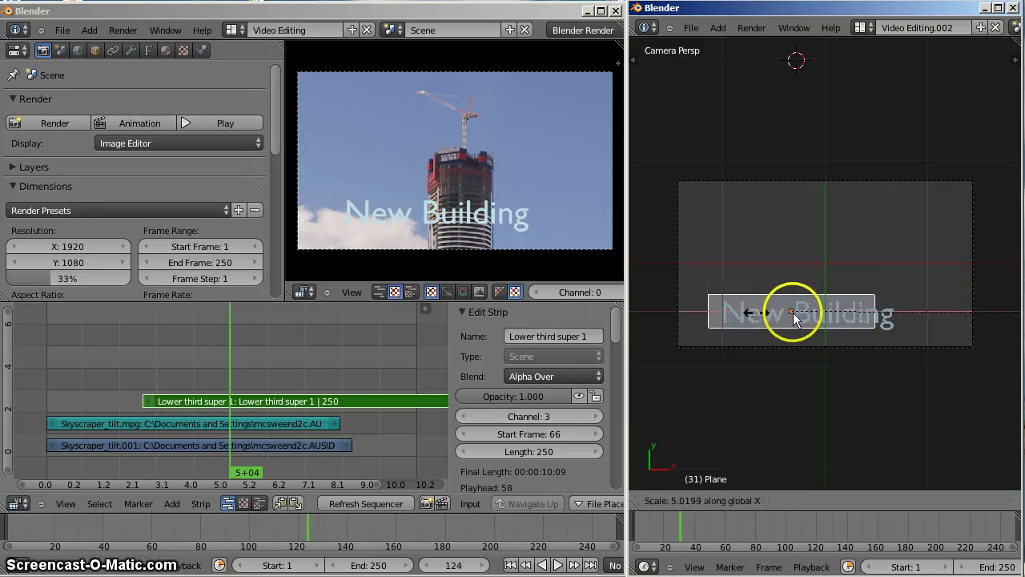
pyautogui.click(884, 319)
# - Scale the plane slightly taller along Y and move it down along Y to frame the text as a bar
pyautogui.press('s')
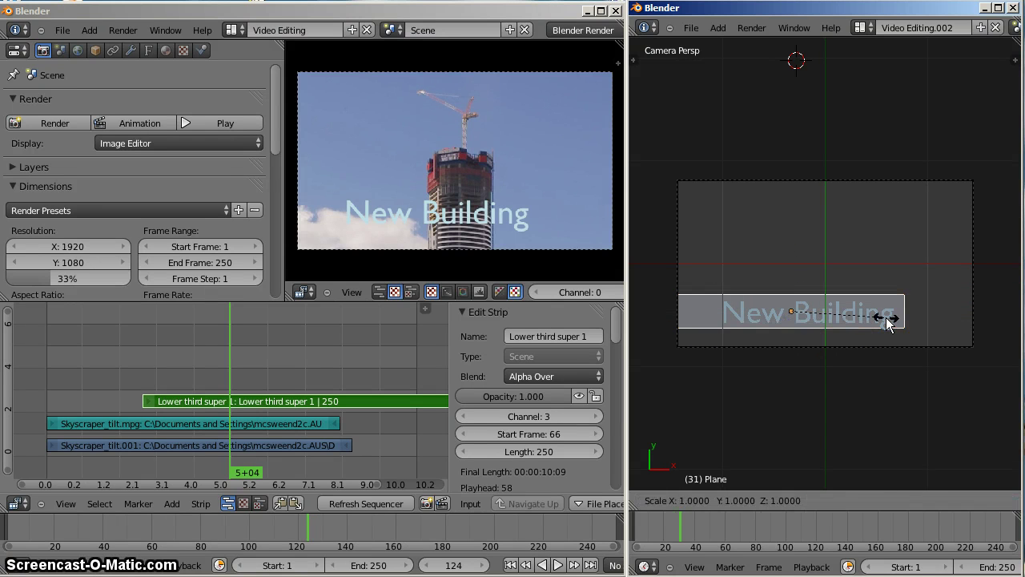
pyautogui.press('y')
pyautogui.click(900, 365)
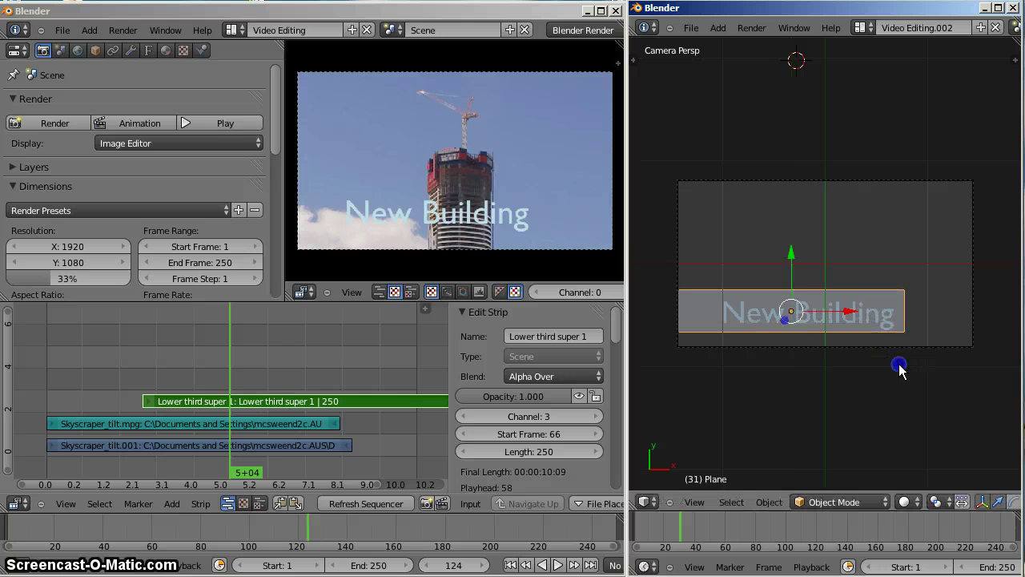
pyautogui.press('g')
pyautogui.press('y')
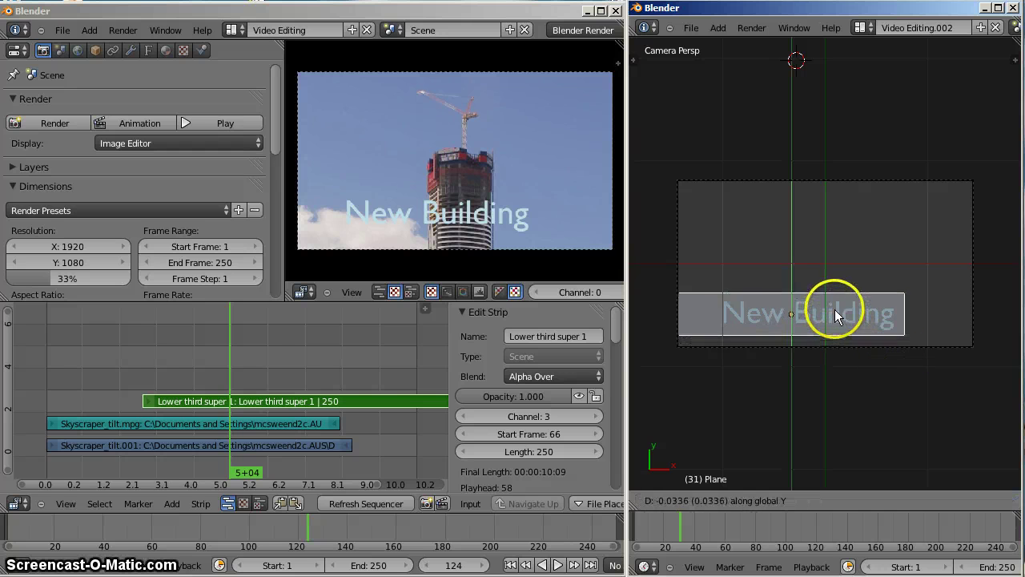
pyautogui.click(835, 311)
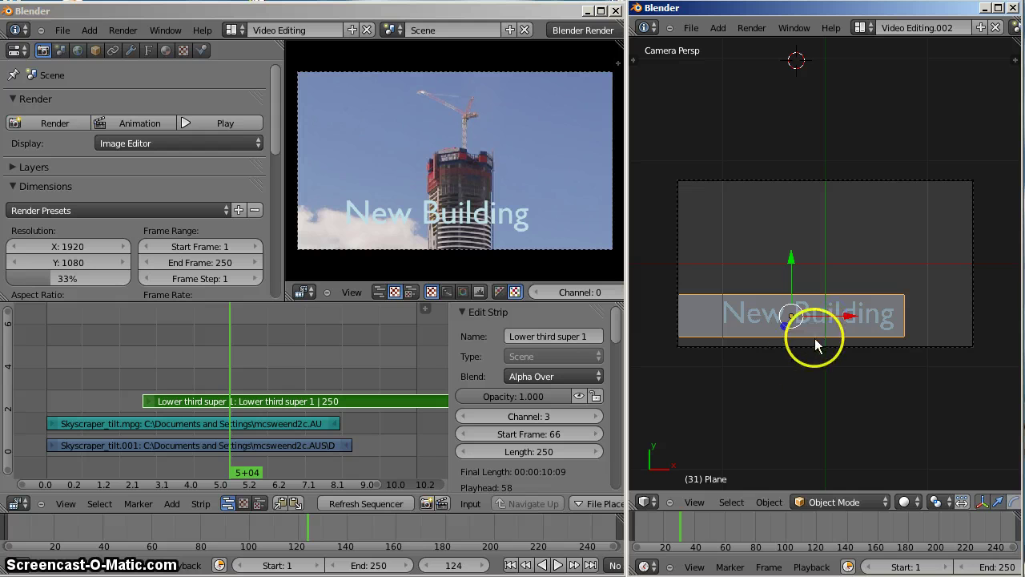
# - Give the plane a new material with a black diffuse colour
pyautogui.click(646, 501)
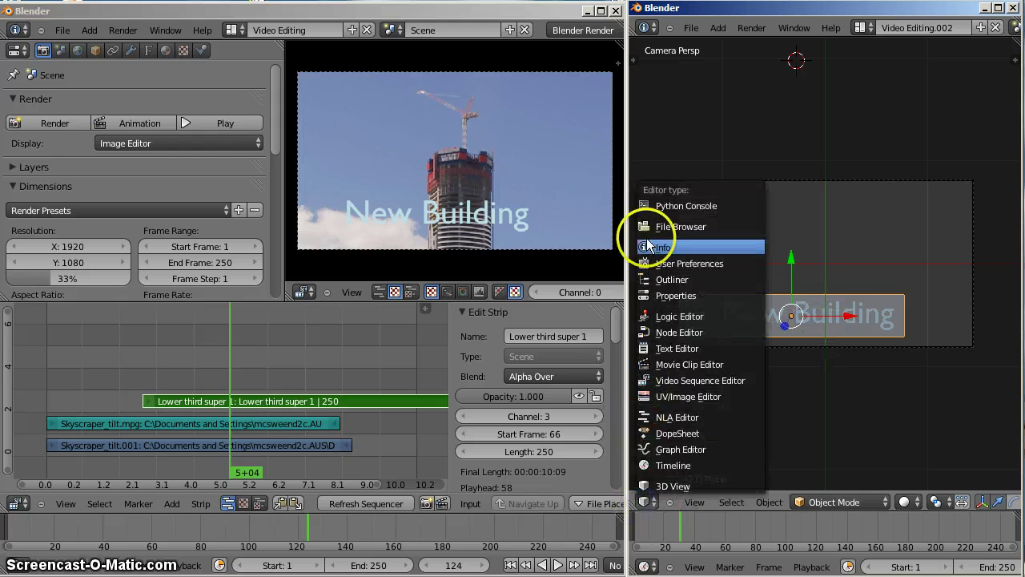
pyautogui.click(662, 296)
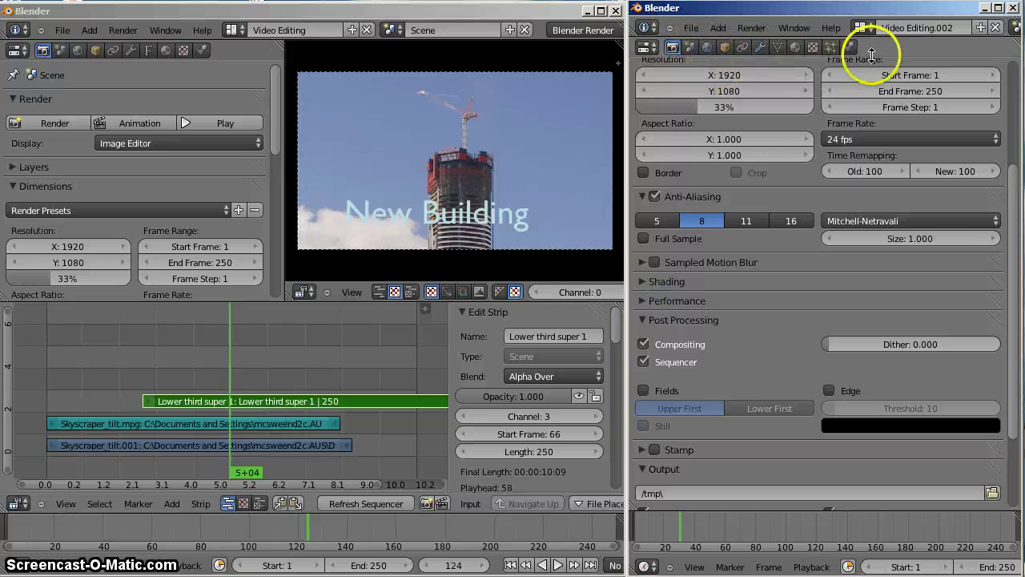
pyautogui.click(795, 46)
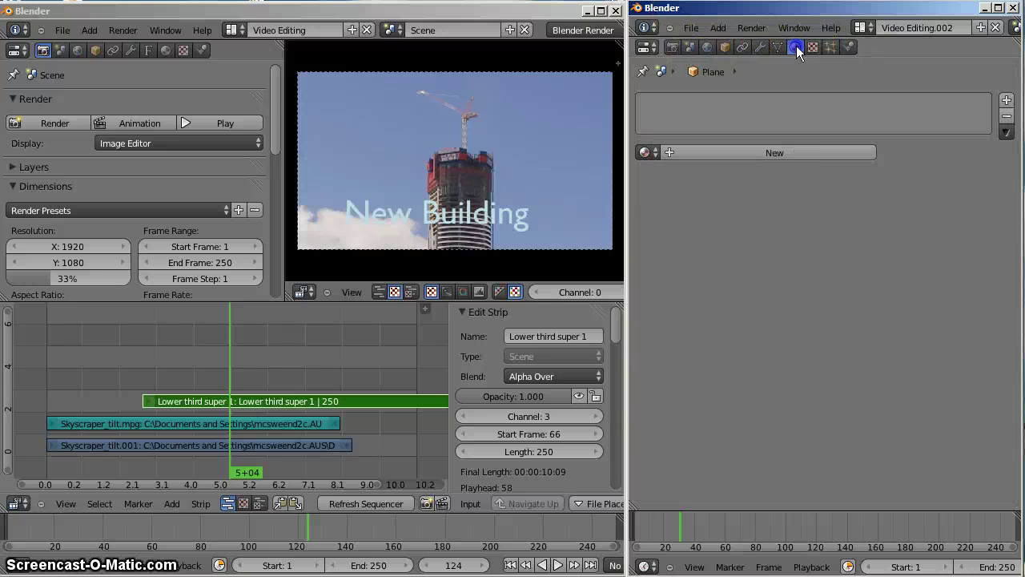
pyautogui.click(775, 152)
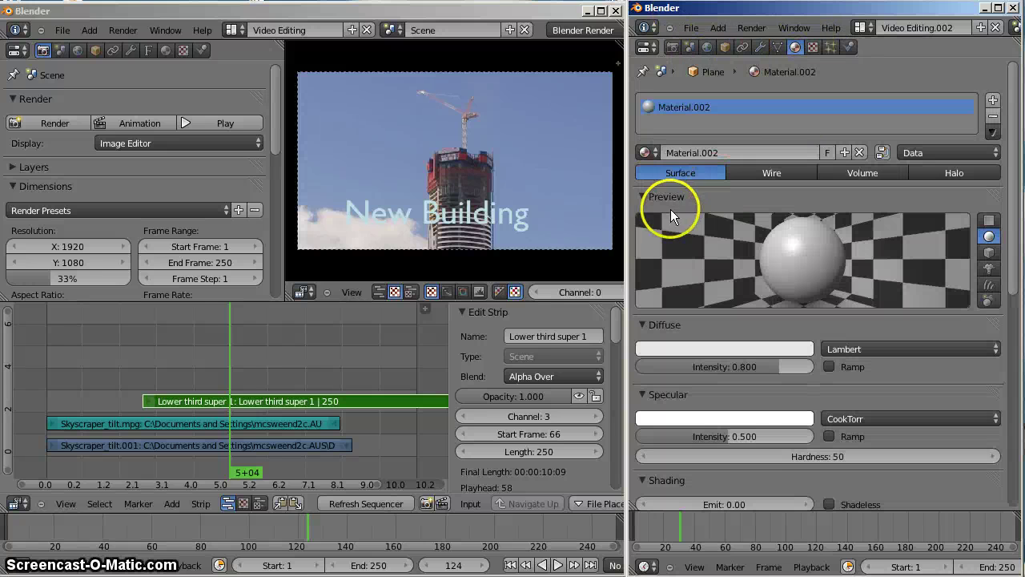
pyautogui.click(757, 348)
pyautogui.moveTo(778, 160); pyautogui.dragTo(764, 303)
# - Enable Z Transparency on the bar's material with an alpha of 0.495 and scrub the sequence to 4+20 to check it
pyautogui.scroll(-6, 695, 474)
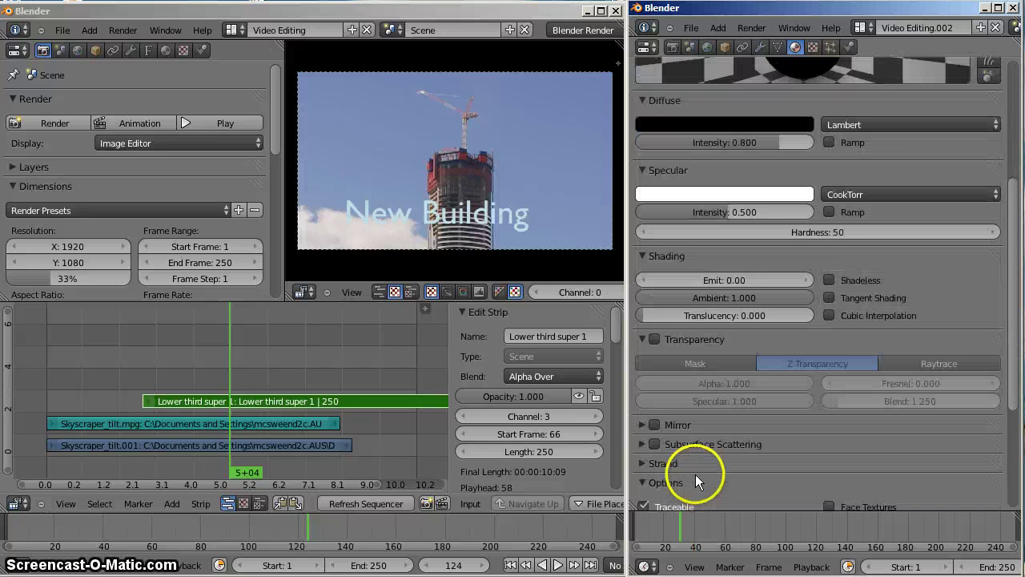
pyautogui.click(654, 339)
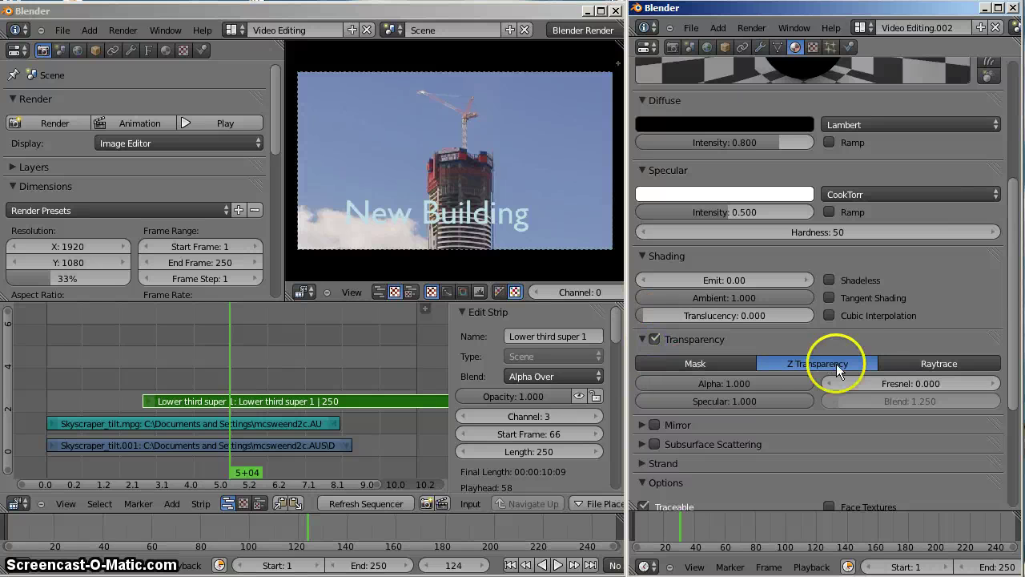
pyautogui.moveTo(752, 383); pyautogui.dragTo(665, 385)
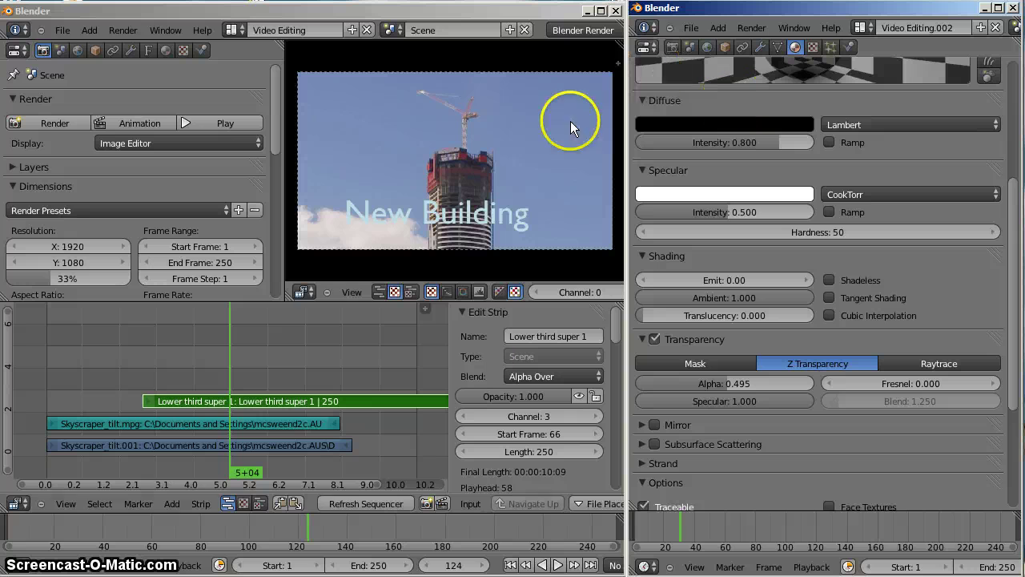
pyautogui.click(233, 371)
pyautogui.moveTo(225, 369); pyautogui.dragTo(217, 368)
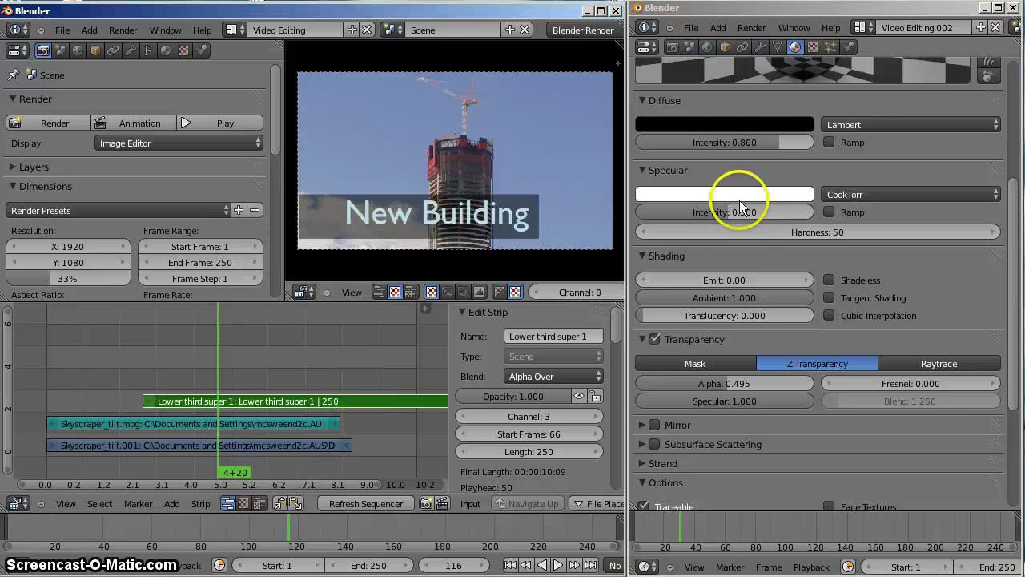
# - Return the second window to the 3D View and insert a location keyframe for the bar at frame 25
pyautogui.click(652, 46)
pyautogui.click(653, 60)
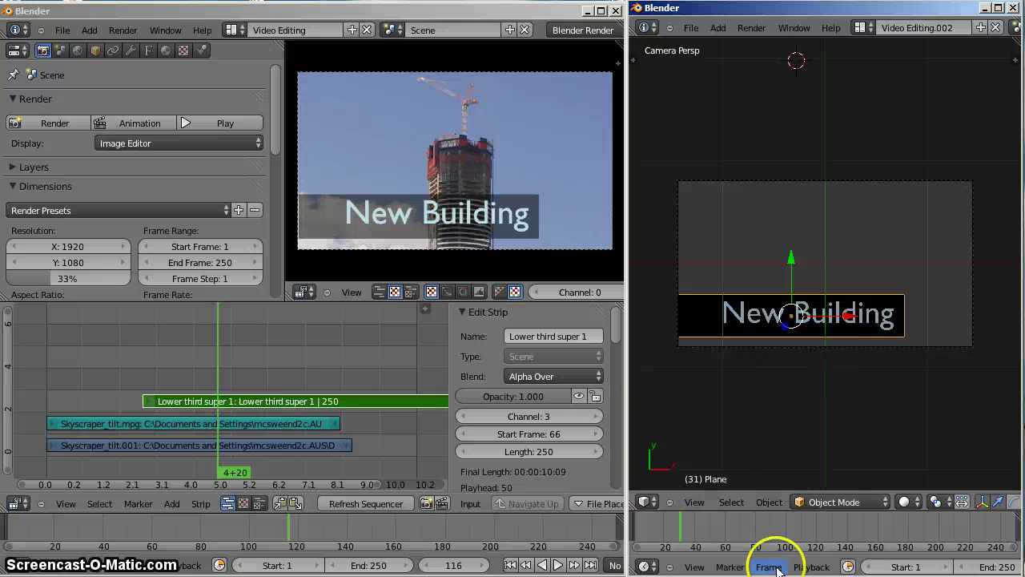
pyautogui.click(665, 528)
pyautogui.moveTo(665, 529); pyautogui.dragTo(672, 529)
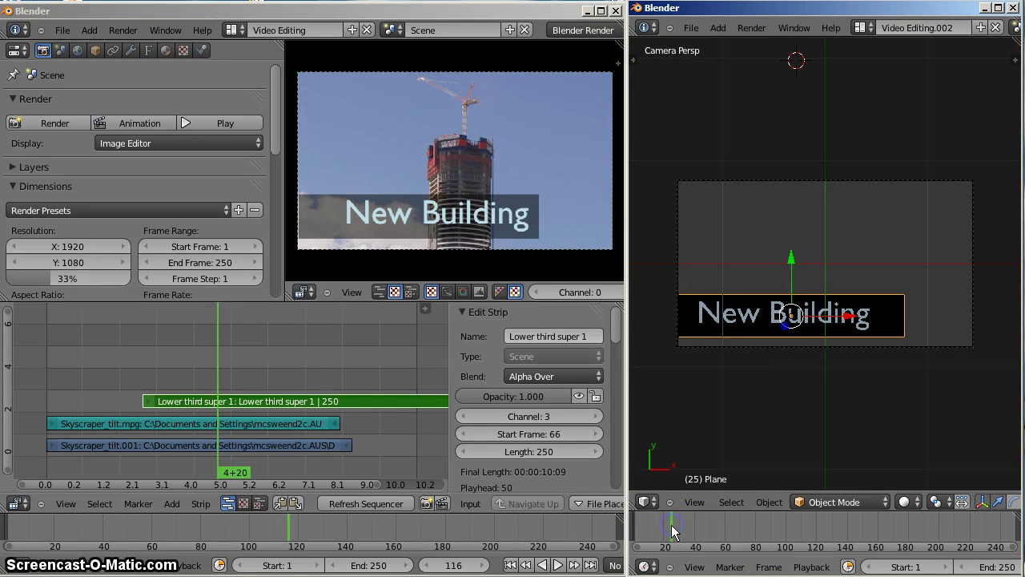
pyautogui.press('i')
pyautogui.click(886, 278)
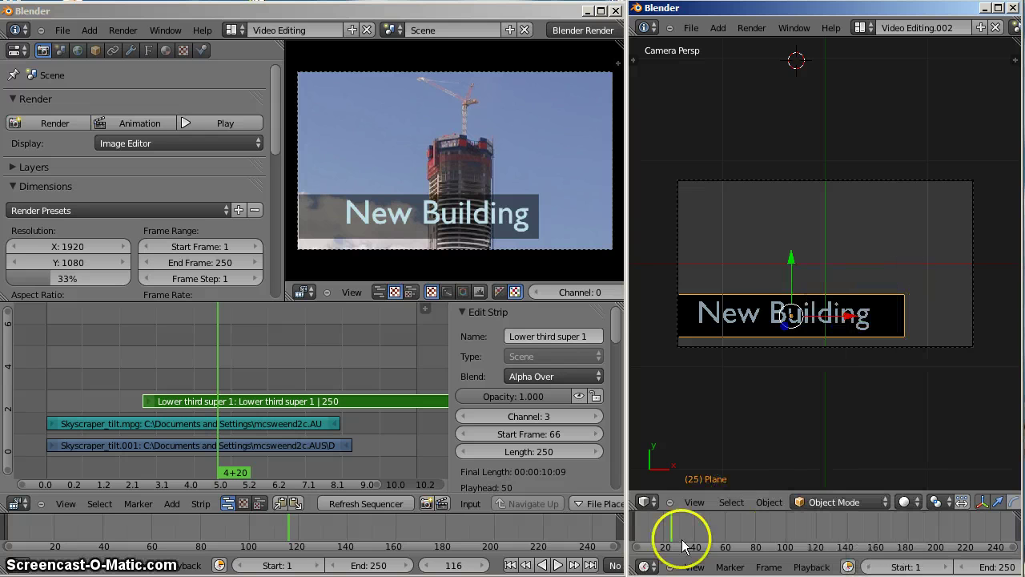
# - At frame 1, move the bar along X out of the camera frame beside the text and insert a location keyframe
pyautogui.click(638, 529)
pyautogui.moveTo(636, 524); pyautogui.dragTo(635, 524)
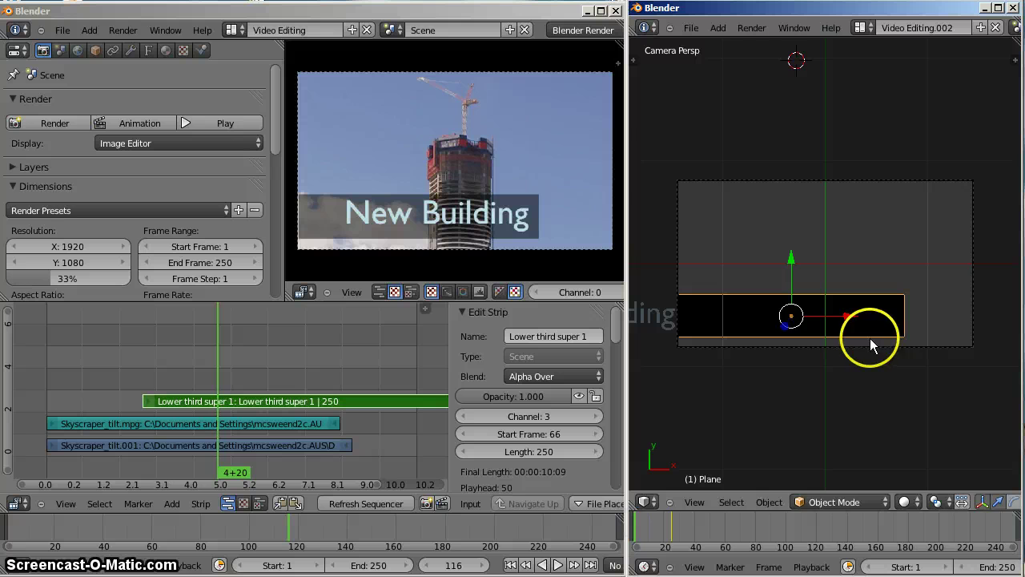
pyautogui.press('g')
pyautogui.press('x')
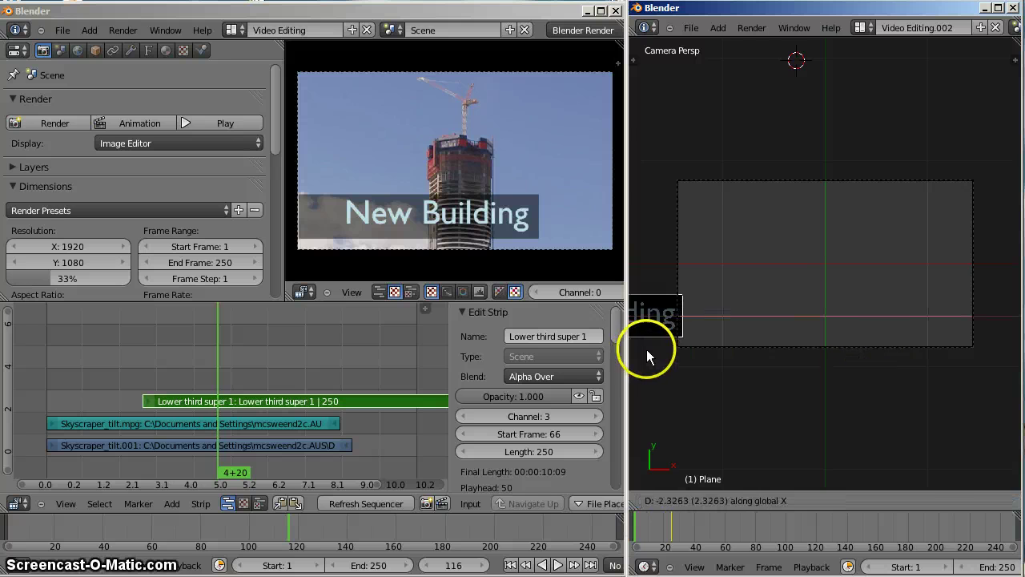
pyautogui.click(640, 350)
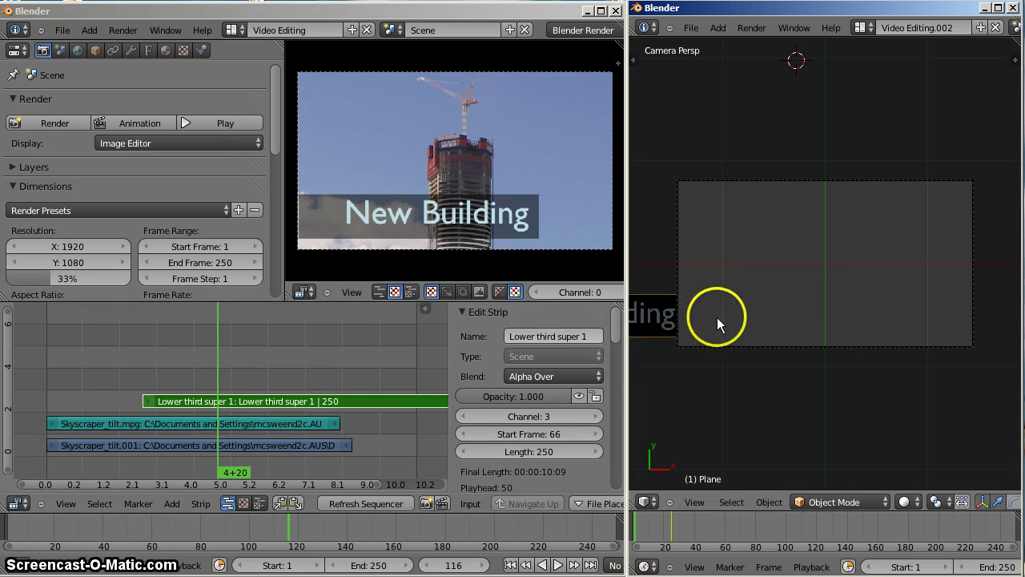
pyautogui.press('i')
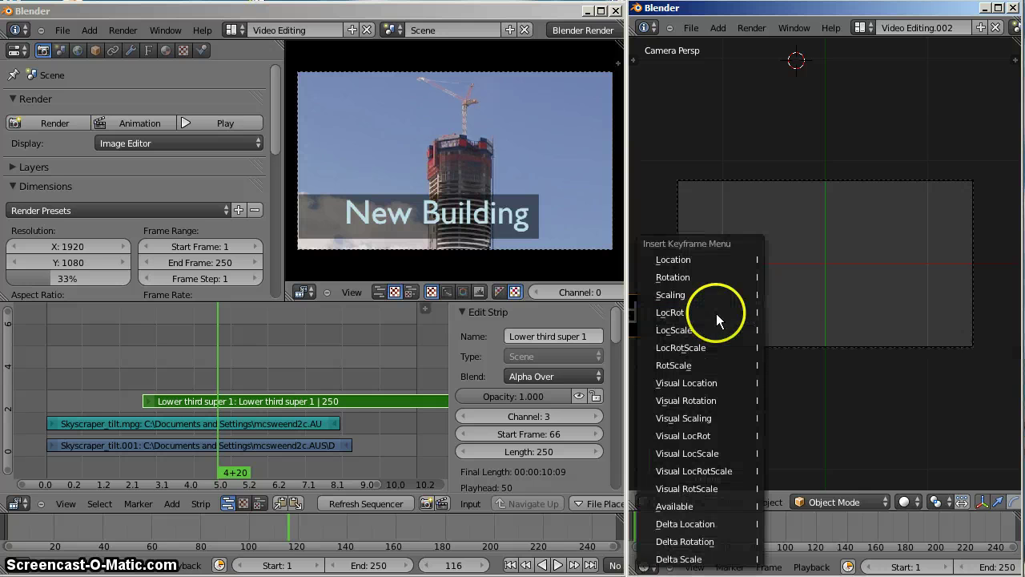
pyautogui.click(706, 263)
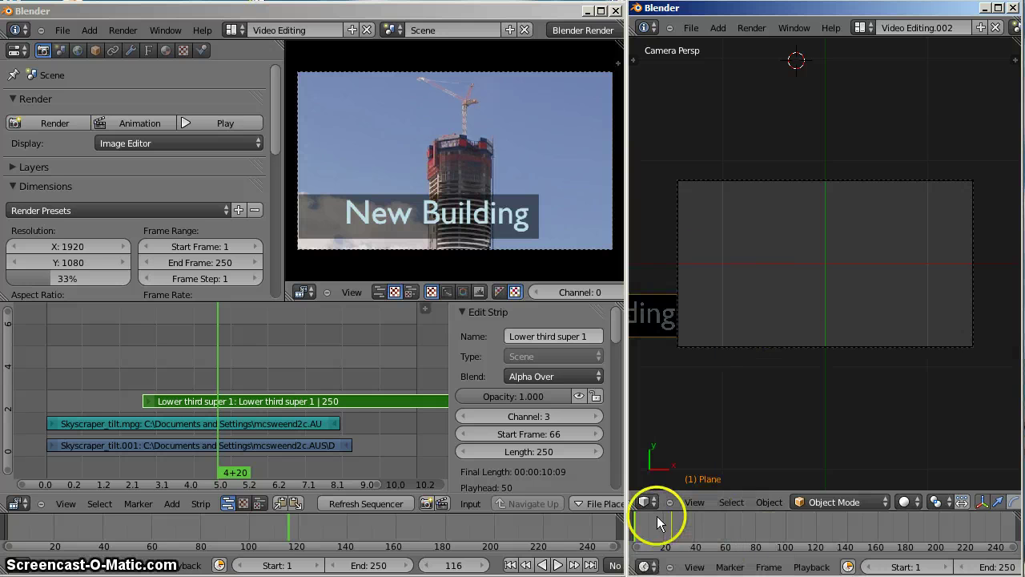
# - Preview the bar's slide-in up to frame 19, scrub the sequence to 4+10 and review the scene strip's trim settings
pyautogui.moveTo(647, 524)
pyautogui.mouseDown()
pyautogui.moveTo(686, 521)
pyautogui.moveTo(663, 529)
pyautogui.mouseUp()
pyautogui.click(507, 180)
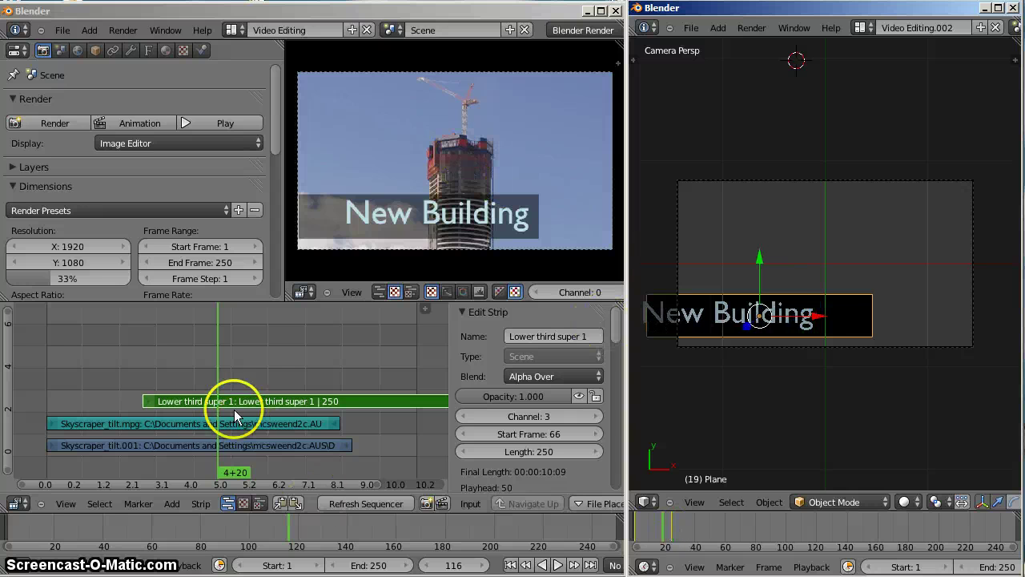
pyautogui.moveTo(234, 409); pyautogui.dragTo(197, 372)
pyautogui.rightClick(169, 404)
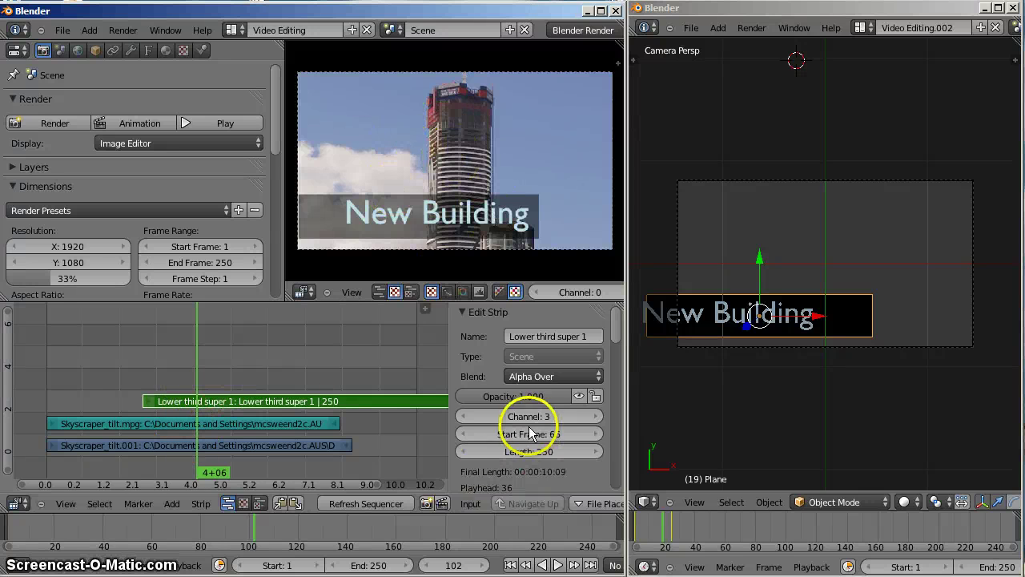
pyautogui.scroll(-8, 521, 429)
pyautogui.scroll(2, 525, 428)
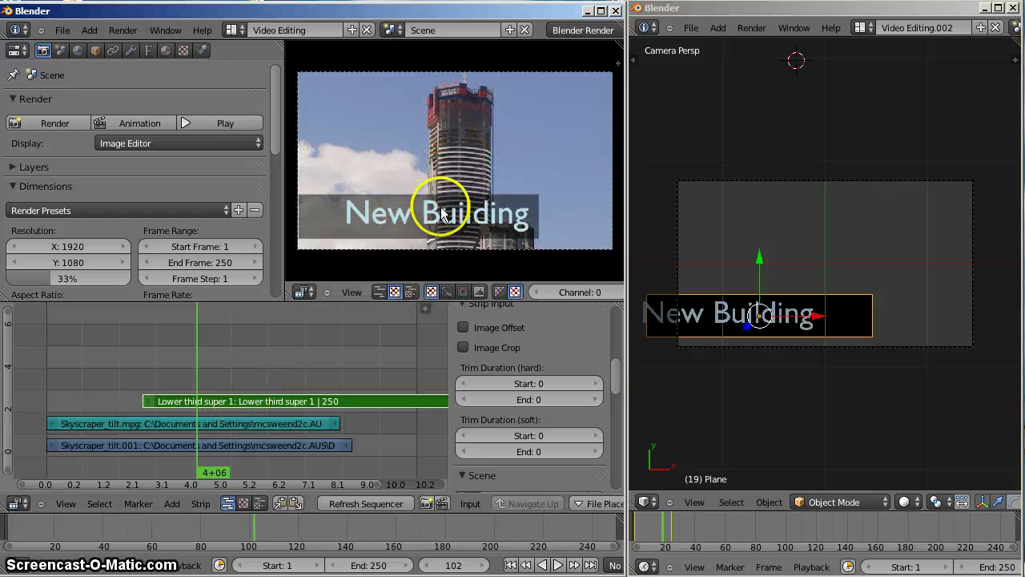
pyautogui.click(202, 383)
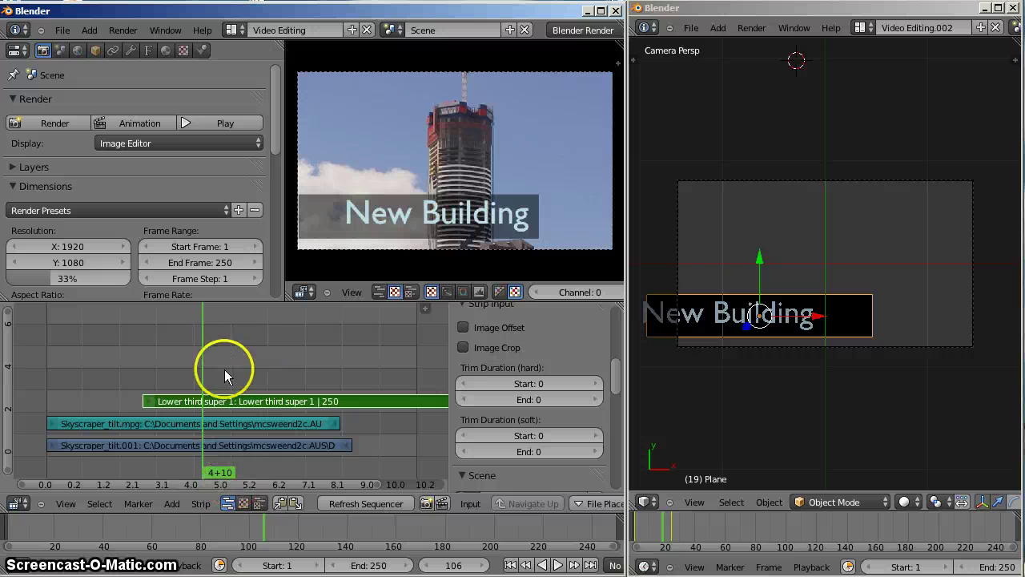
# - Move the Lower third super 1 strip to start at about 1 second and trim its end to frame 107
pyautogui.moveTo(258, 402); pyautogui.dragTo(197, 404, button='right')
pyautogui.scroll(-2, 382, 414)
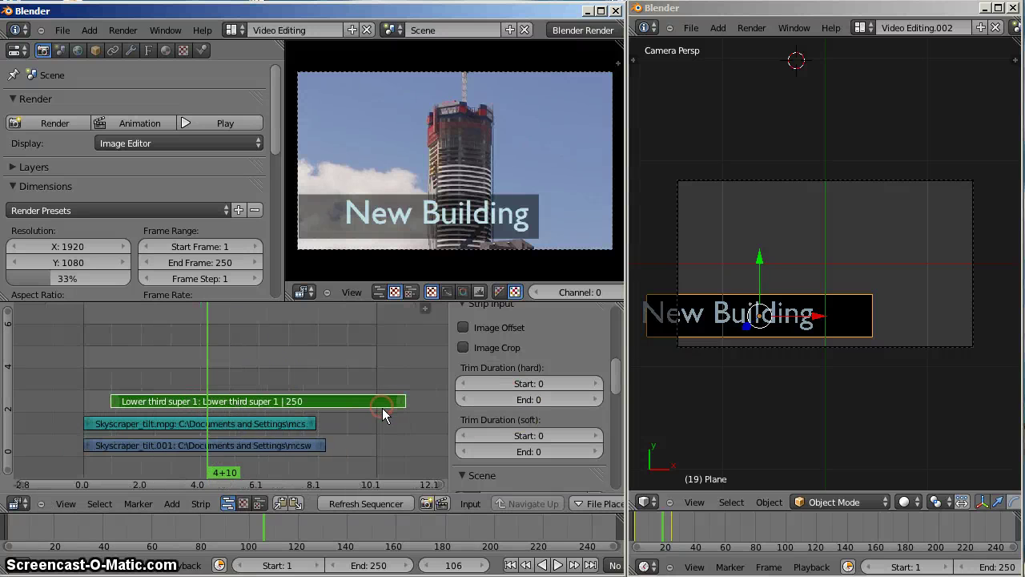
pyautogui.moveTo(404, 404); pyautogui.dragTo(199, 408, button='right')
pyautogui.click(197, 359)
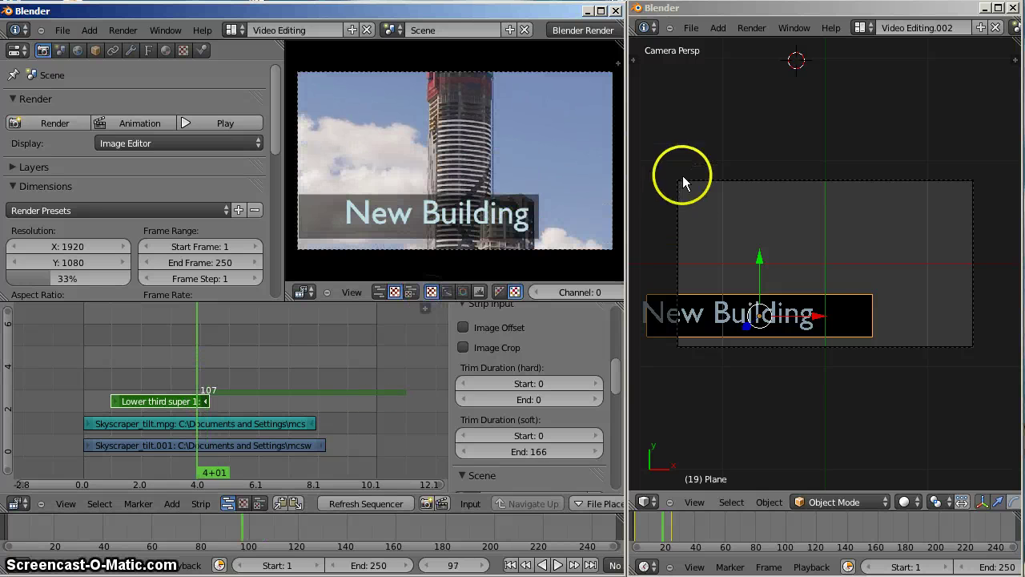
# - Add a new screen layout in the second window based on the current Video Editing layout
pyautogui.click(981, 29)
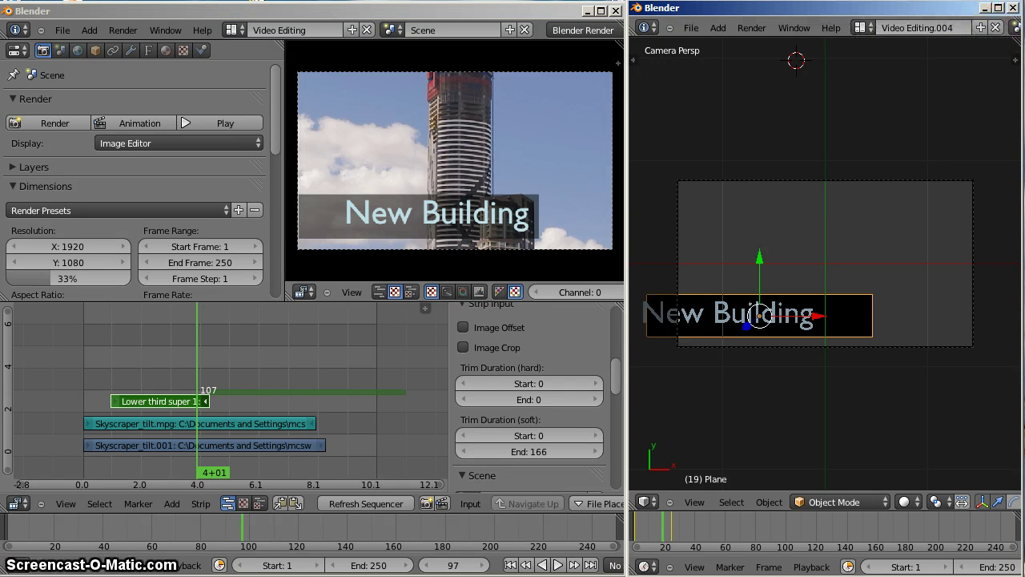
pyautogui.moveTo(970, 29); pyautogui.dragTo(629, 25, button='middle')
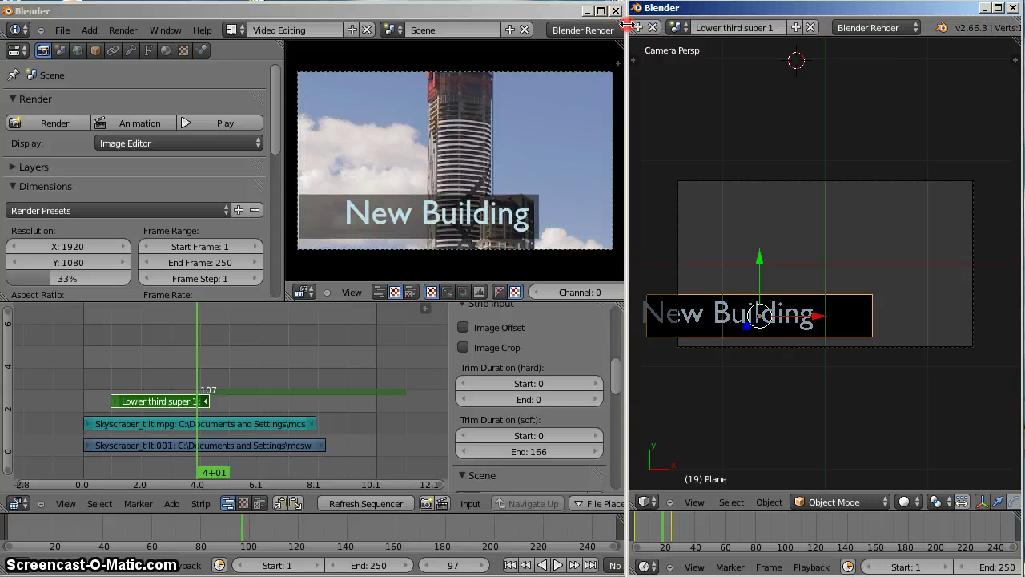
pyautogui.click(797, 29)
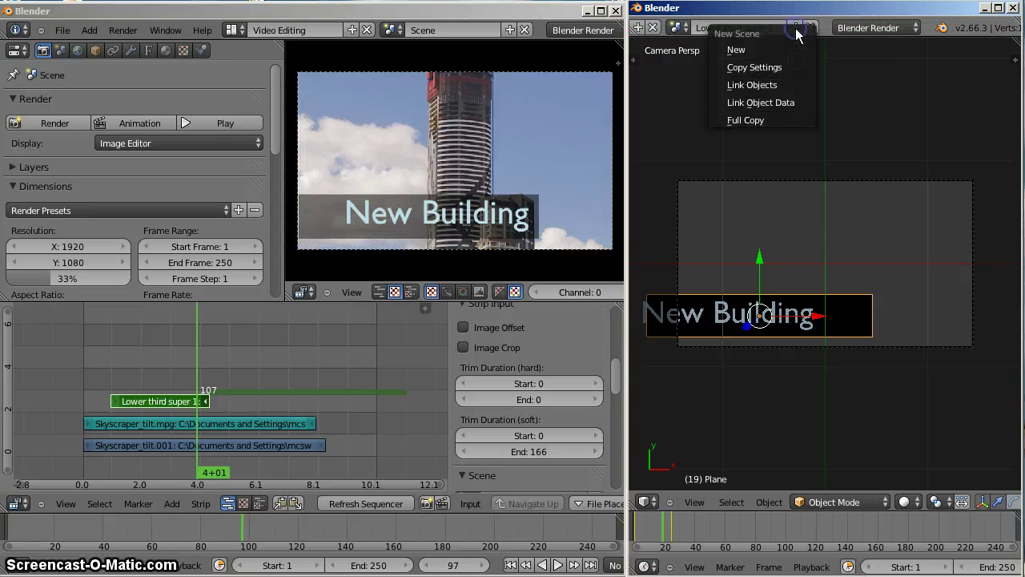
pyautogui.click(777, 69)
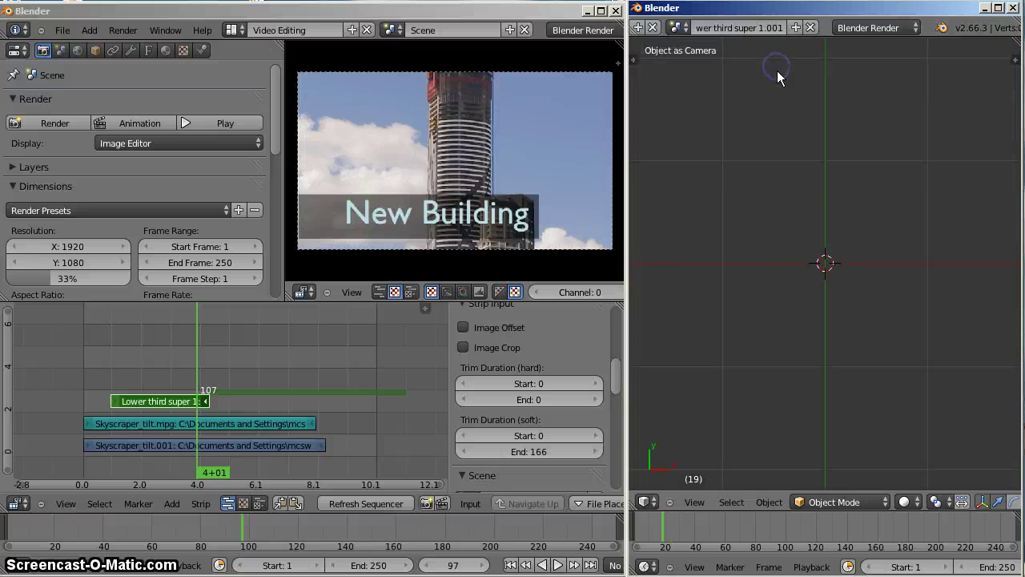
pyautogui.click(812, 29)
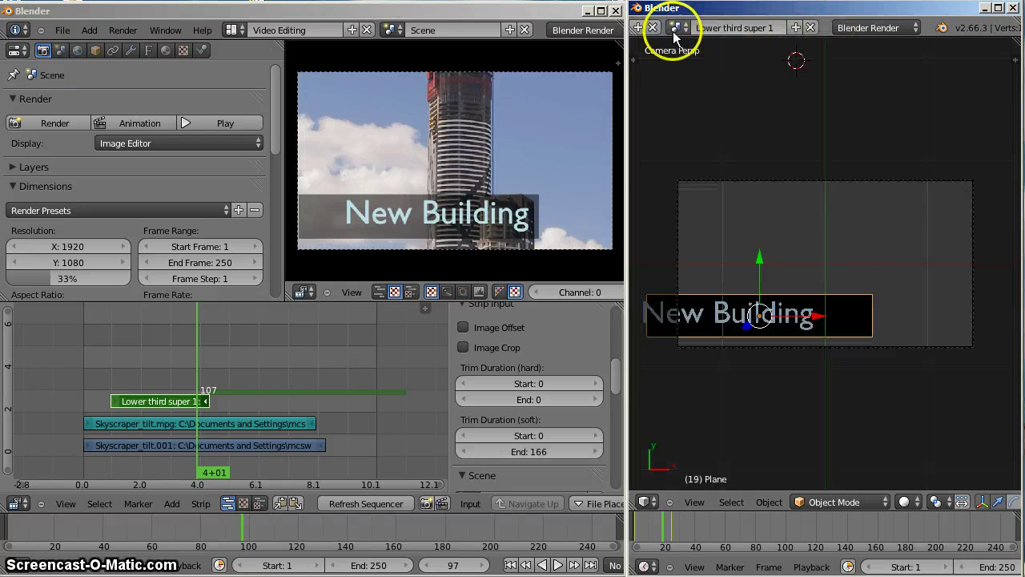
# - Create a full copy of the Lower third super 1 scene and rename it "credit roll"
pyautogui.click(795, 28)
pyautogui.click(784, 120)
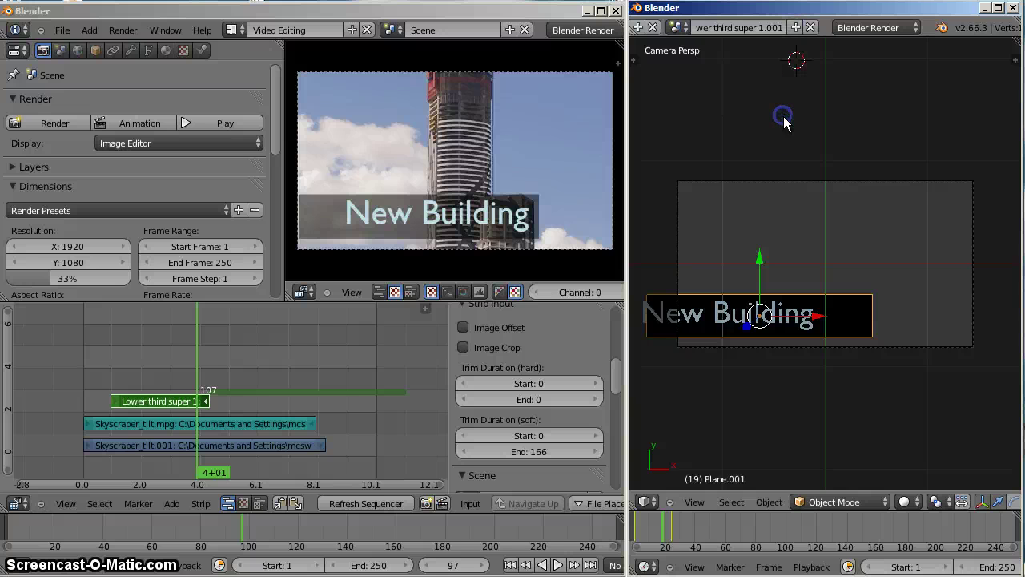
pyautogui.click(740, 28)
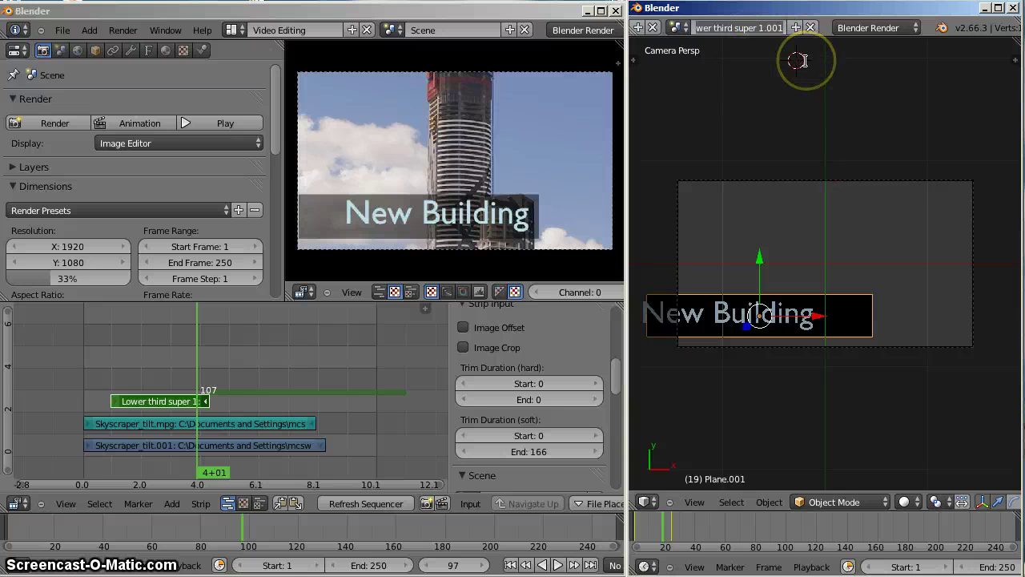
pyautogui.write('c')
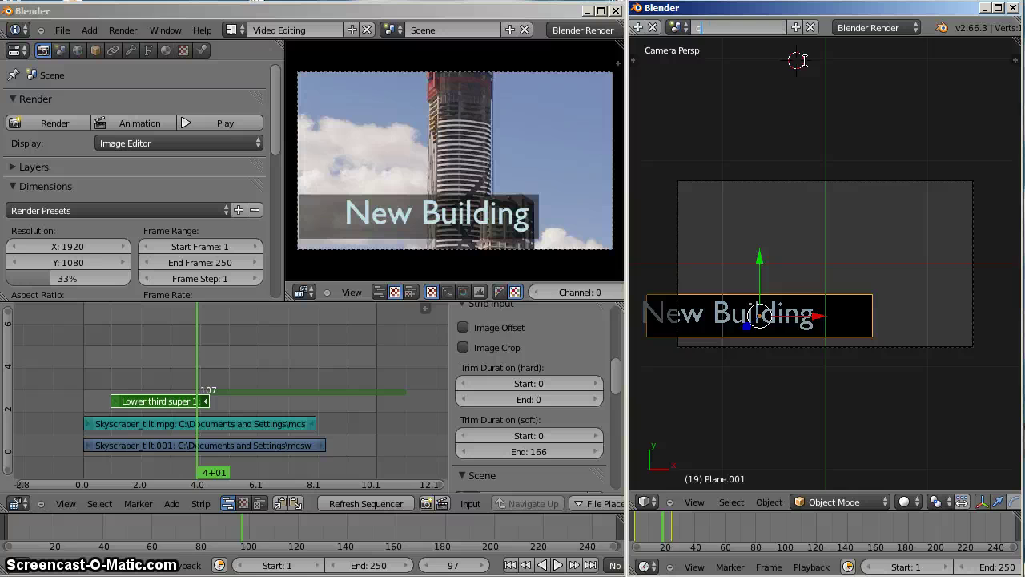
pyautogui.write('redit roll')
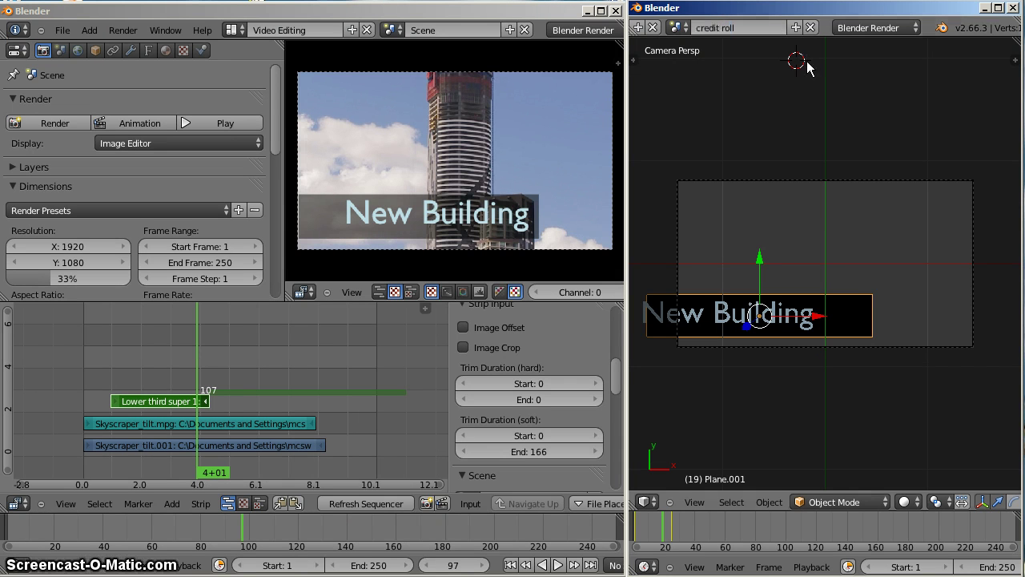
# - Scale the black bar behind the text along Y until it is taller than the camera frame
pyautogui.click(830, 64)
pyautogui.press('s')
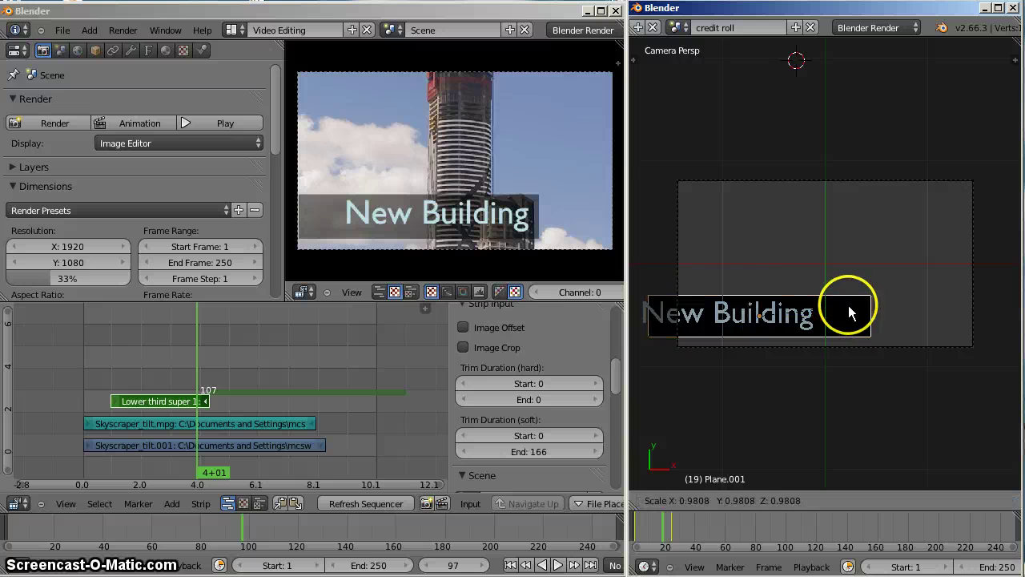
pyautogui.press('y')
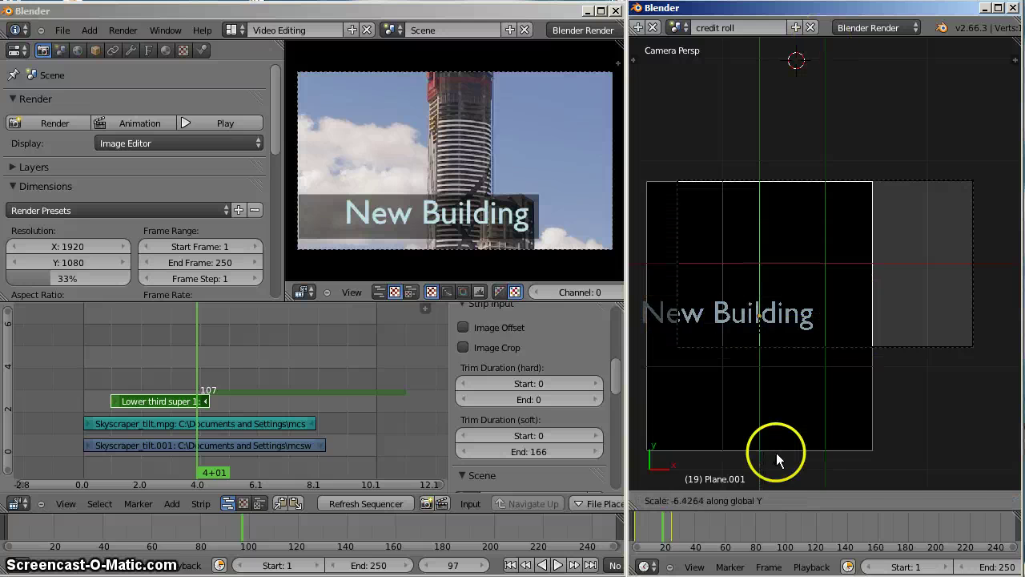
pyautogui.click(781, 146)
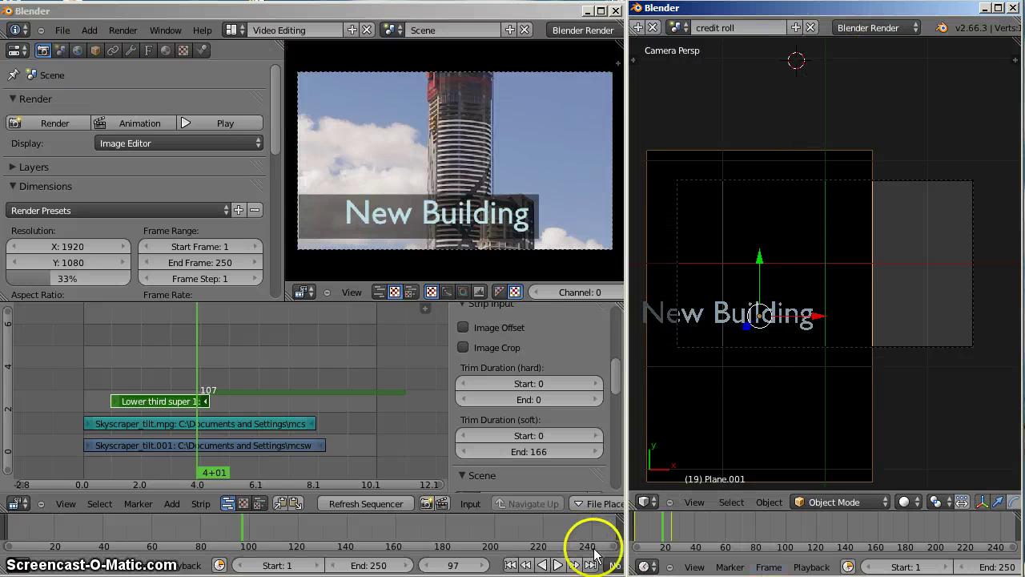
# - Try to reposition the stretched black plane over the camera frame
pyautogui.click(818, 349)
pyautogui.moveTo(817, 349); pyautogui.dragTo(815, 446, button='right')
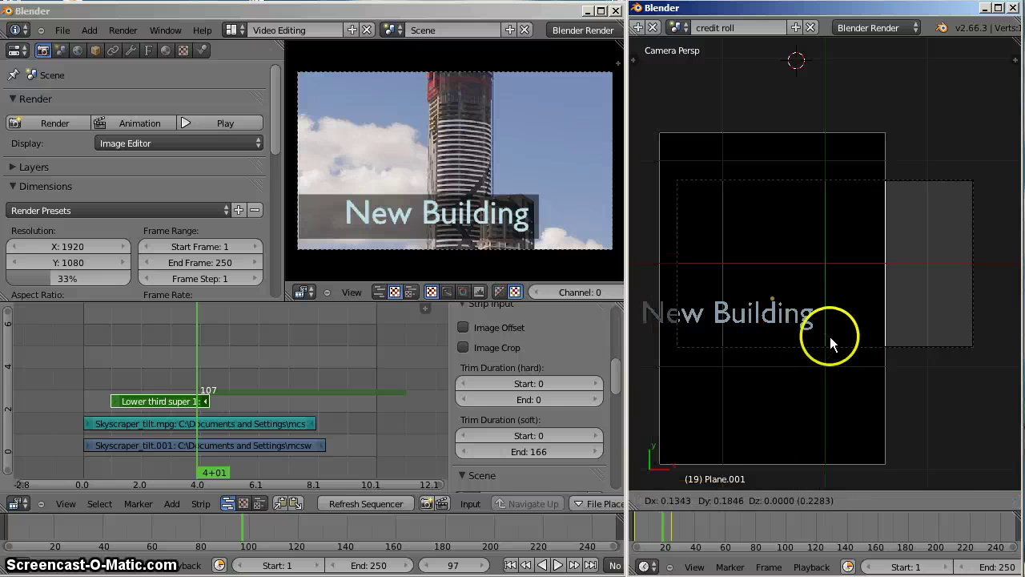
pyautogui.click(824, 330)
# - At frame 31, clear the location keyframes of both the New Building text and the black plane
pyautogui.click(682, 527)
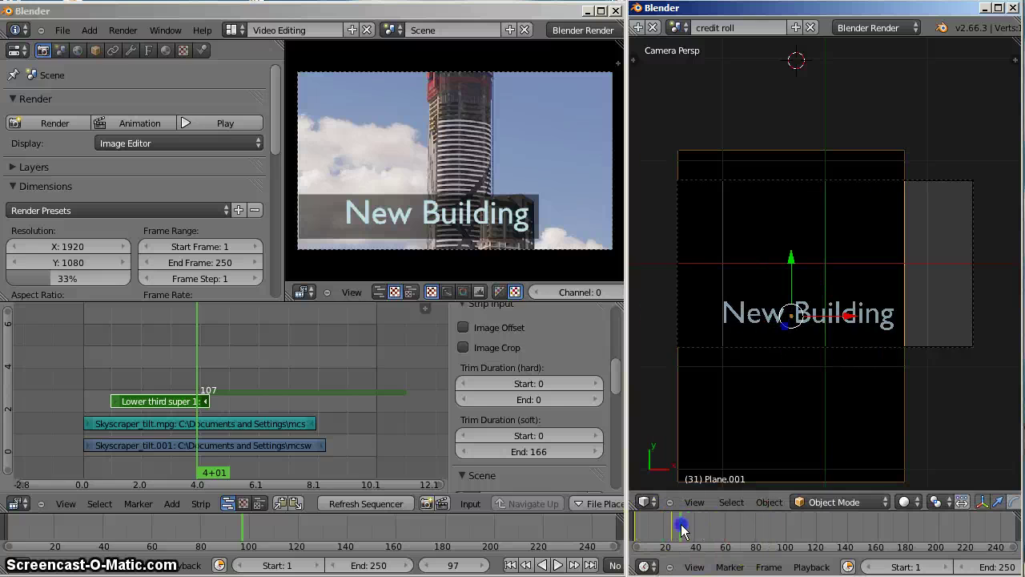
pyautogui.rightClick(838, 320)
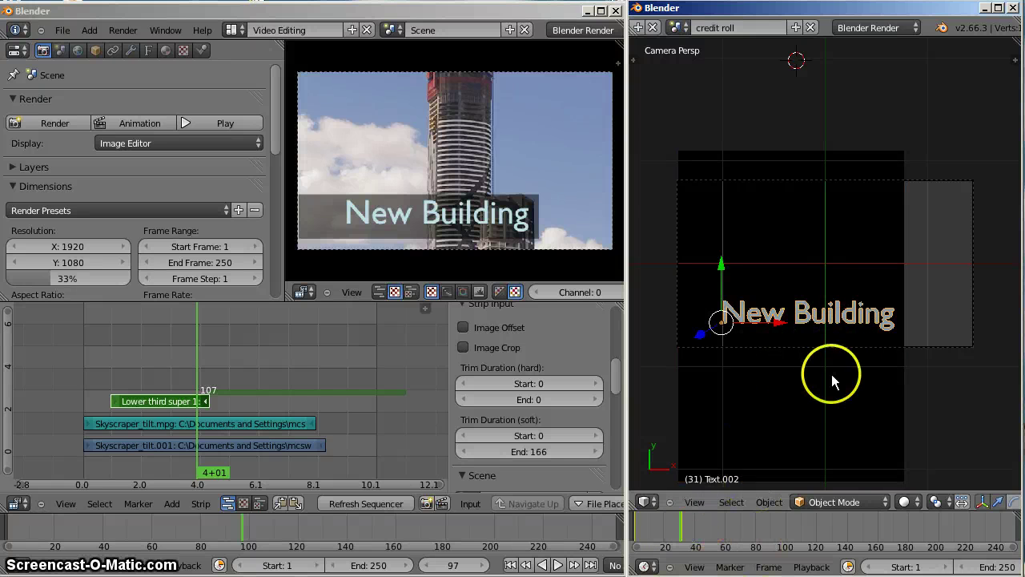
pyautogui.press('n')
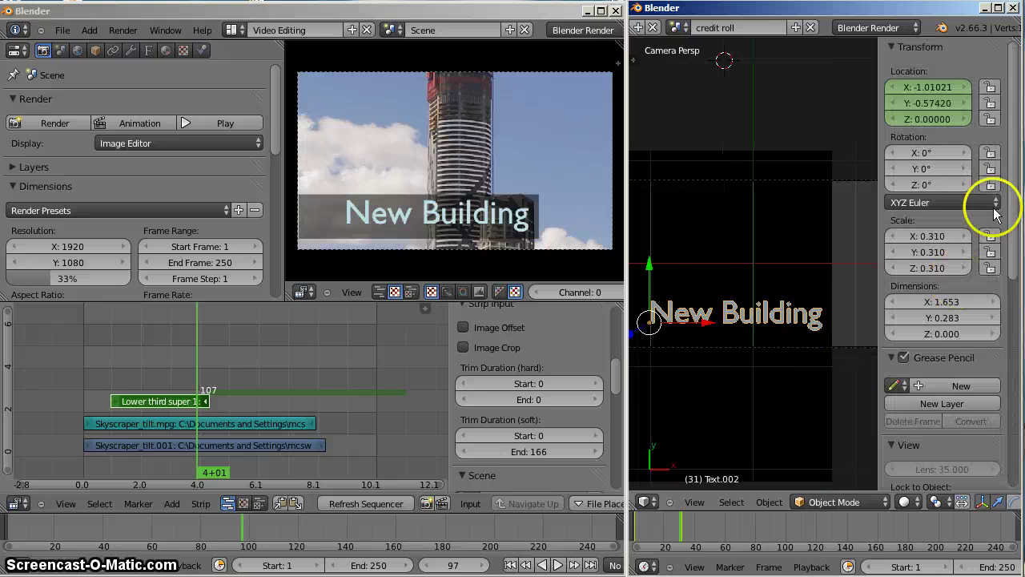
pyautogui.rightClick(937, 96)
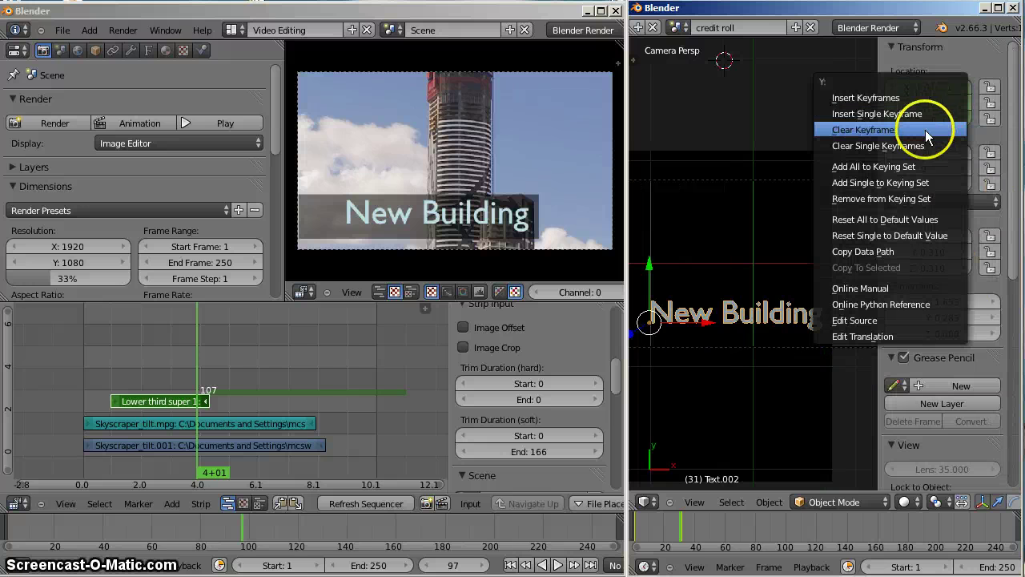
pyautogui.click(927, 132)
pyautogui.rightClick(730, 414)
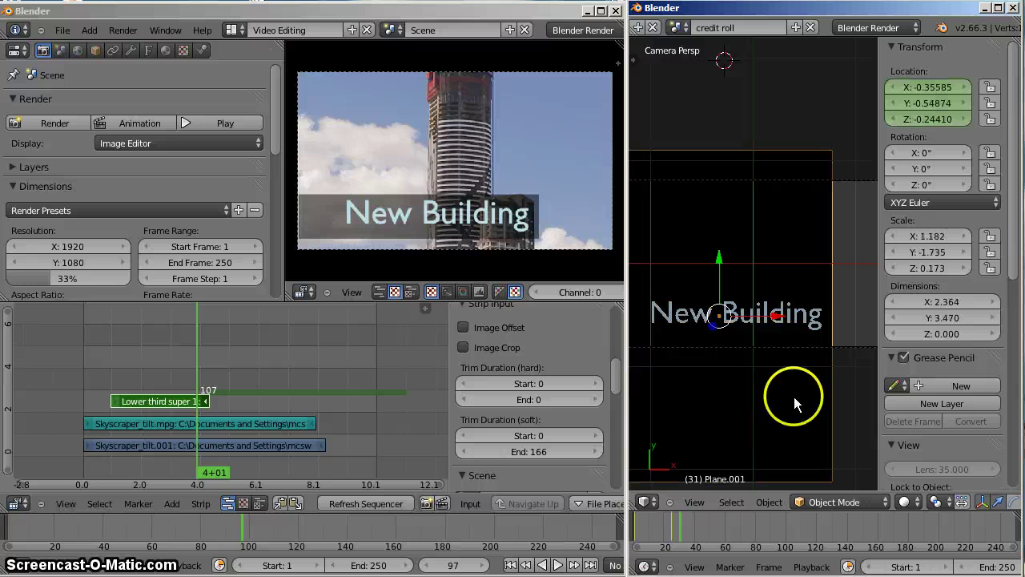
pyautogui.rightClick(921, 88)
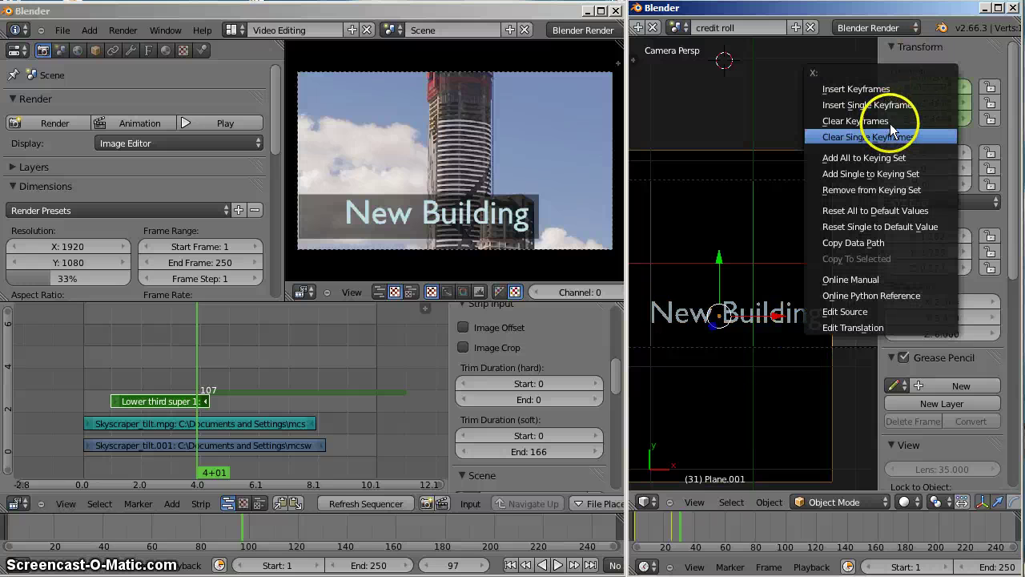
pyautogui.click(889, 122)
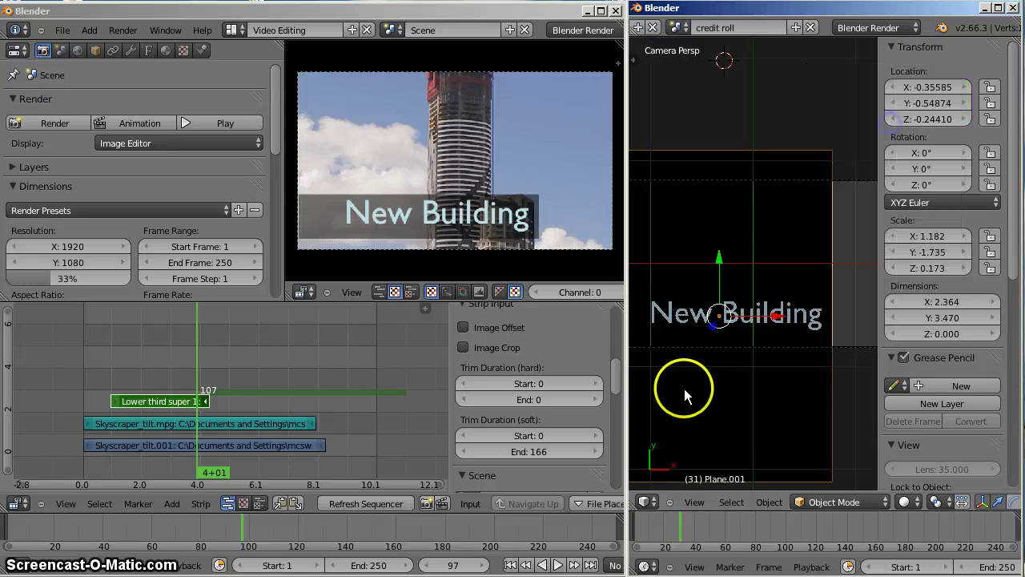
# - Replace the New Building text with a multi-line credit list: director, ME, Camera, ME, Sound, ME, etc
pyautogui.rightClick(742, 314)
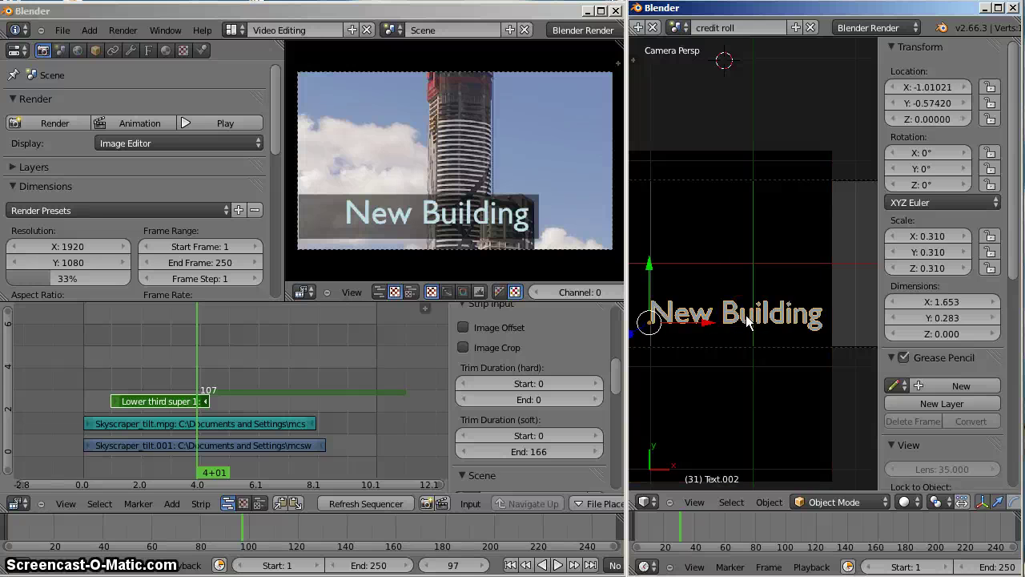
pyautogui.press('Tab')
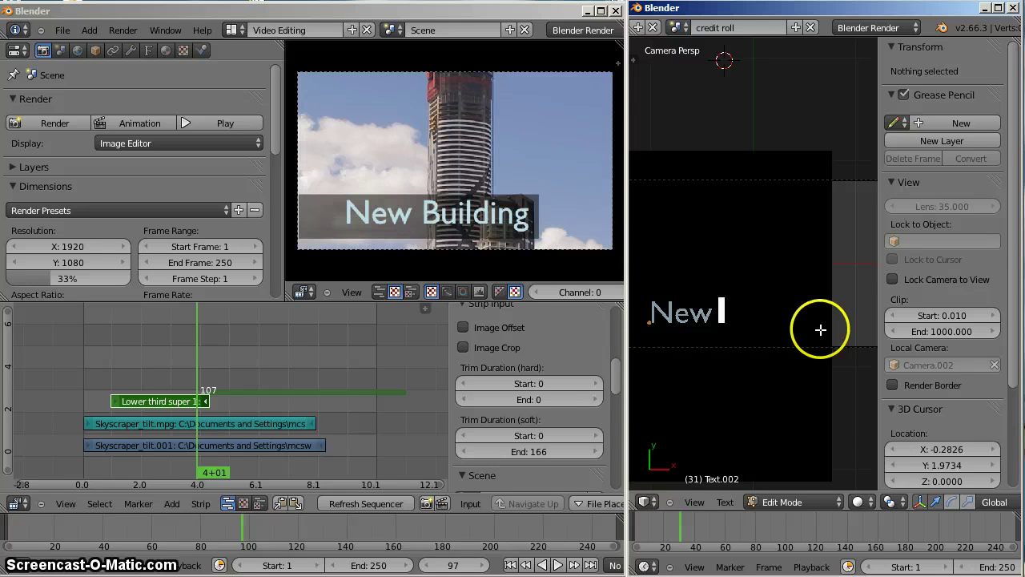
pyautogui.write('director ')
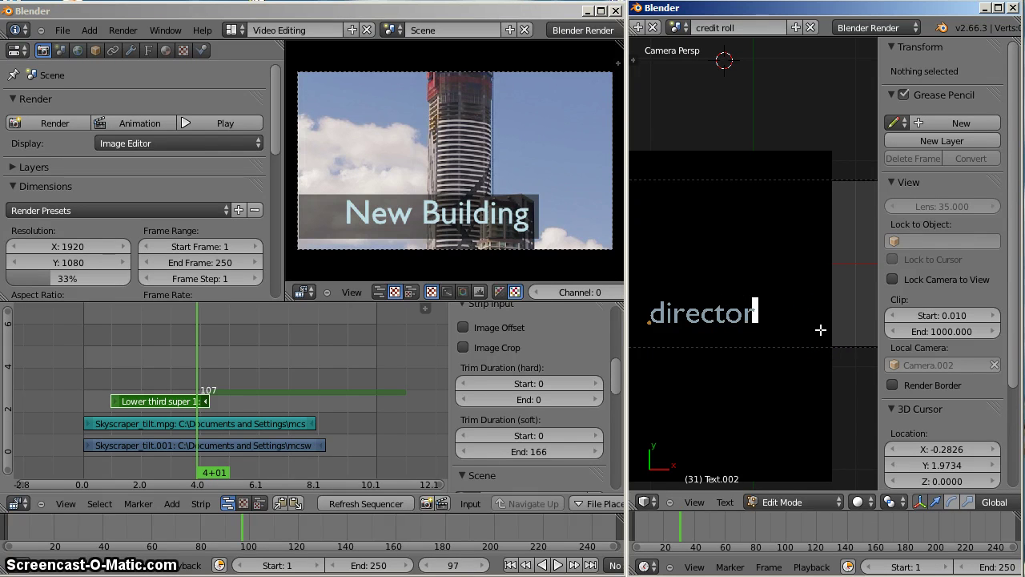
pyautogui.write('ME  ')
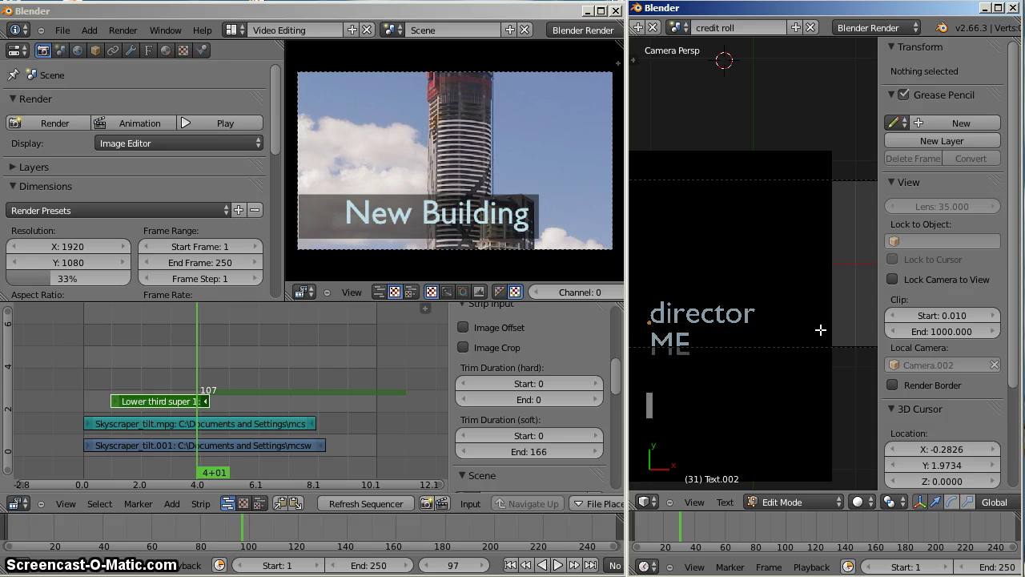
pyautogui.write('Camera  ')
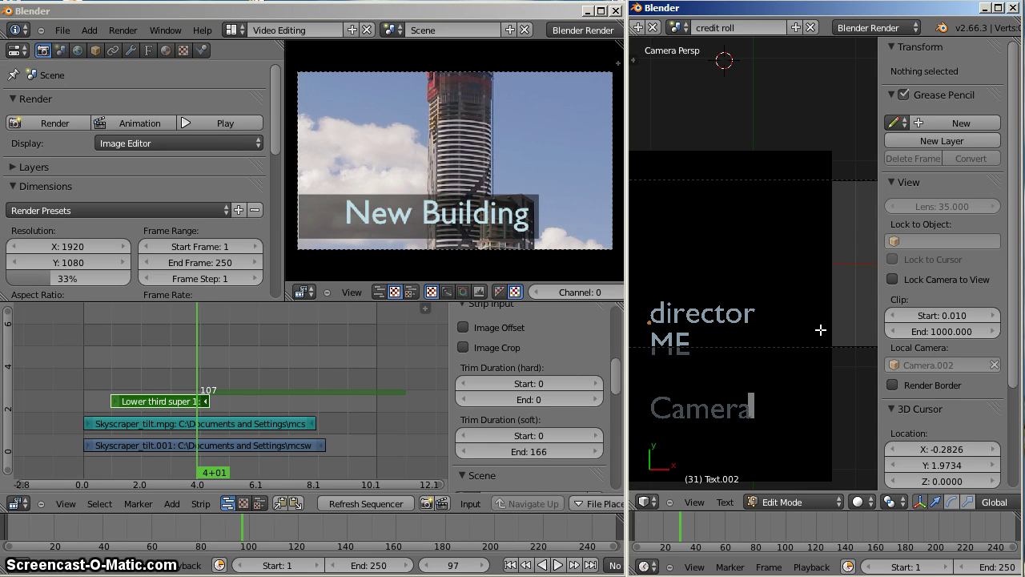
pyautogui.write('ME')
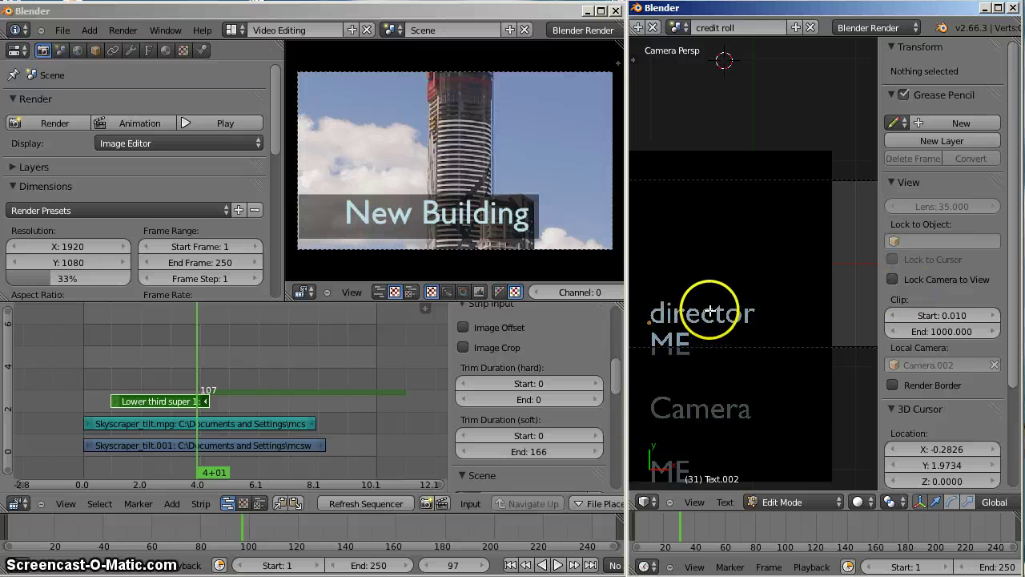
pyautogui.press('Tab')
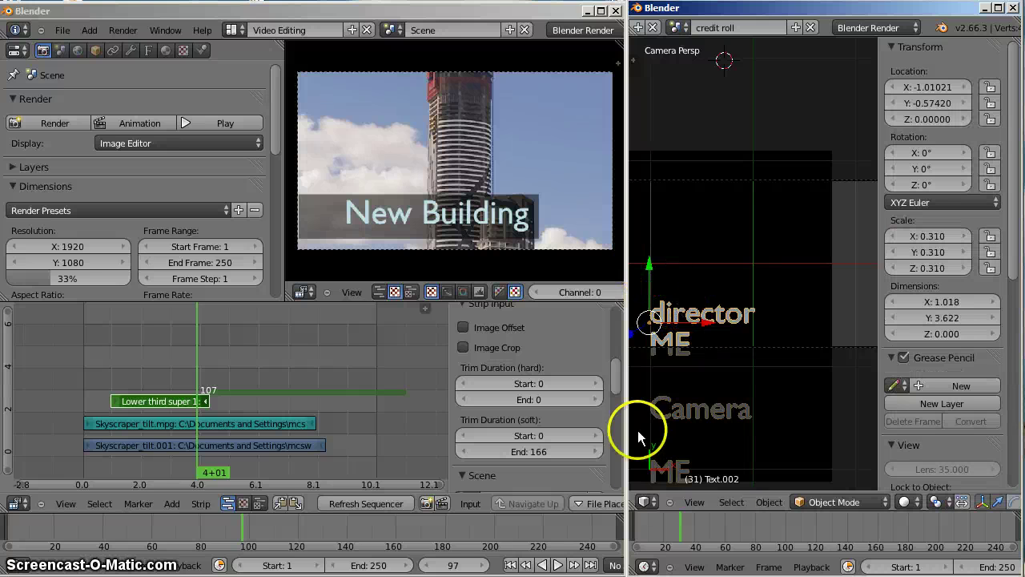
# - At frame 2, move the credits text down below the camera frame to about Y -1.07 and insert a location keyframe
pyautogui.moveTo(662, 525); pyautogui.dragTo(639, 527)
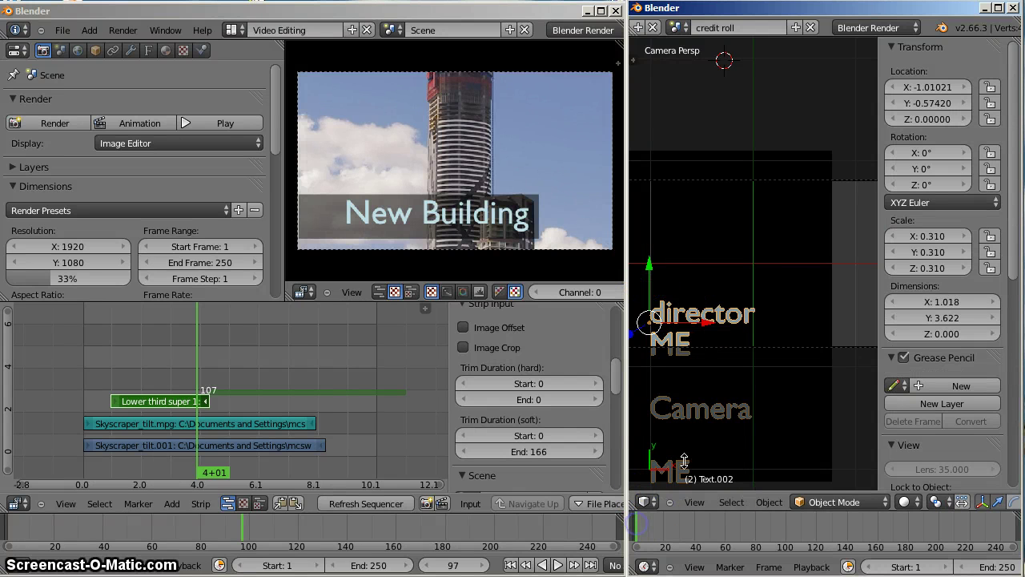
pyautogui.moveTo(650, 278); pyautogui.dragTo(680, 417)
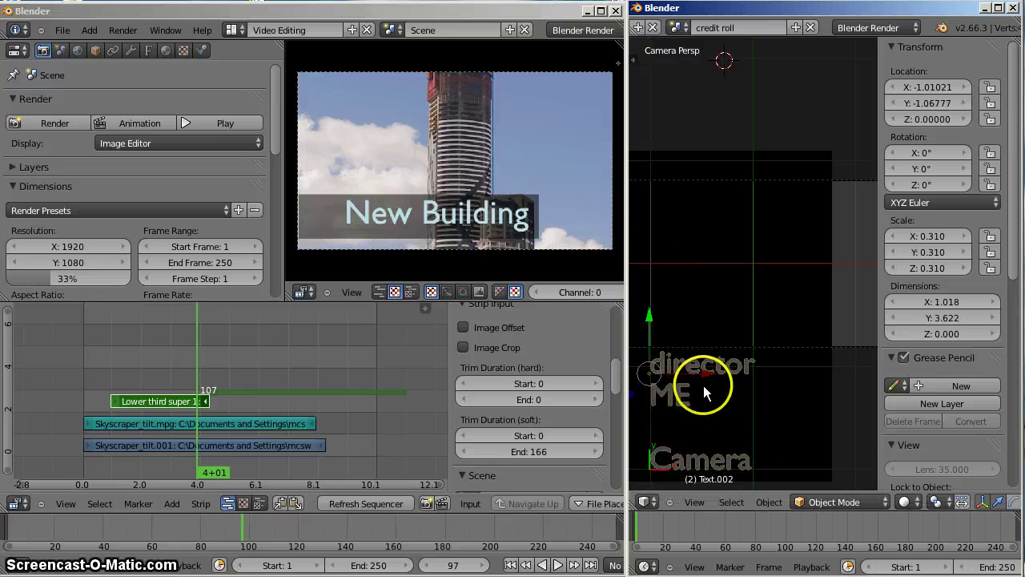
pyautogui.press('i')
pyautogui.click(695, 275)
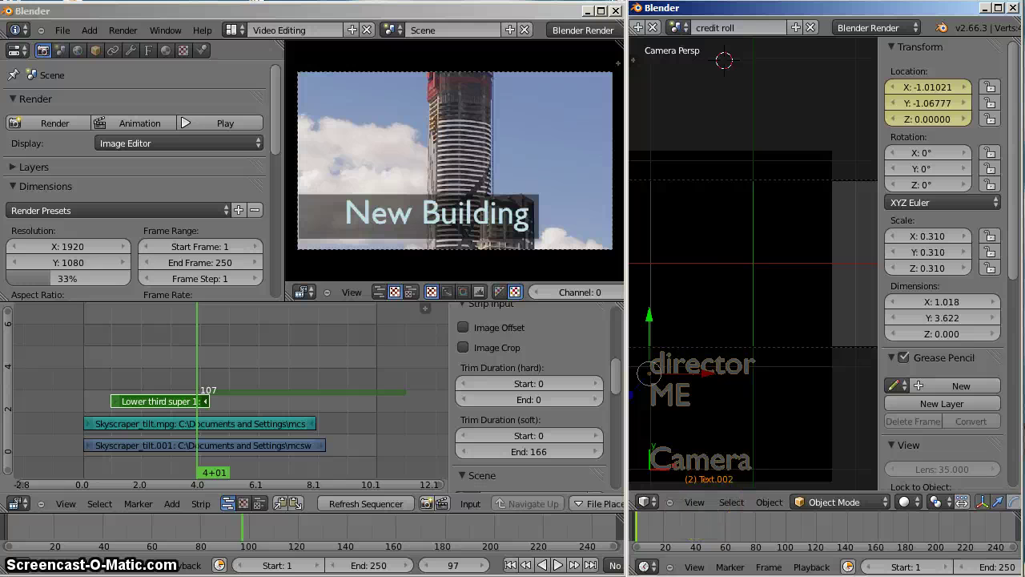
# - At frame 100, move the credits text up past the camera frame to about Y 4.28 and insert a location keyframe
pyautogui.moveTo(661, 531); pyautogui.dragTo(787, 542)
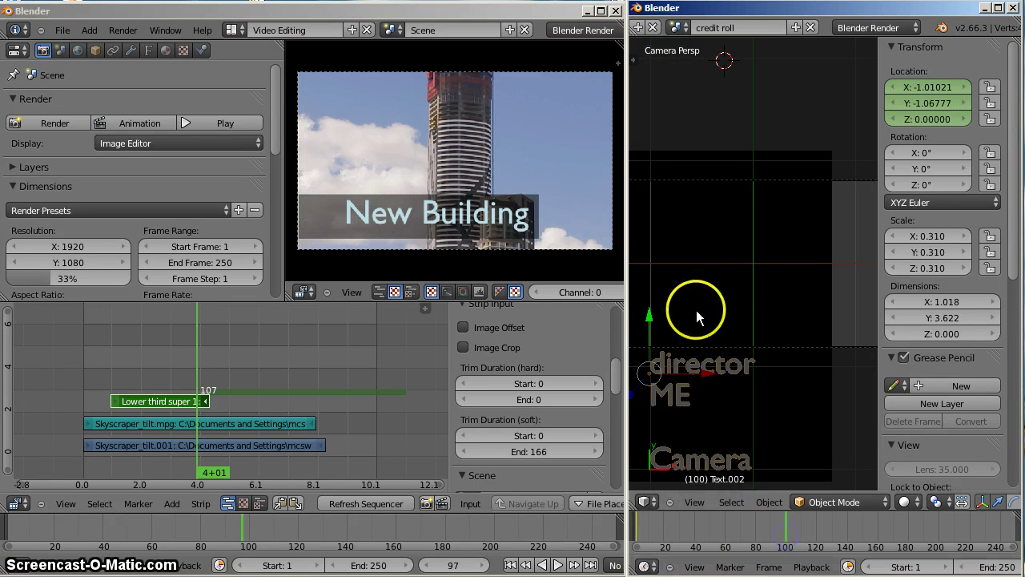
pyautogui.moveTo(650, 318); pyautogui.dragTo(860, 207)
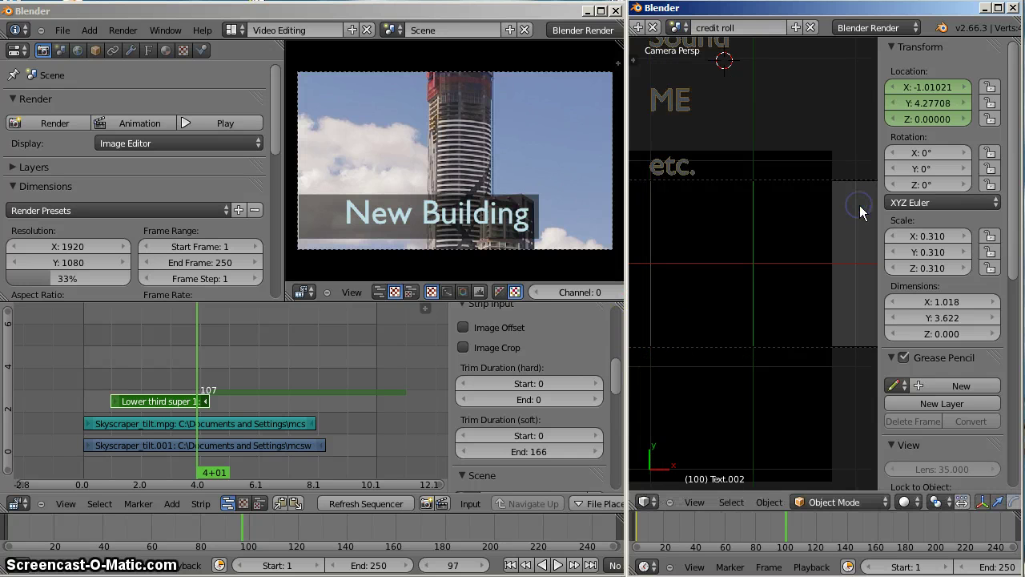
pyautogui.press('i')
pyautogui.click(801, 206)
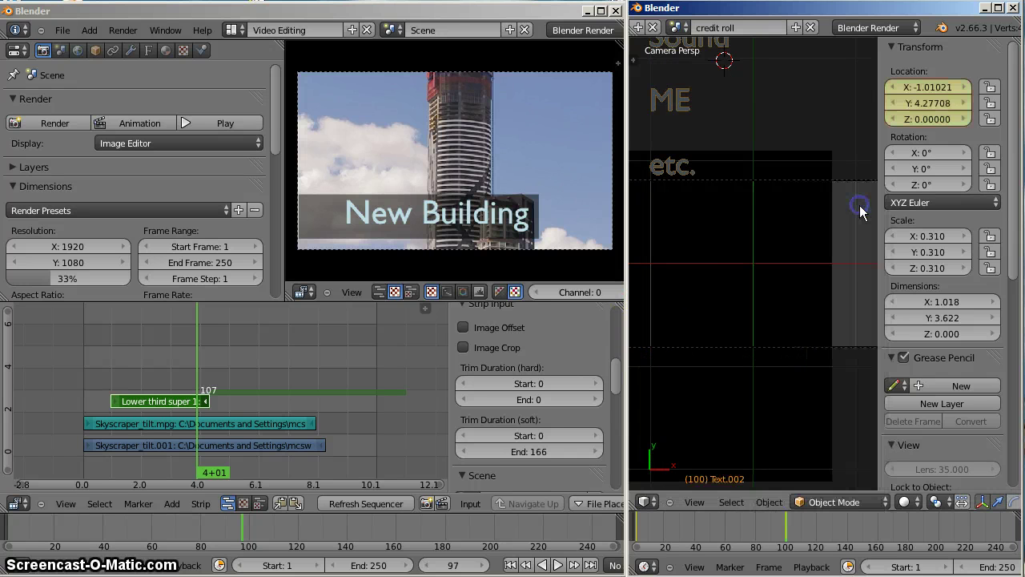
# - Switch the 3D view to the Graph Editor to show the credits text's location curves
pyautogui.click(643, 502)
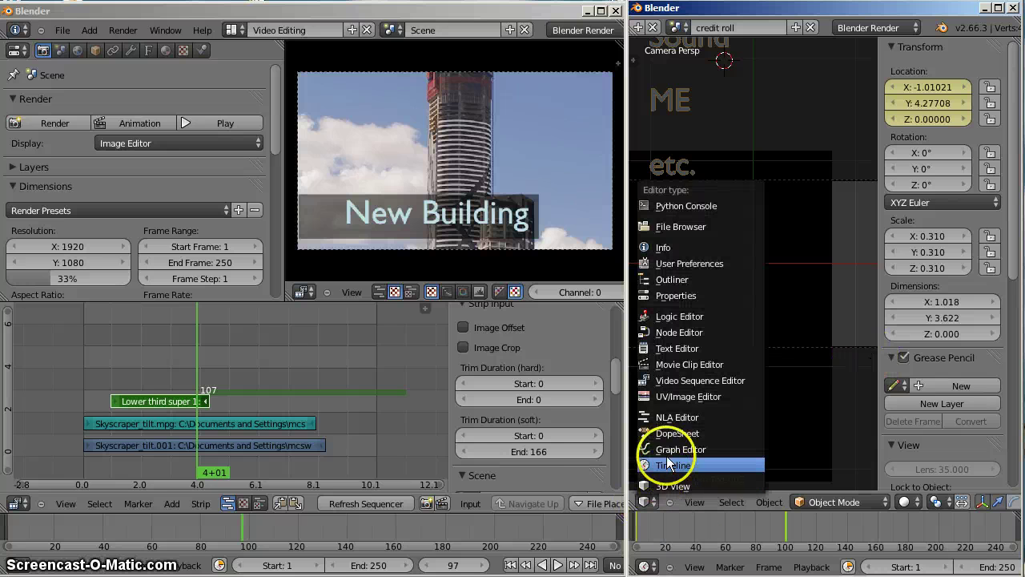
pyautogui.click(667, 450)
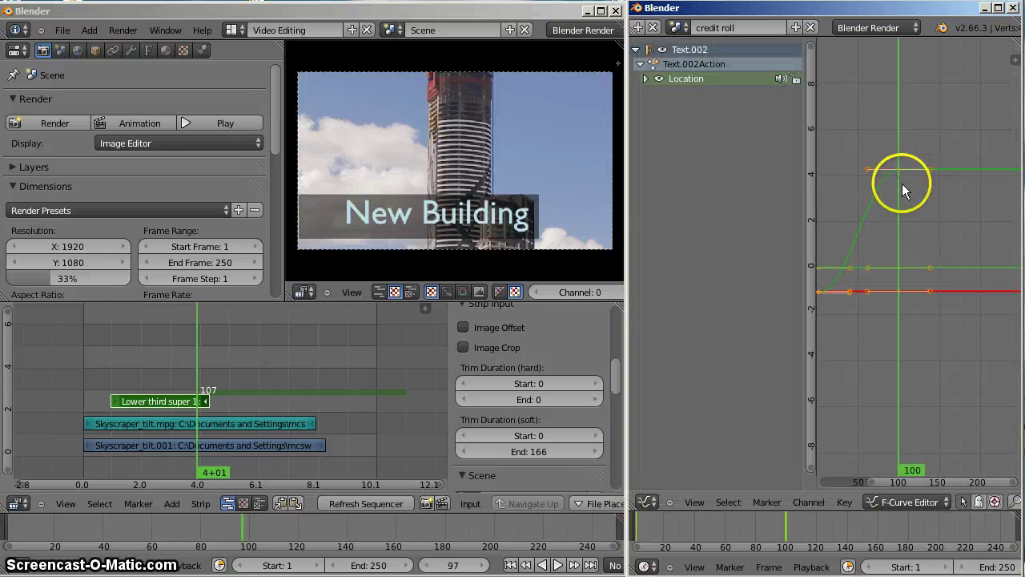
pyautogui.moveTo(895, 221); pyautogui.dragTo(933, 213, button='middle')
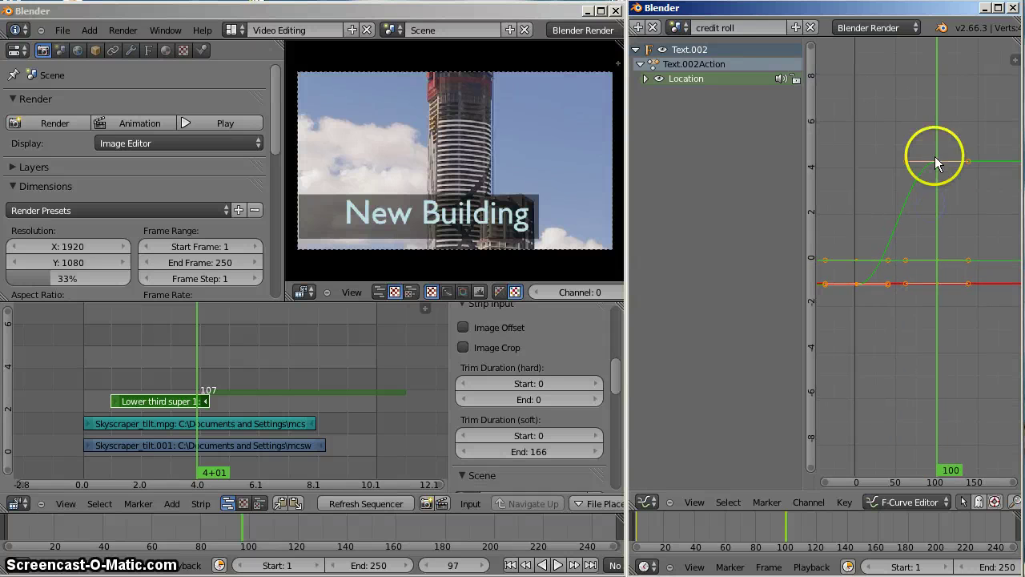
# - Set the interpolation mode of the credits text's location keyframes to Linear
pyautogui.click(844, 502)
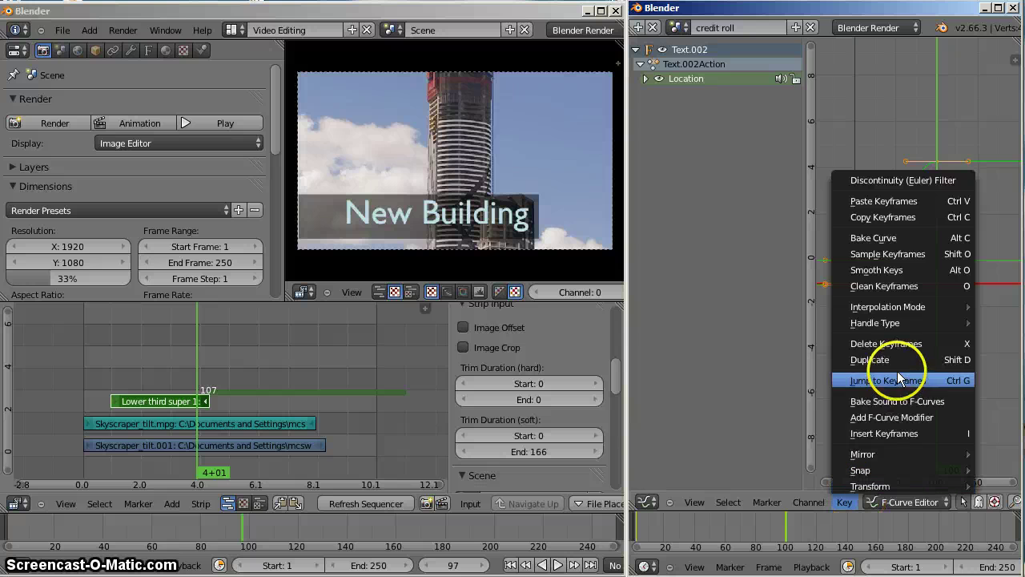
pyautogui.moveTo(904, 305)
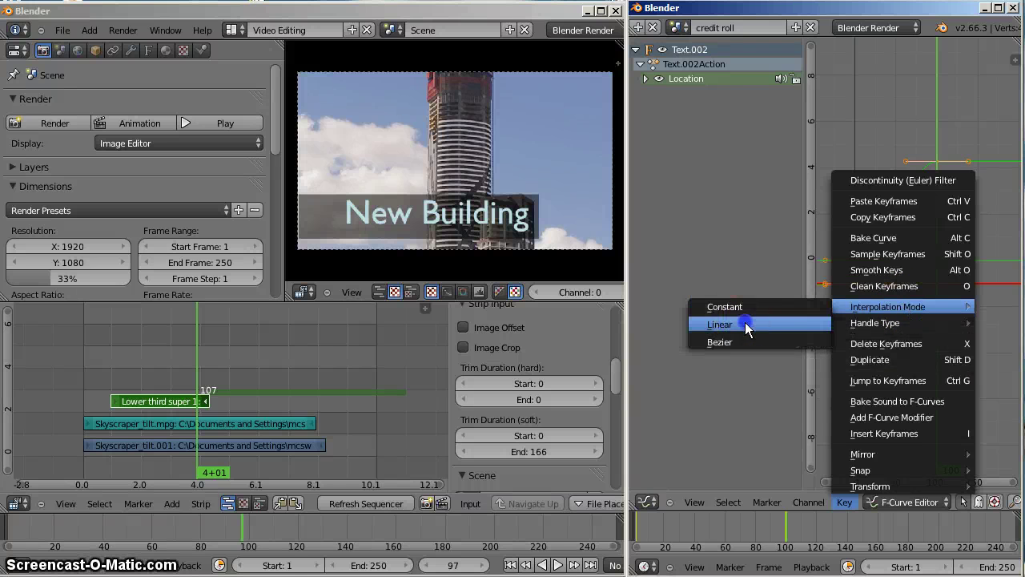
pyautogui.click(744, 324)
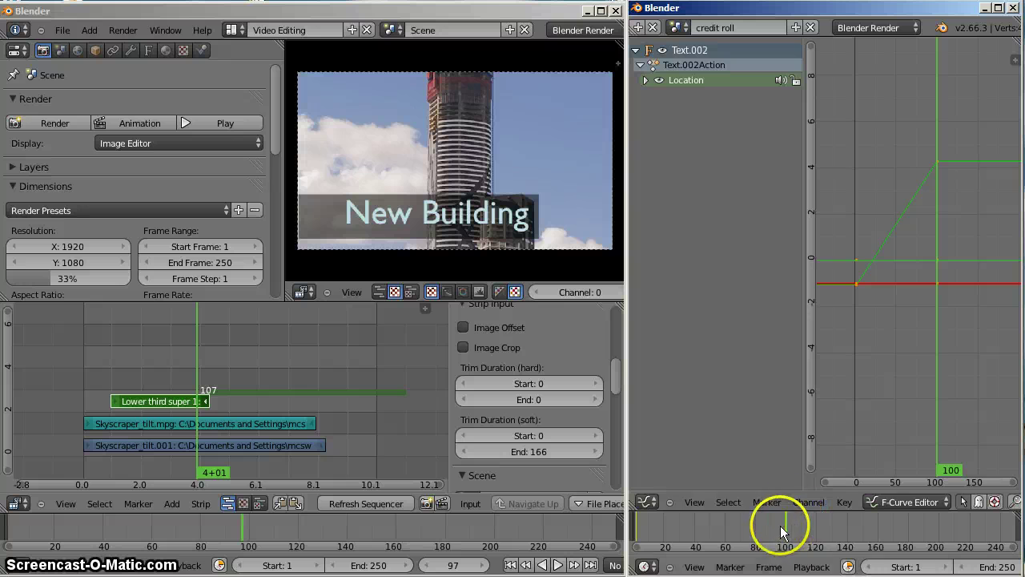
# - Switch the Graph Editor back to the 3D view and scrub the credit roll timeline to check the text's movement
pyautogui.moveTo(777, 530); pyautogui.dragTo(714, 533)
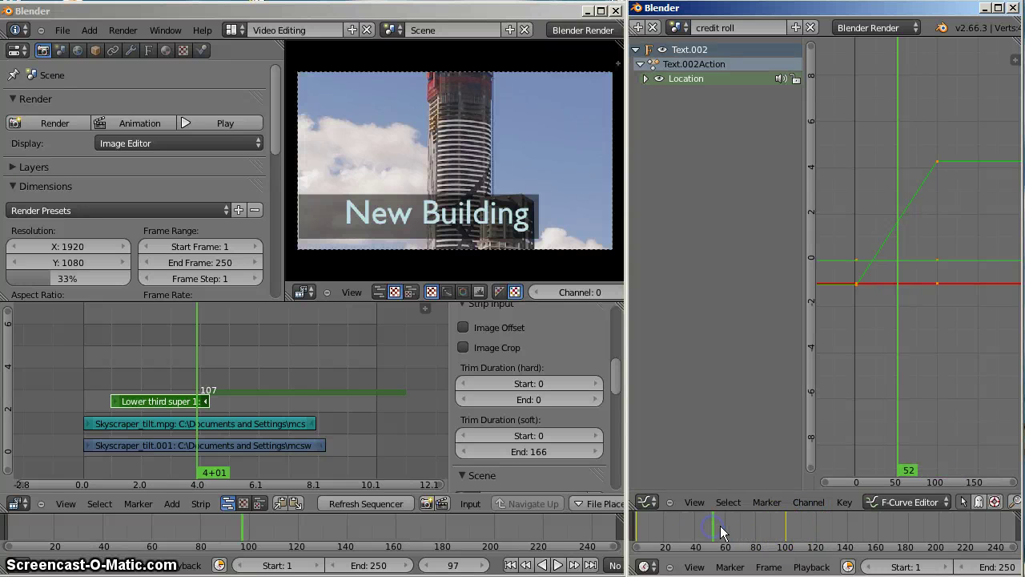
pyautogui.click(647, 501)
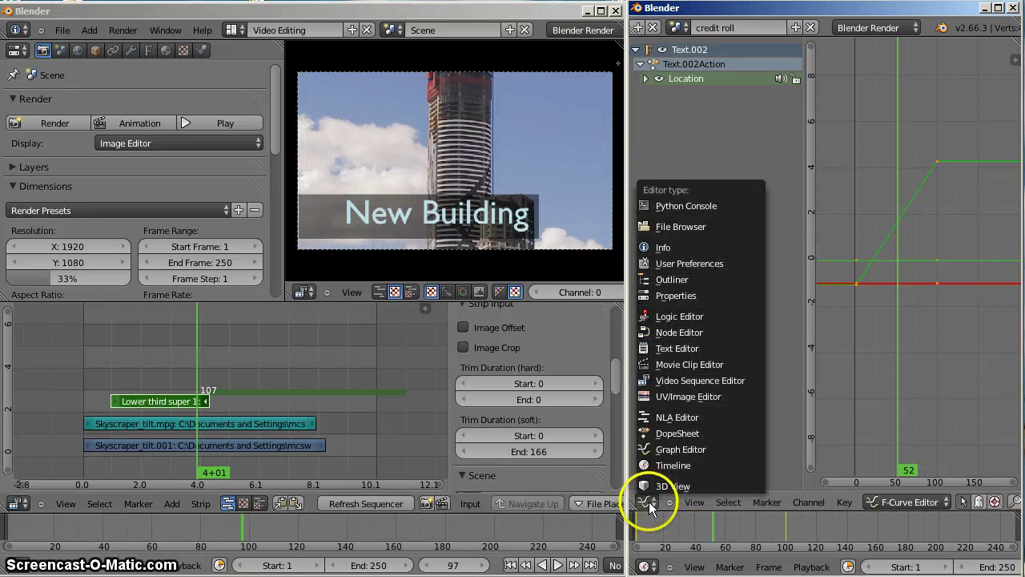
pyautogui.click(658, 487)
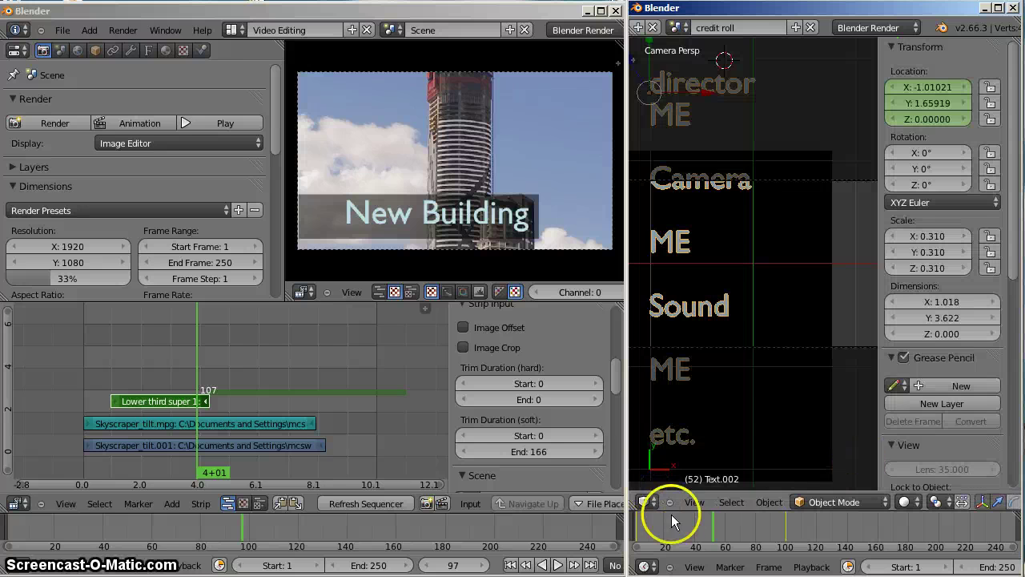
pyautogui.moveTo(764, 523); pyautogui.dragTo(680, 518)
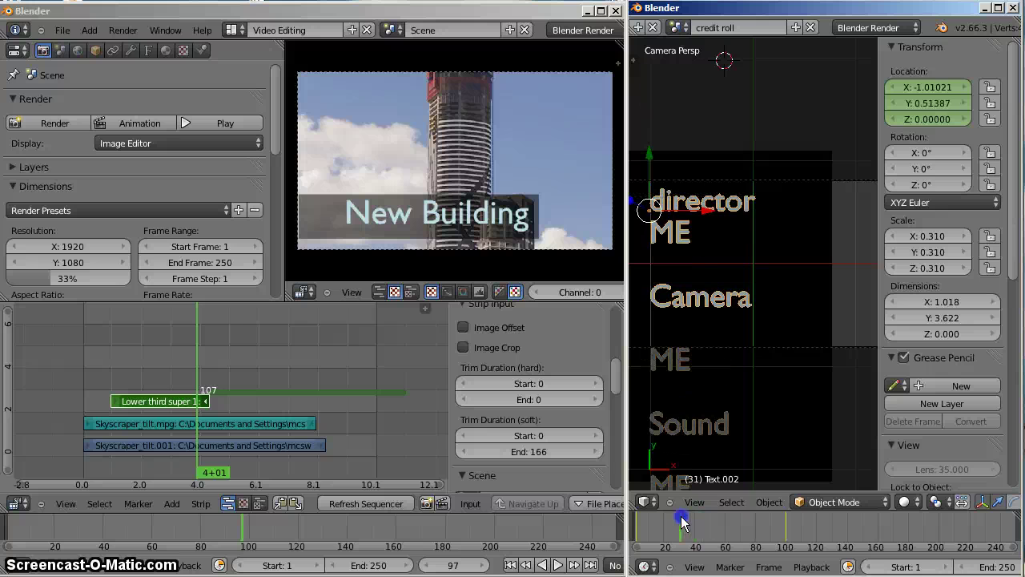
# - Add the credit roll scene as a strip in the video sequencer at frame 119, after the lower third strip
pyautogui.moveTo(202, 376); pyautogui.dragTo(224, 376)
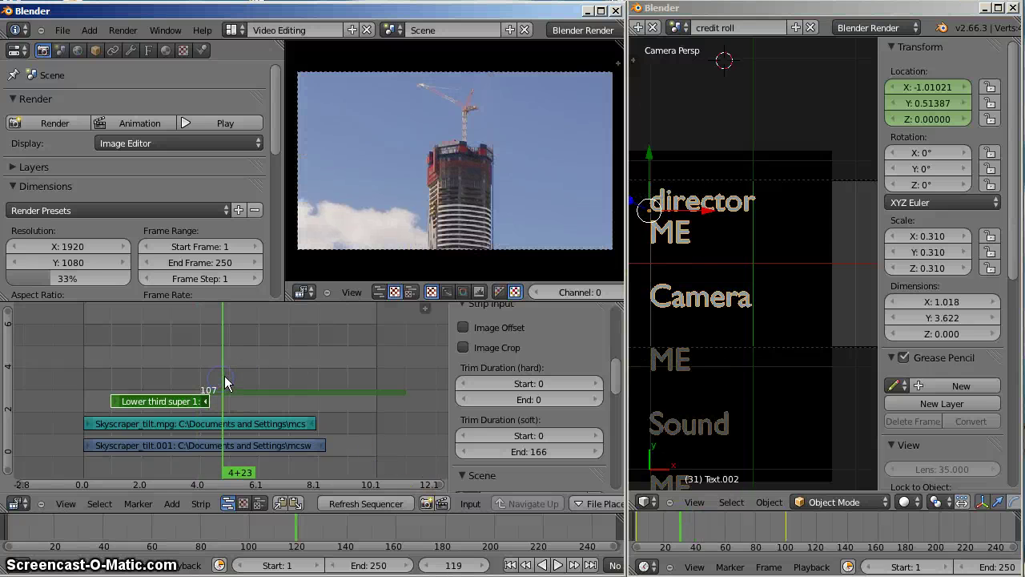
pyautogui.hotkey('shift', 'a')
pyautogui.click(185, 398)
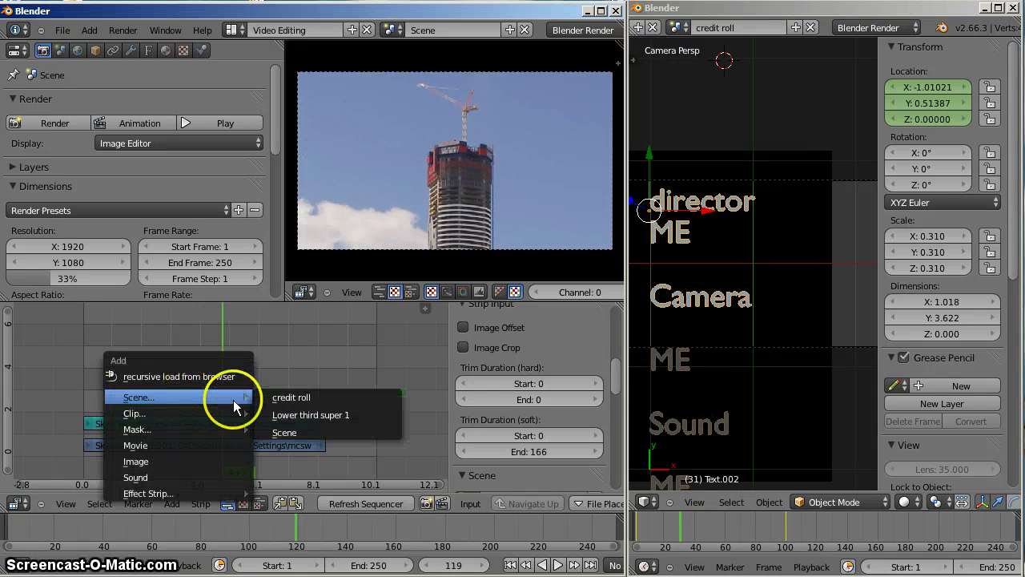
pyautogui.click(293, 398)
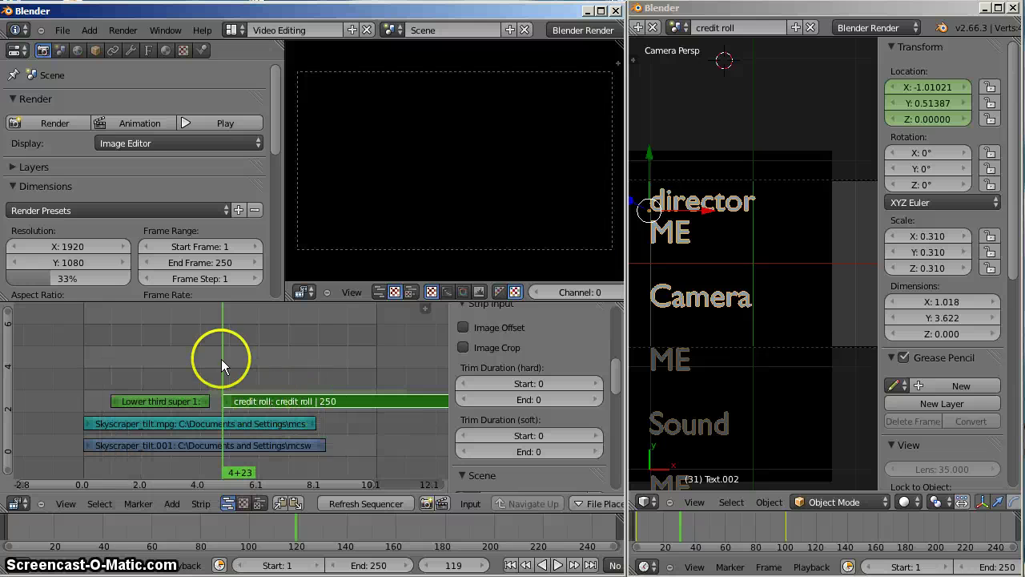
# - Preview the credit roll strip around frame 156 and set its blend mode to Alpha Over
pyautogui.moveTo(247, 382)
pyautogui.mouseDown()
pyautogui.moveTo(299, 382)
pyautogui.moveTo(266, 379)
pyautogui.mouseUp()
pyautogui.scroll(6, 533, 358)
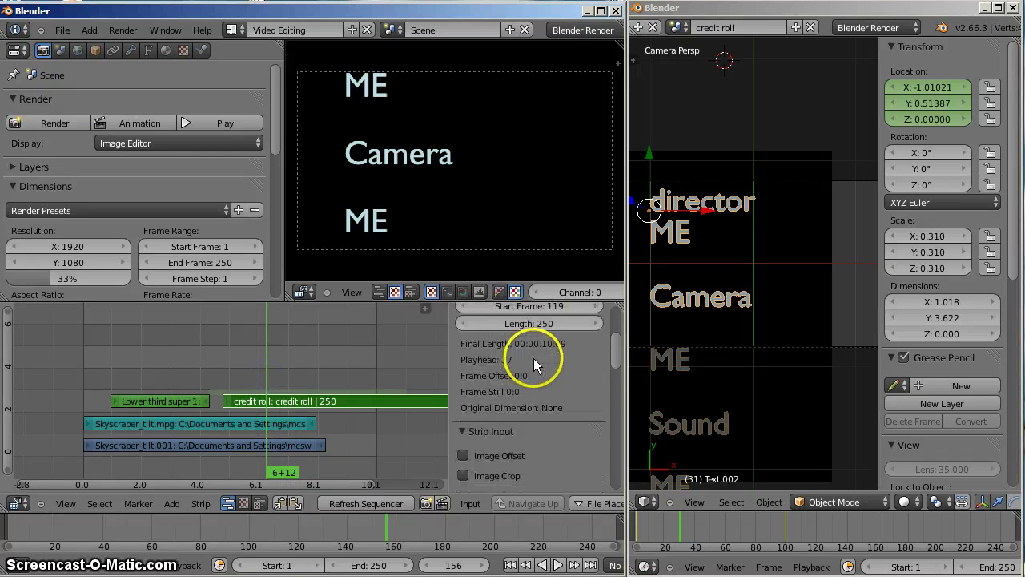
pyautogui.click(527, 377)
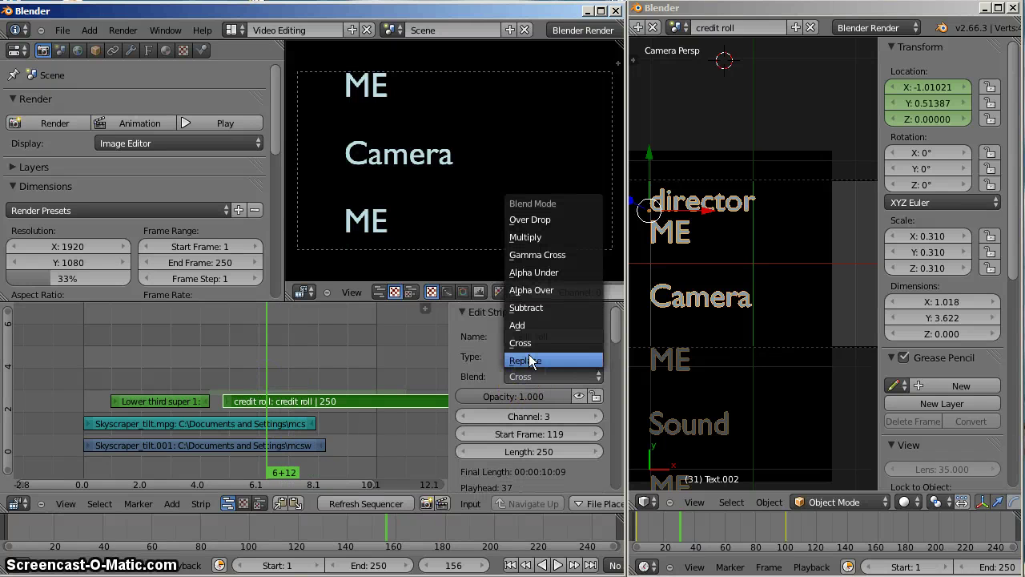
pyautogui.click(534, 290)
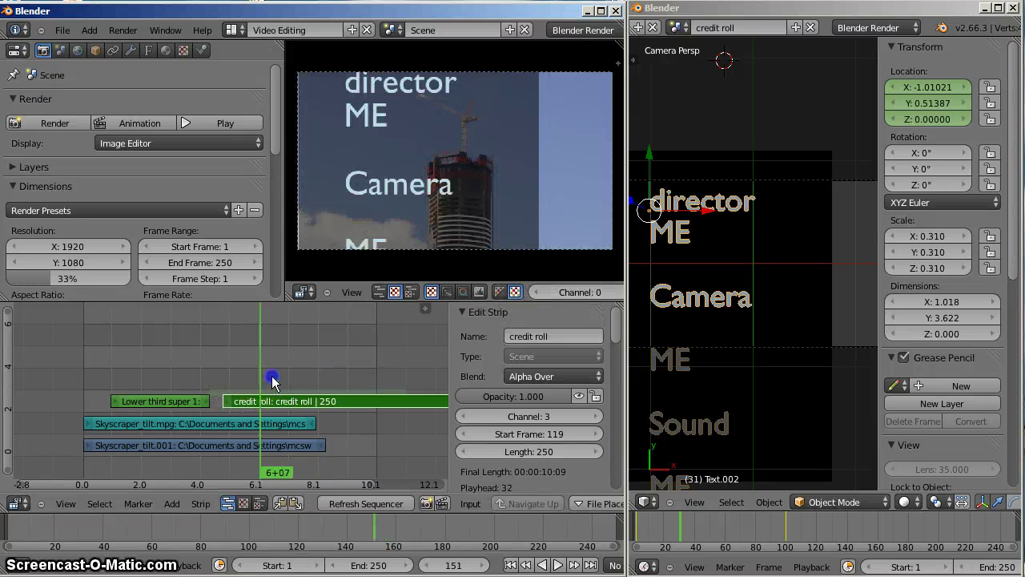
# - Play back and scrub through the credit roll strip to check the credits rolling over the skyscraper video
pyautogui.moveTo(247, 377)
pyautogui.mouseDown()
pyautogui.moveTo(228, 381)
pyautogui.moveTo(233, 373)
pyautogui.mouseUp()
pyautogui.hotkey('alt', 'a')
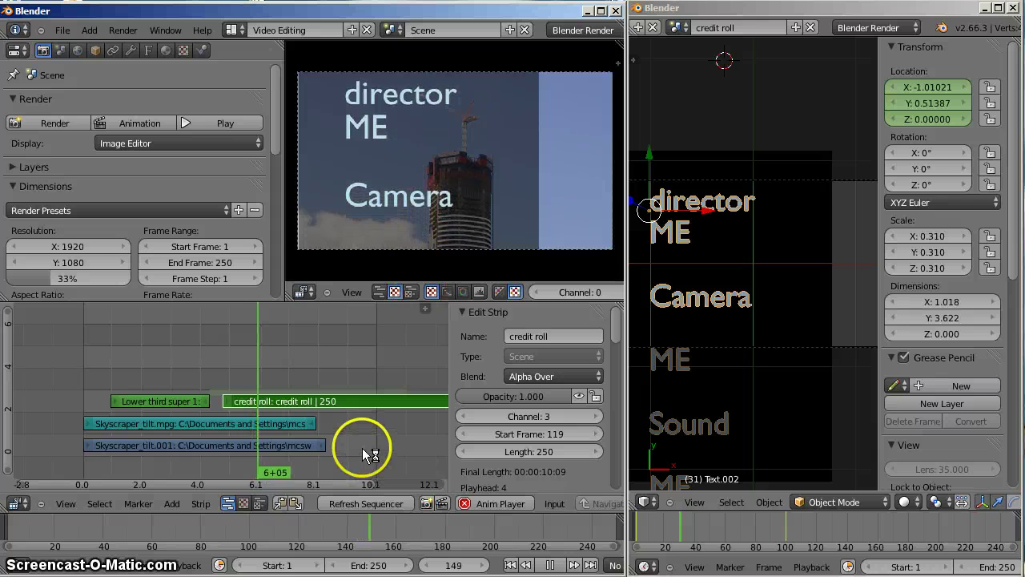
pyautogui.hotkey('alt', 'a')
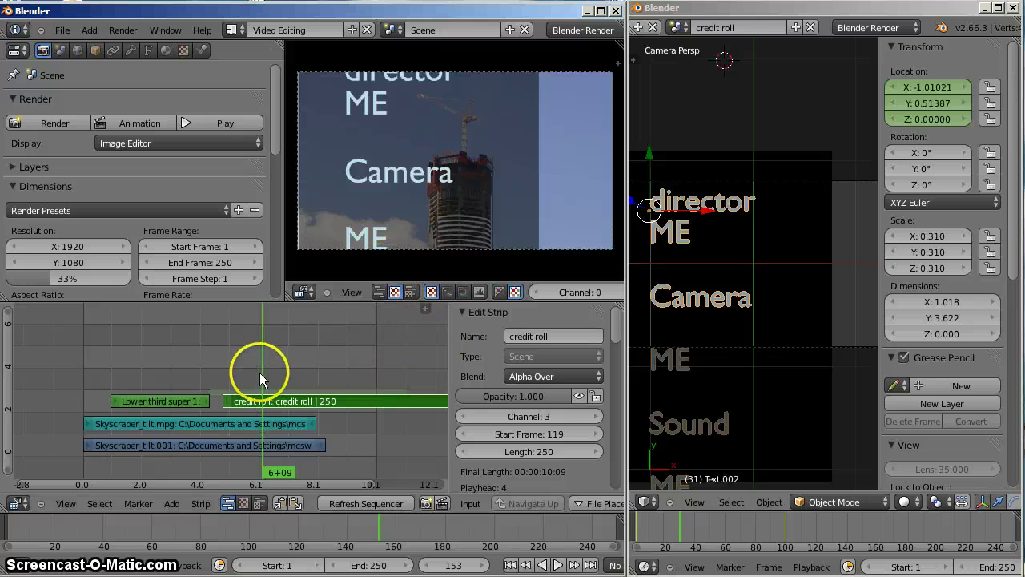
pyautogui.moveTo(260, 372); pyautogui.dragTo(274, 378)
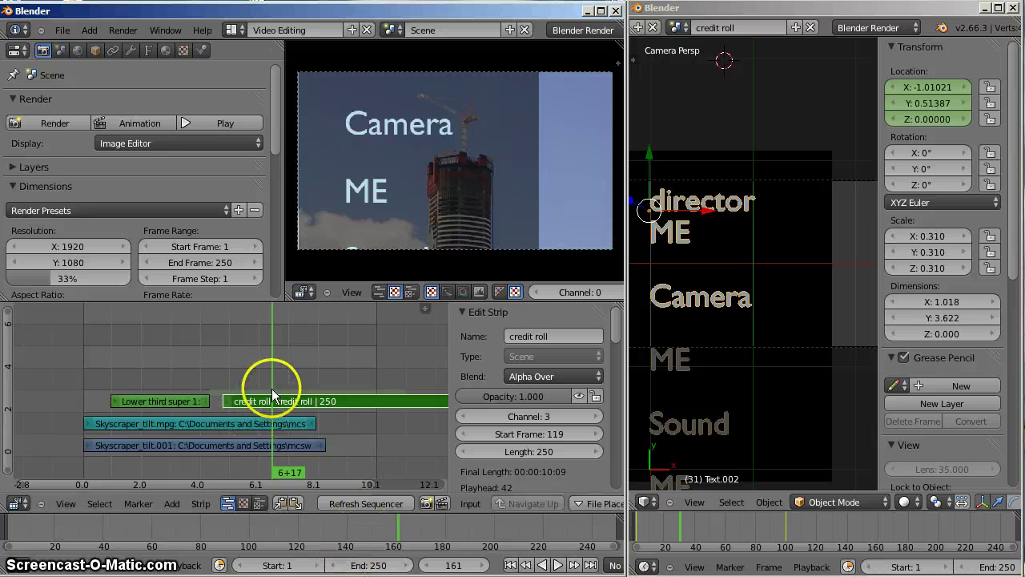
pyautogui.moveTo(272, 394); pyautogui.dragTo(303, 378)
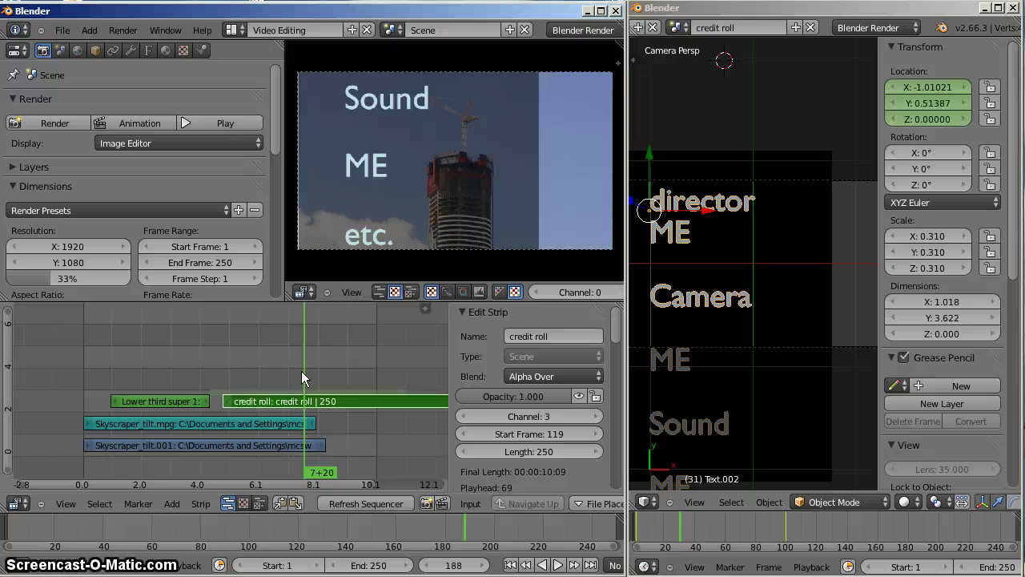